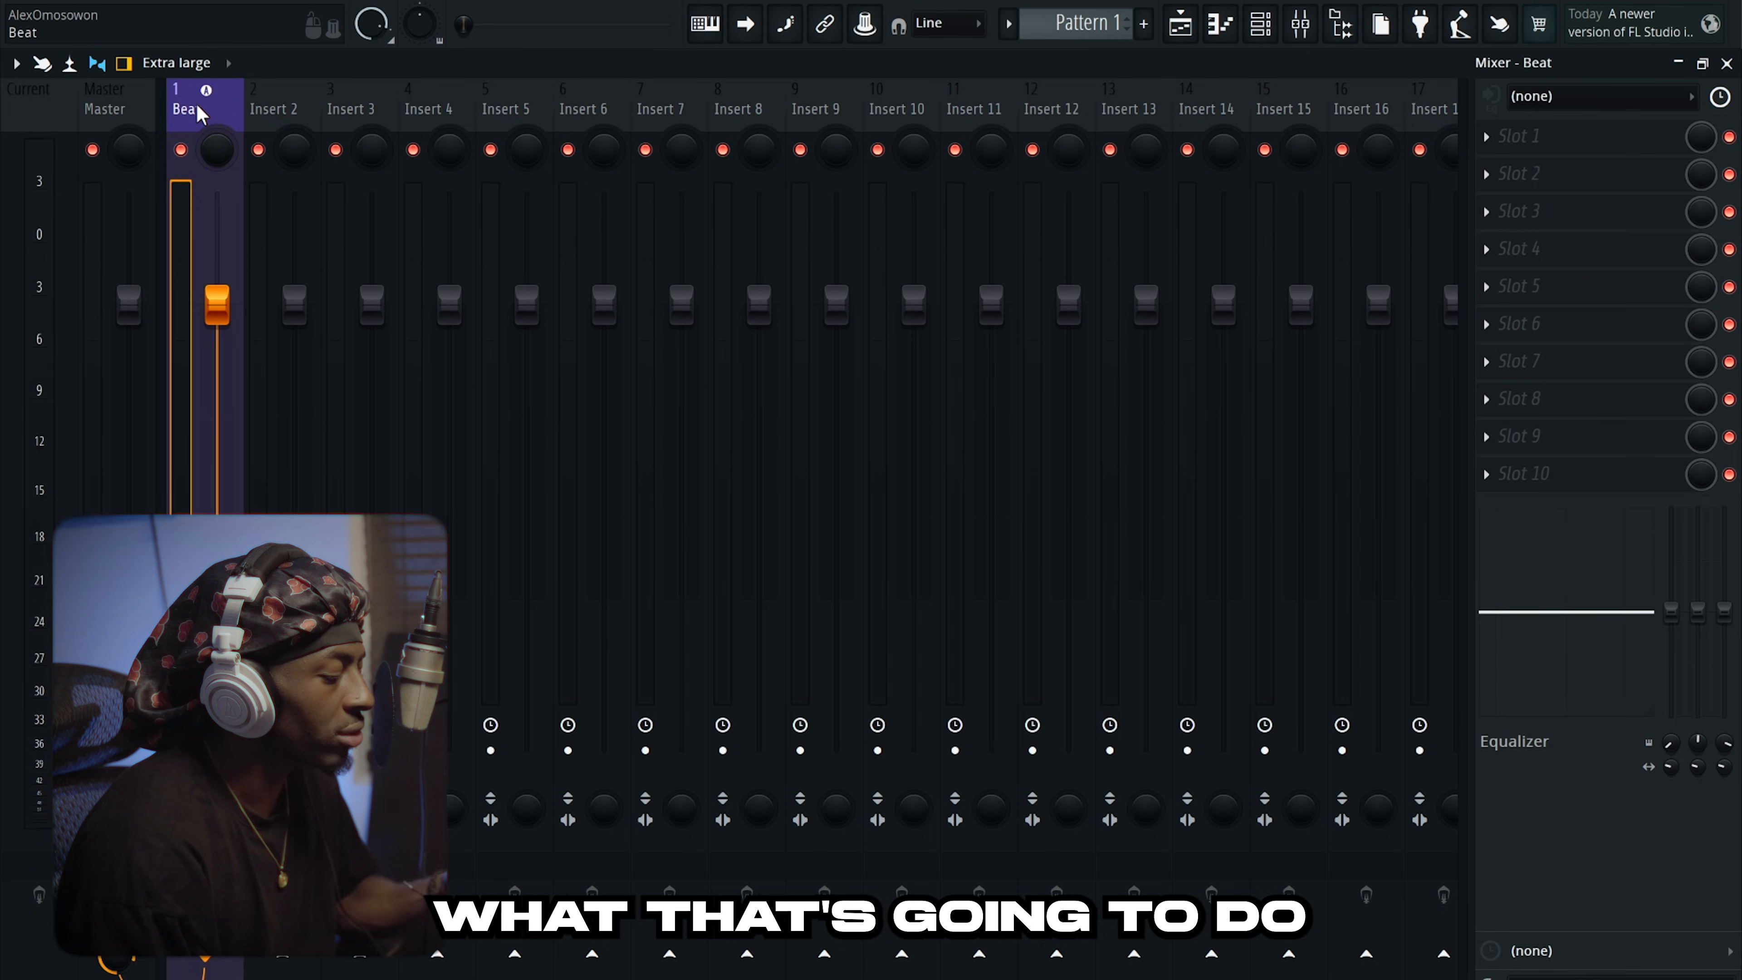
Rename mixer insert 2 to 'Rec'.
key(F9)
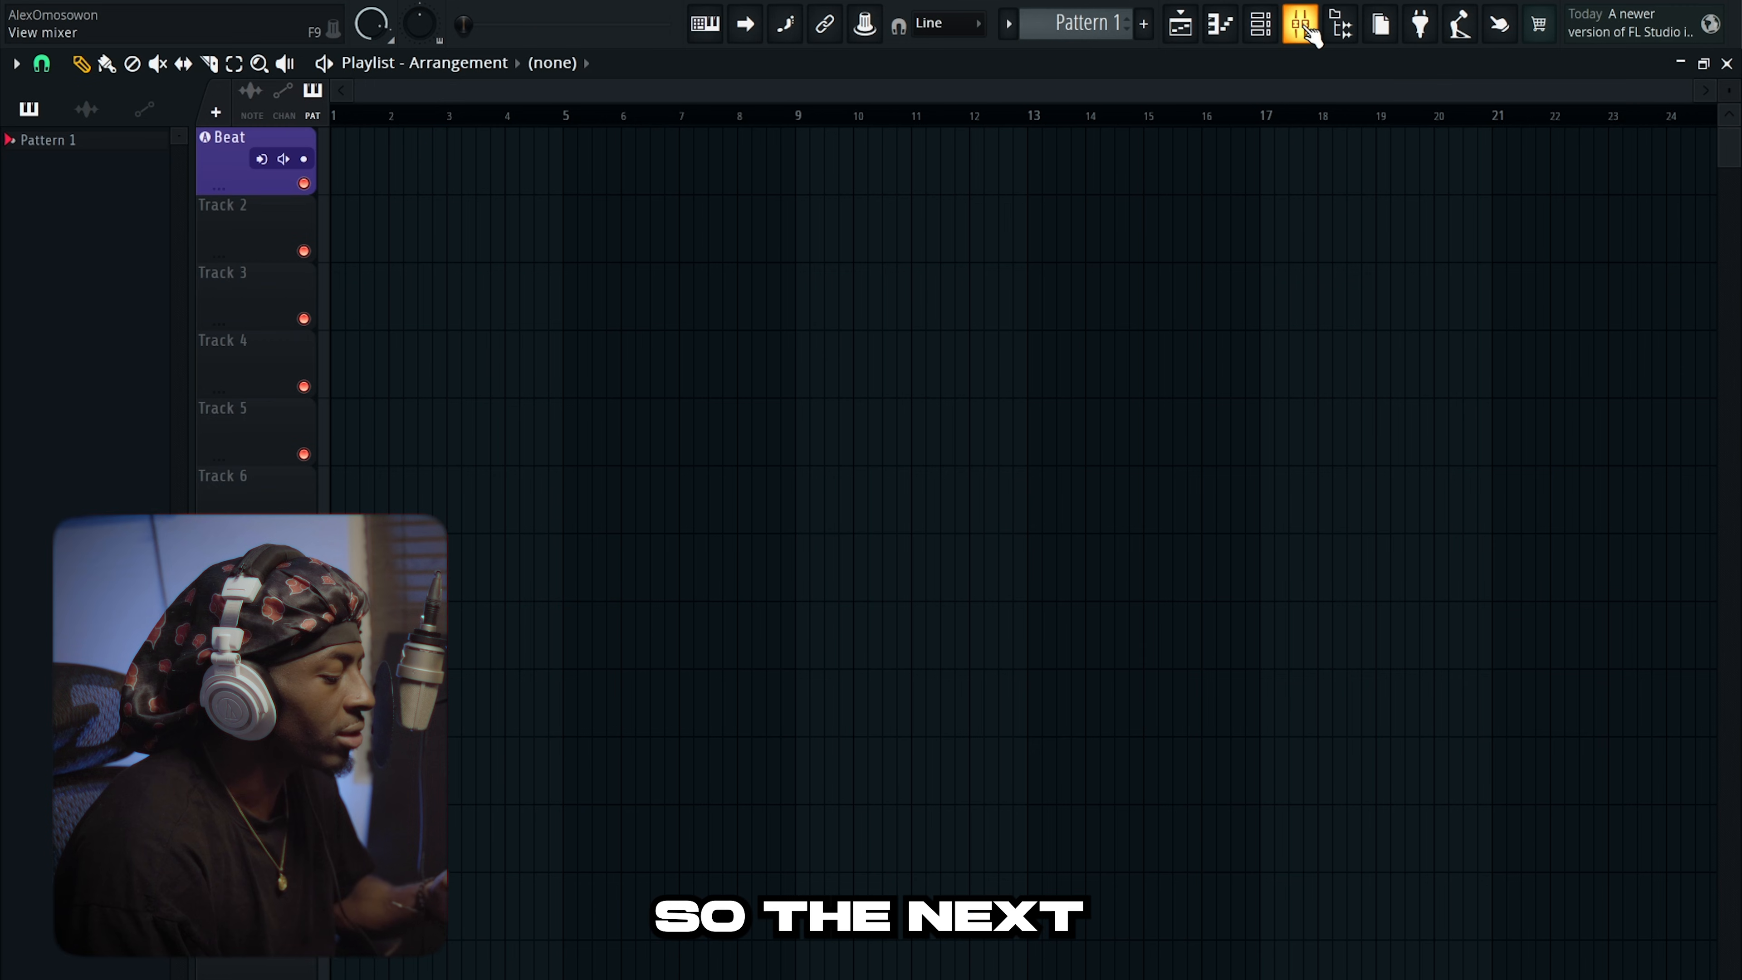
click(1308, 33)
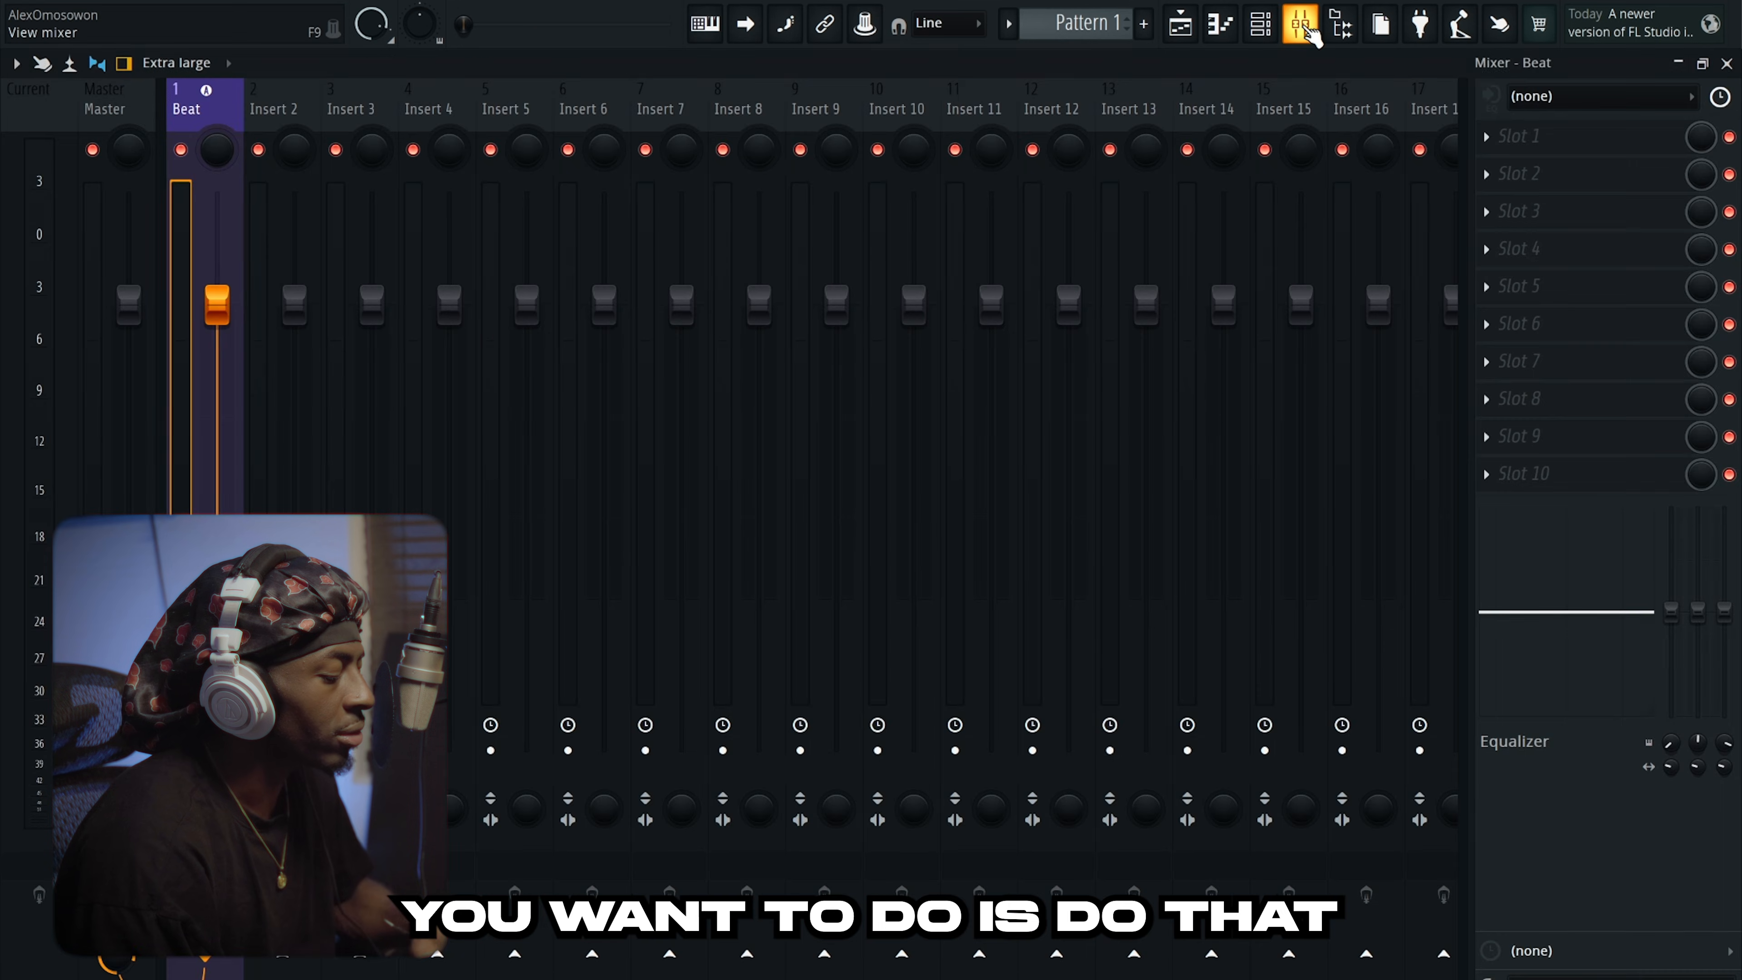
click(264, 96)
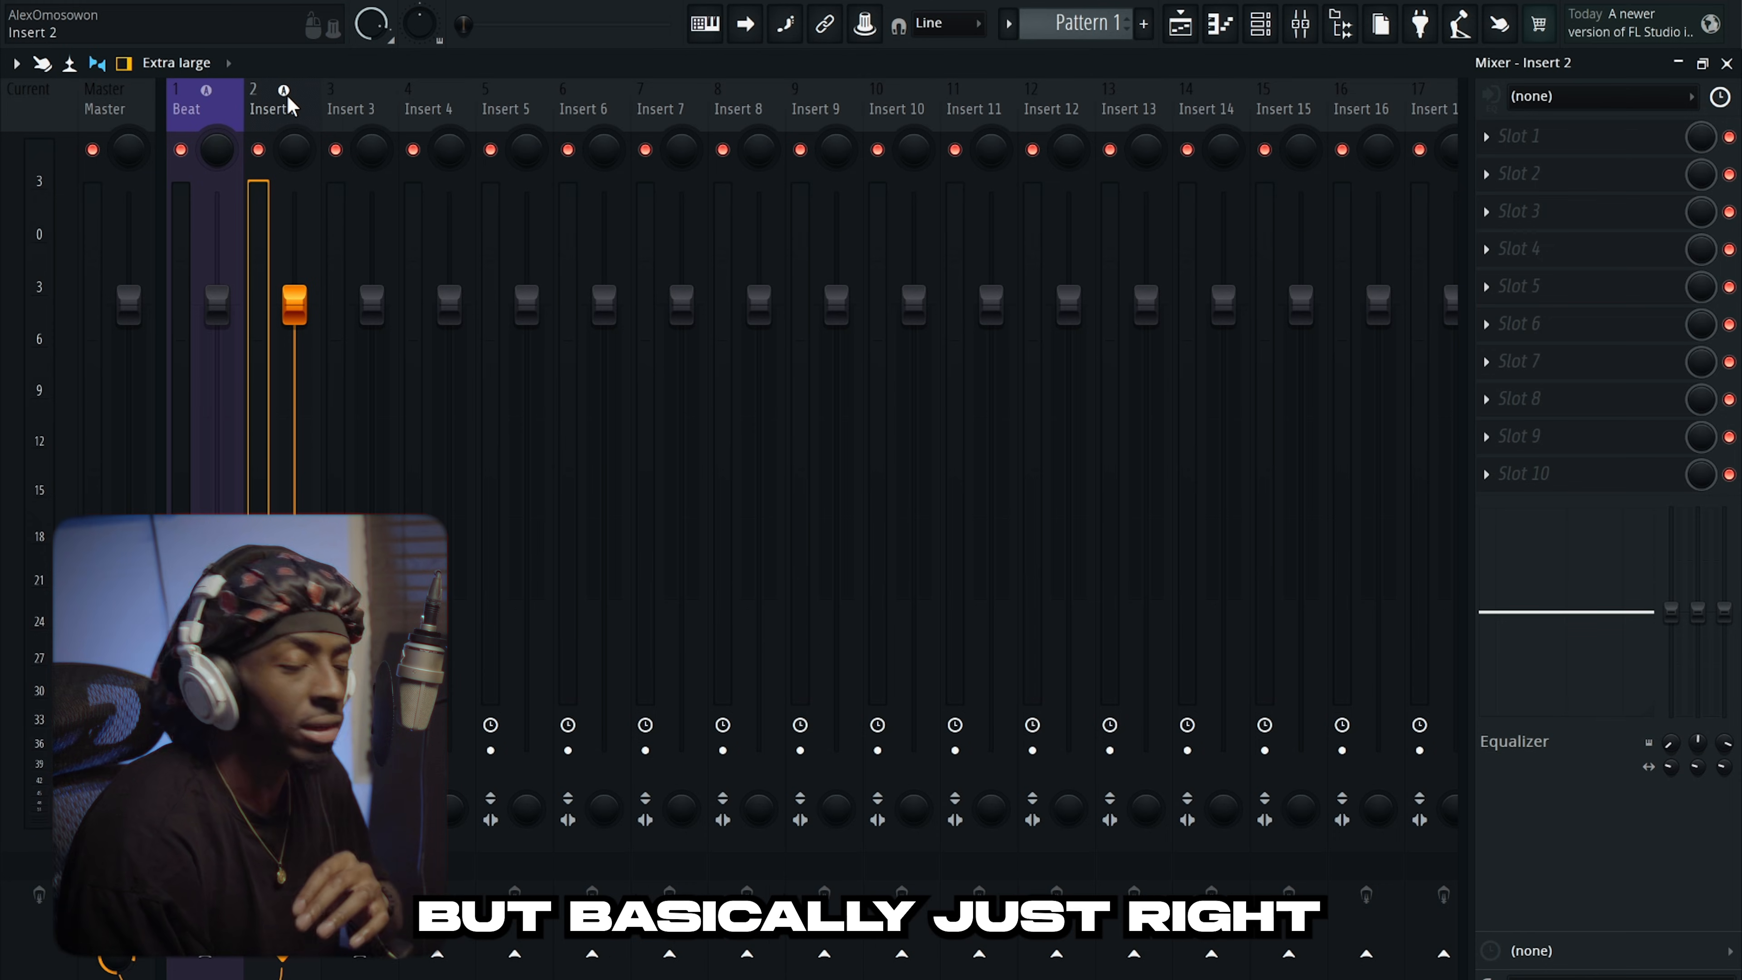
right_click(288, 94)
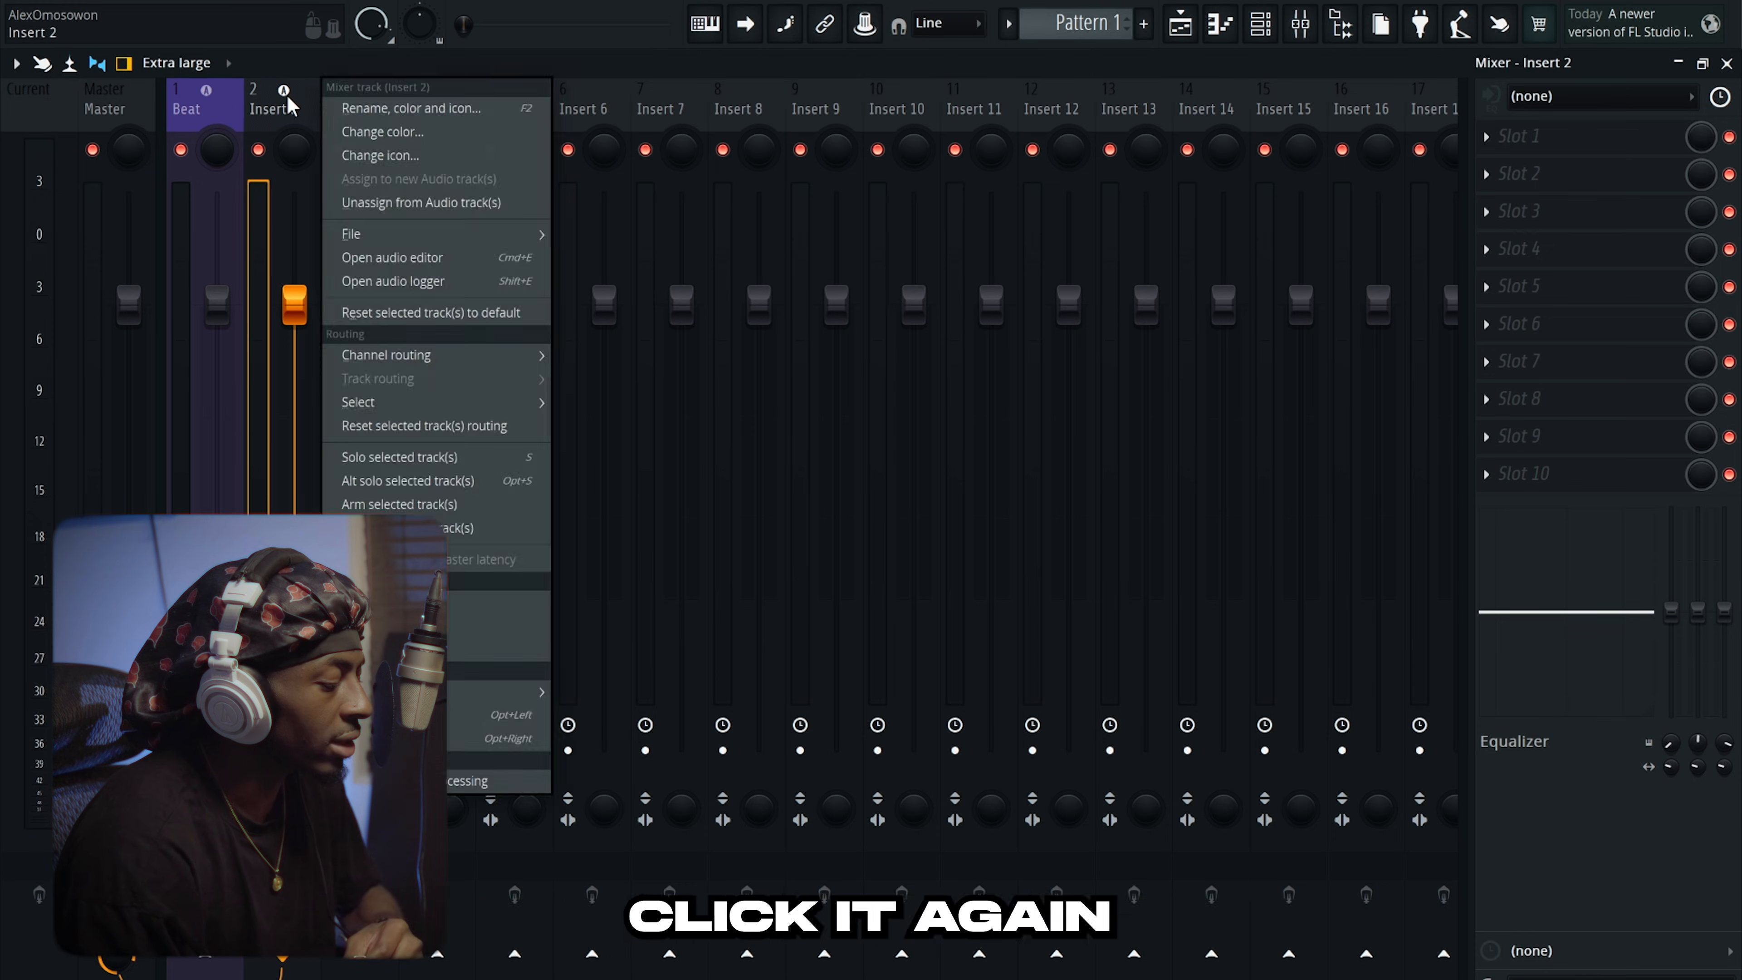
click(354, 110)
text(Rec)
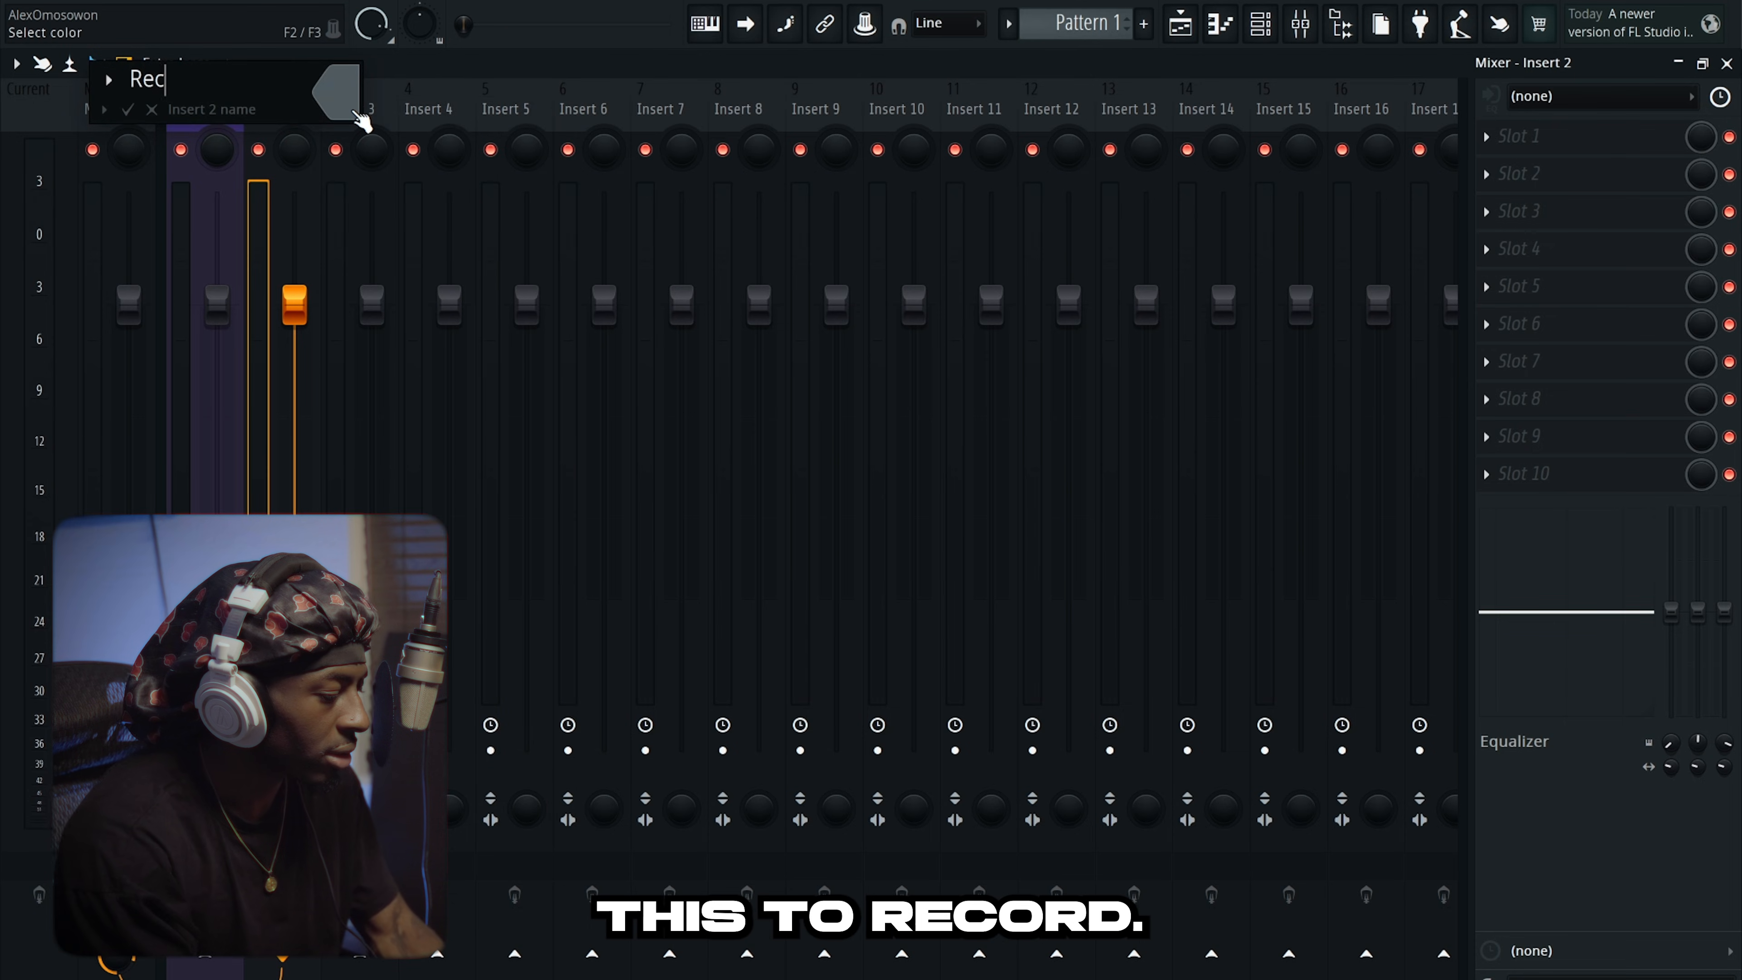
key(Return)
Colour the Rec track red.
right_click(285, 92)
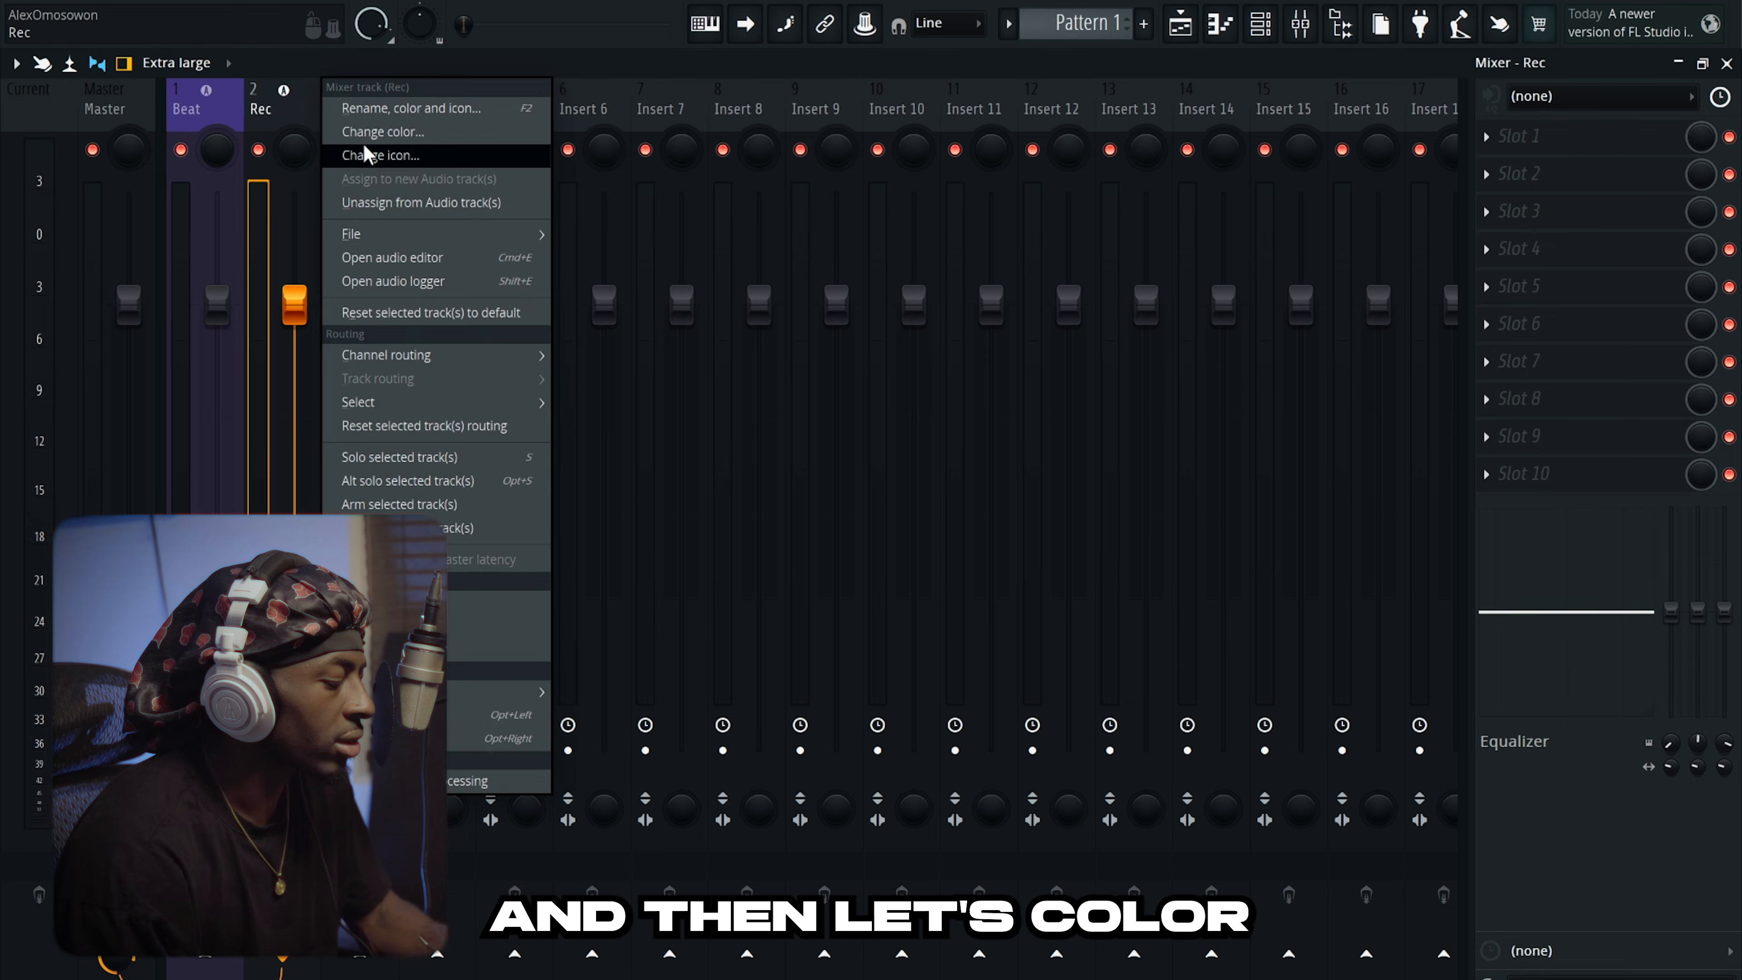
click(364, 127)
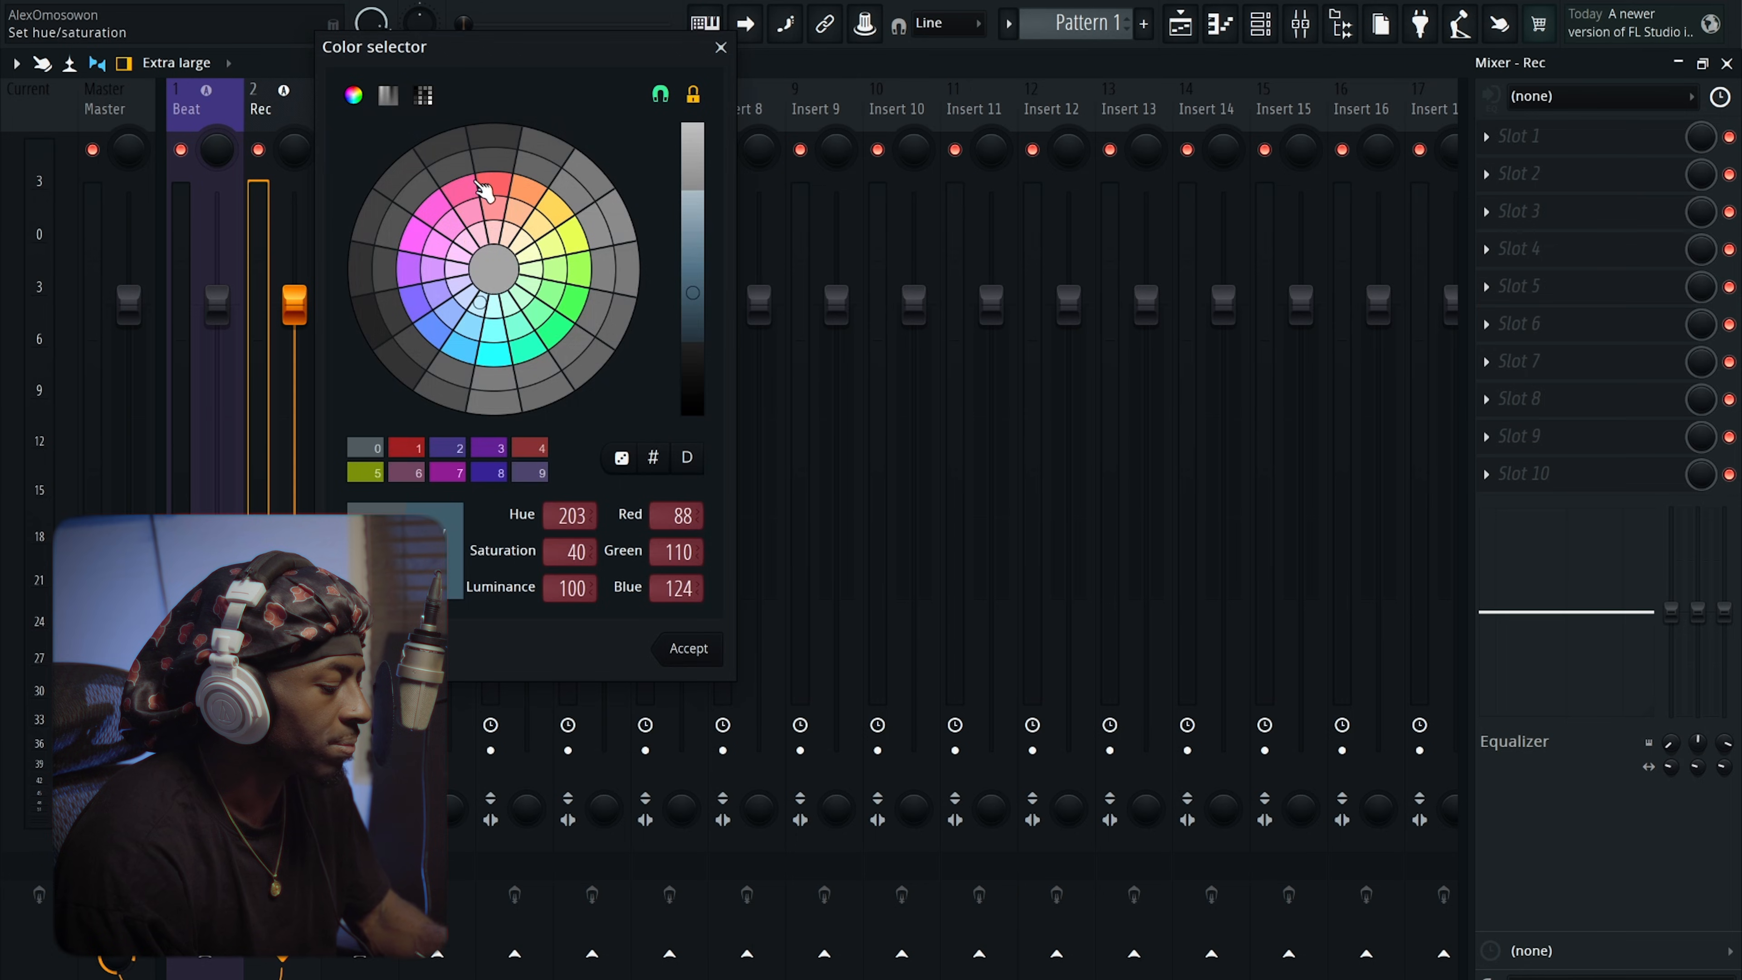
click(495, 184)
click(689, 648)
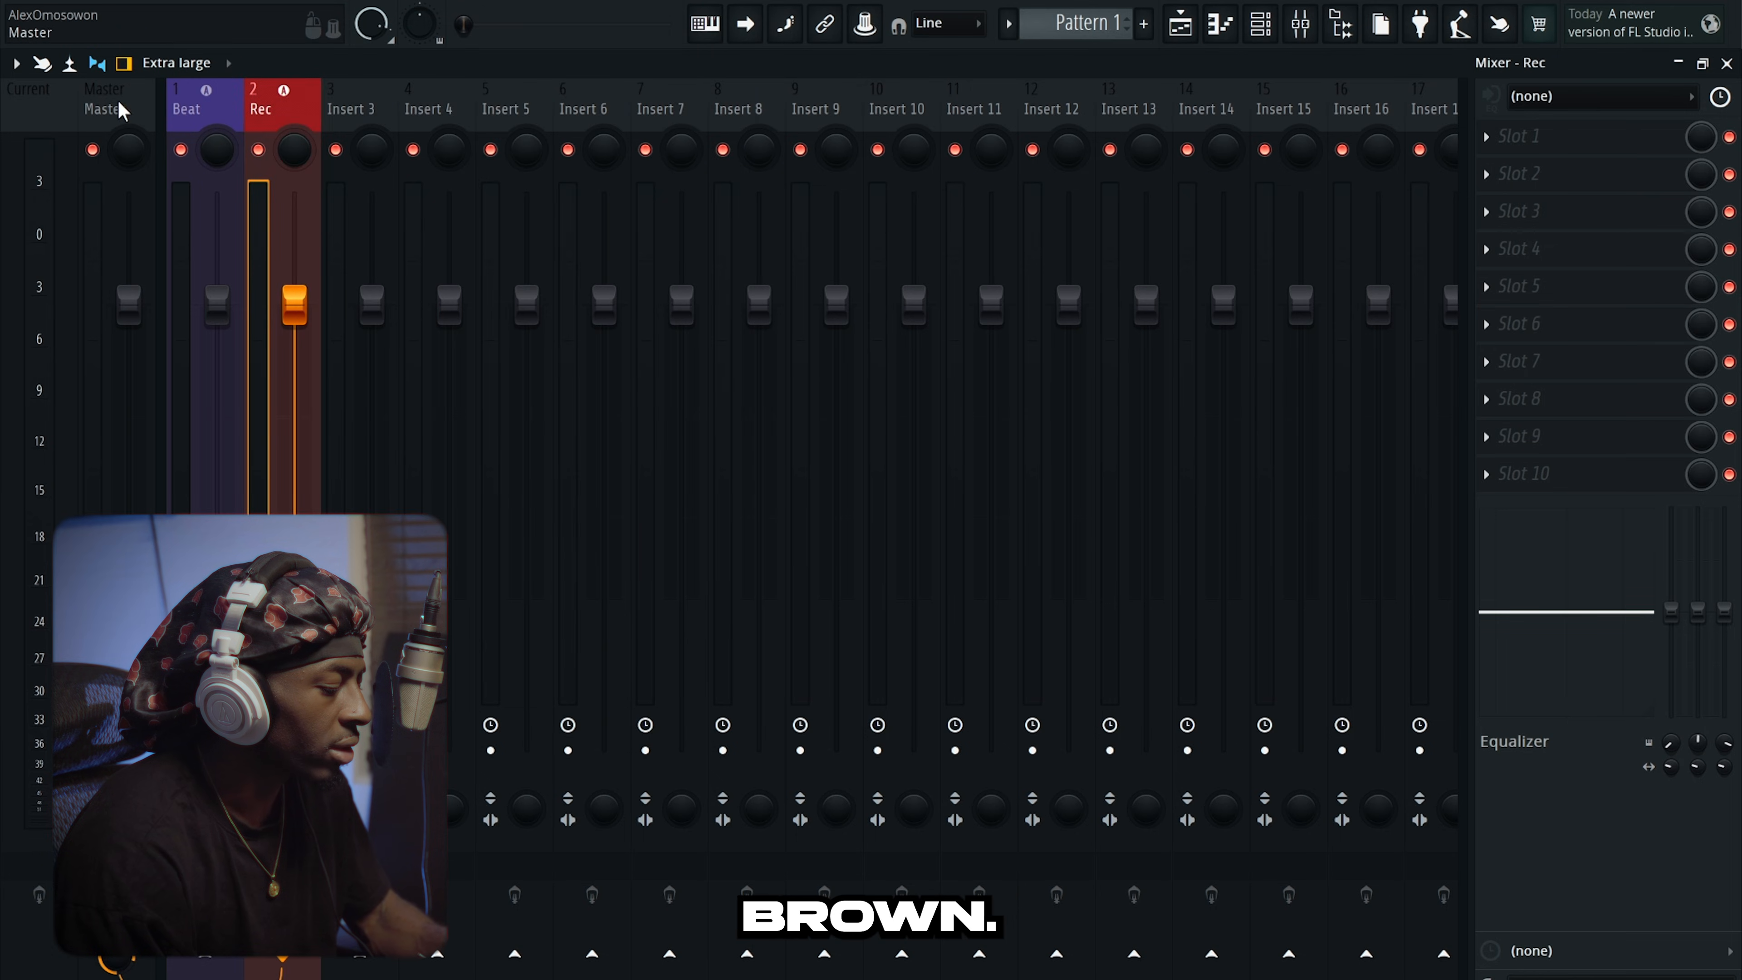
Give the Rec track an icon from the icon chooser.
right_click(272, 98)
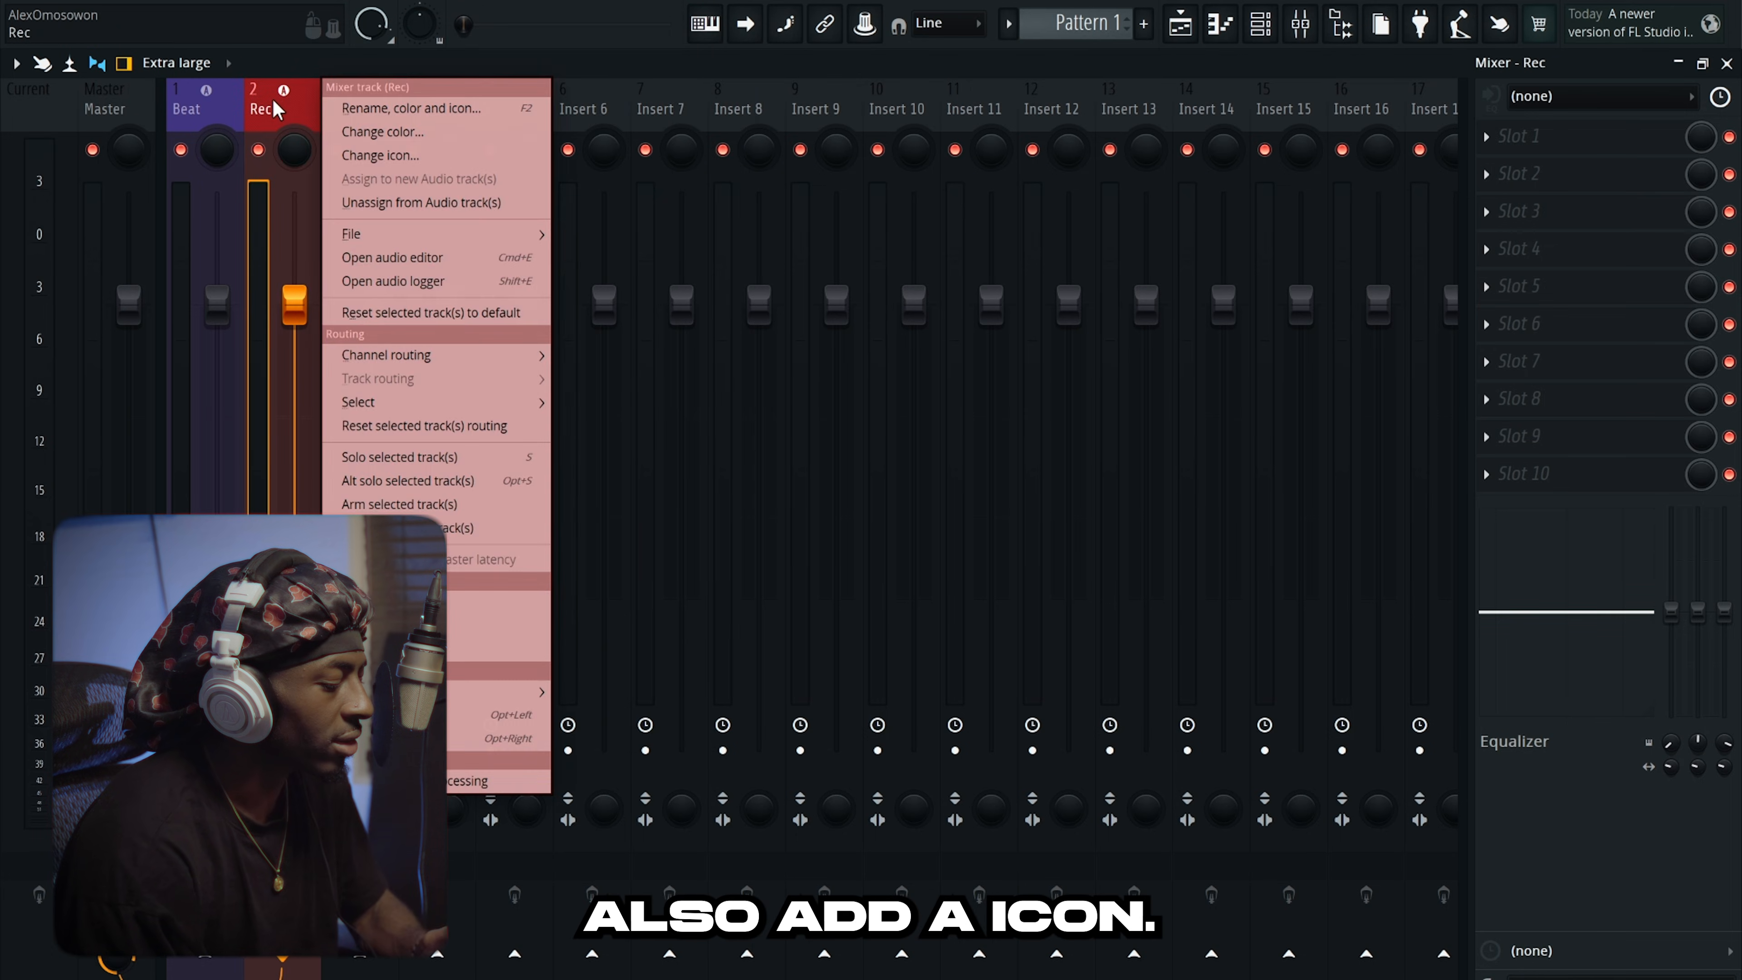
click(370, 159)
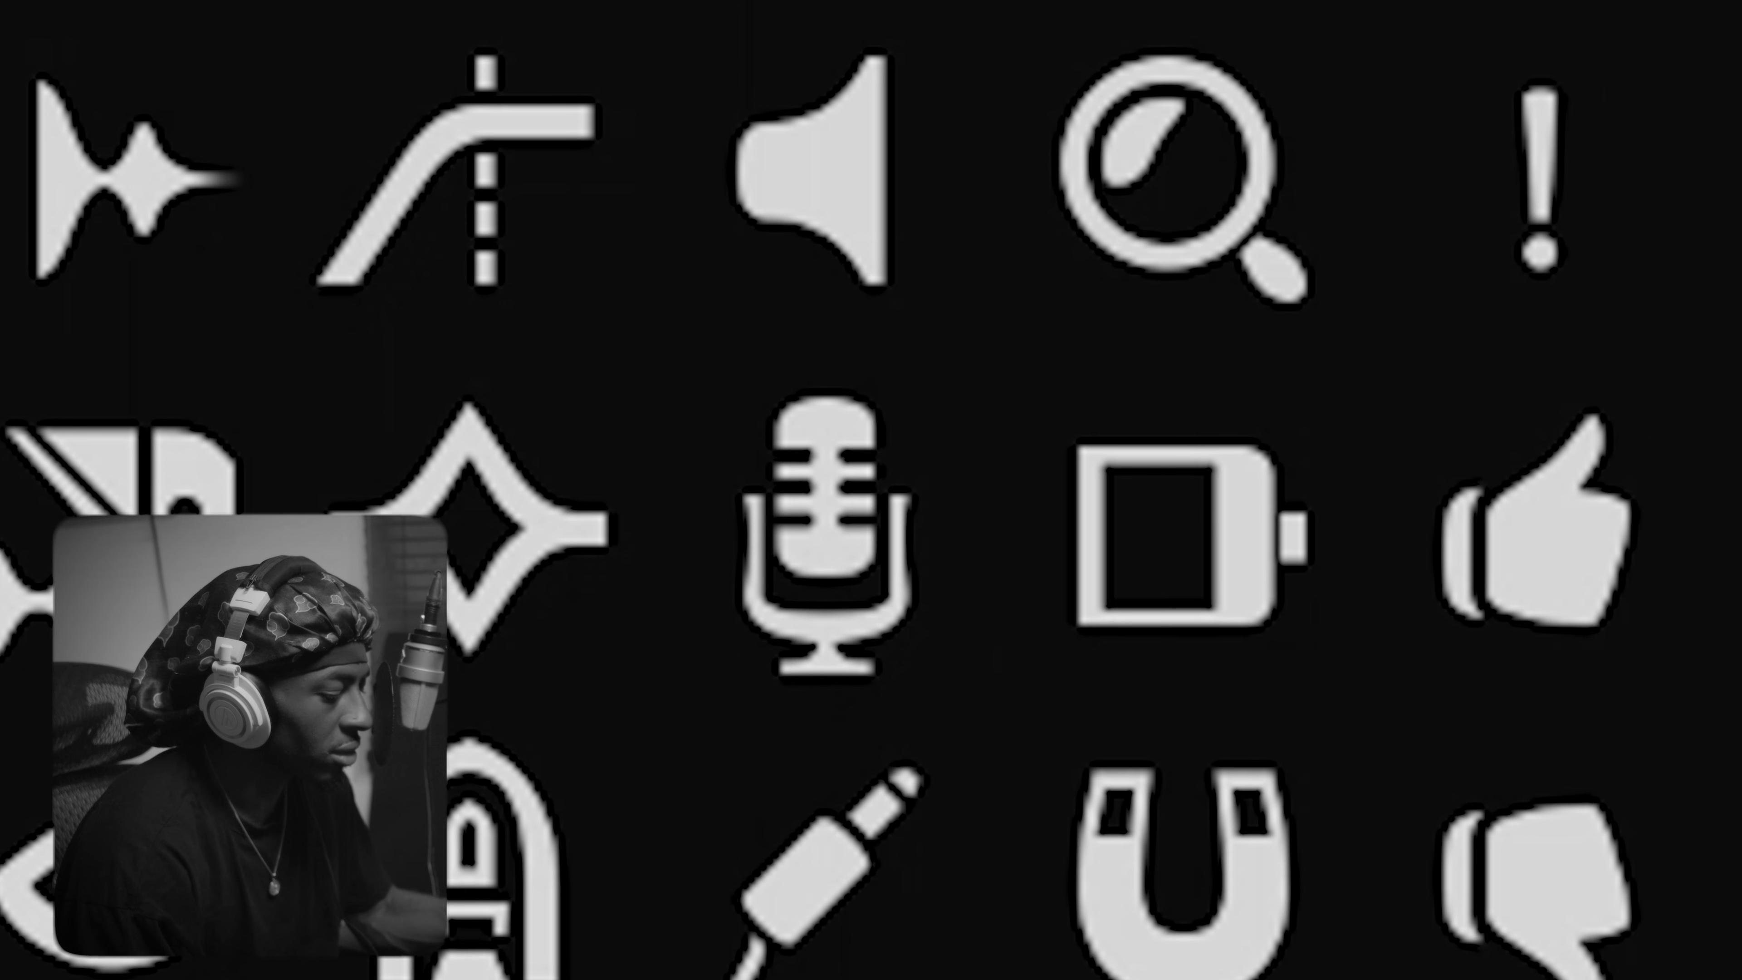
click(827, 522)
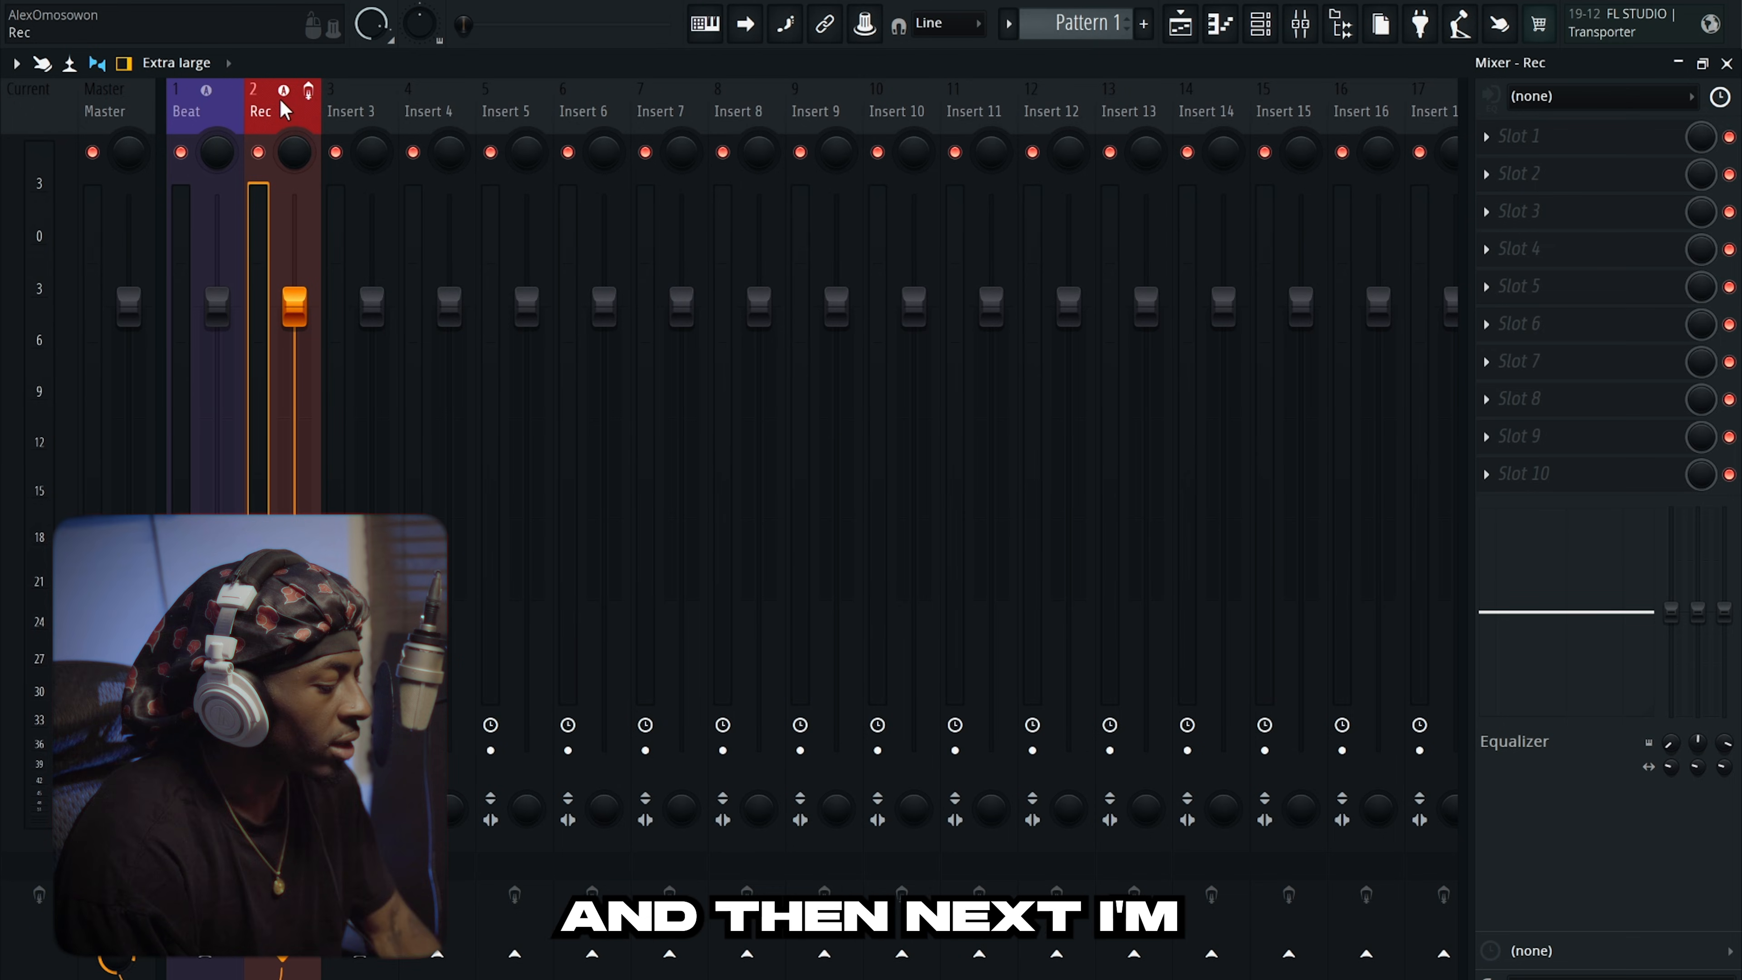
Rename mixer insert 3 to 'Main Voc'.
right_click(367, 106)
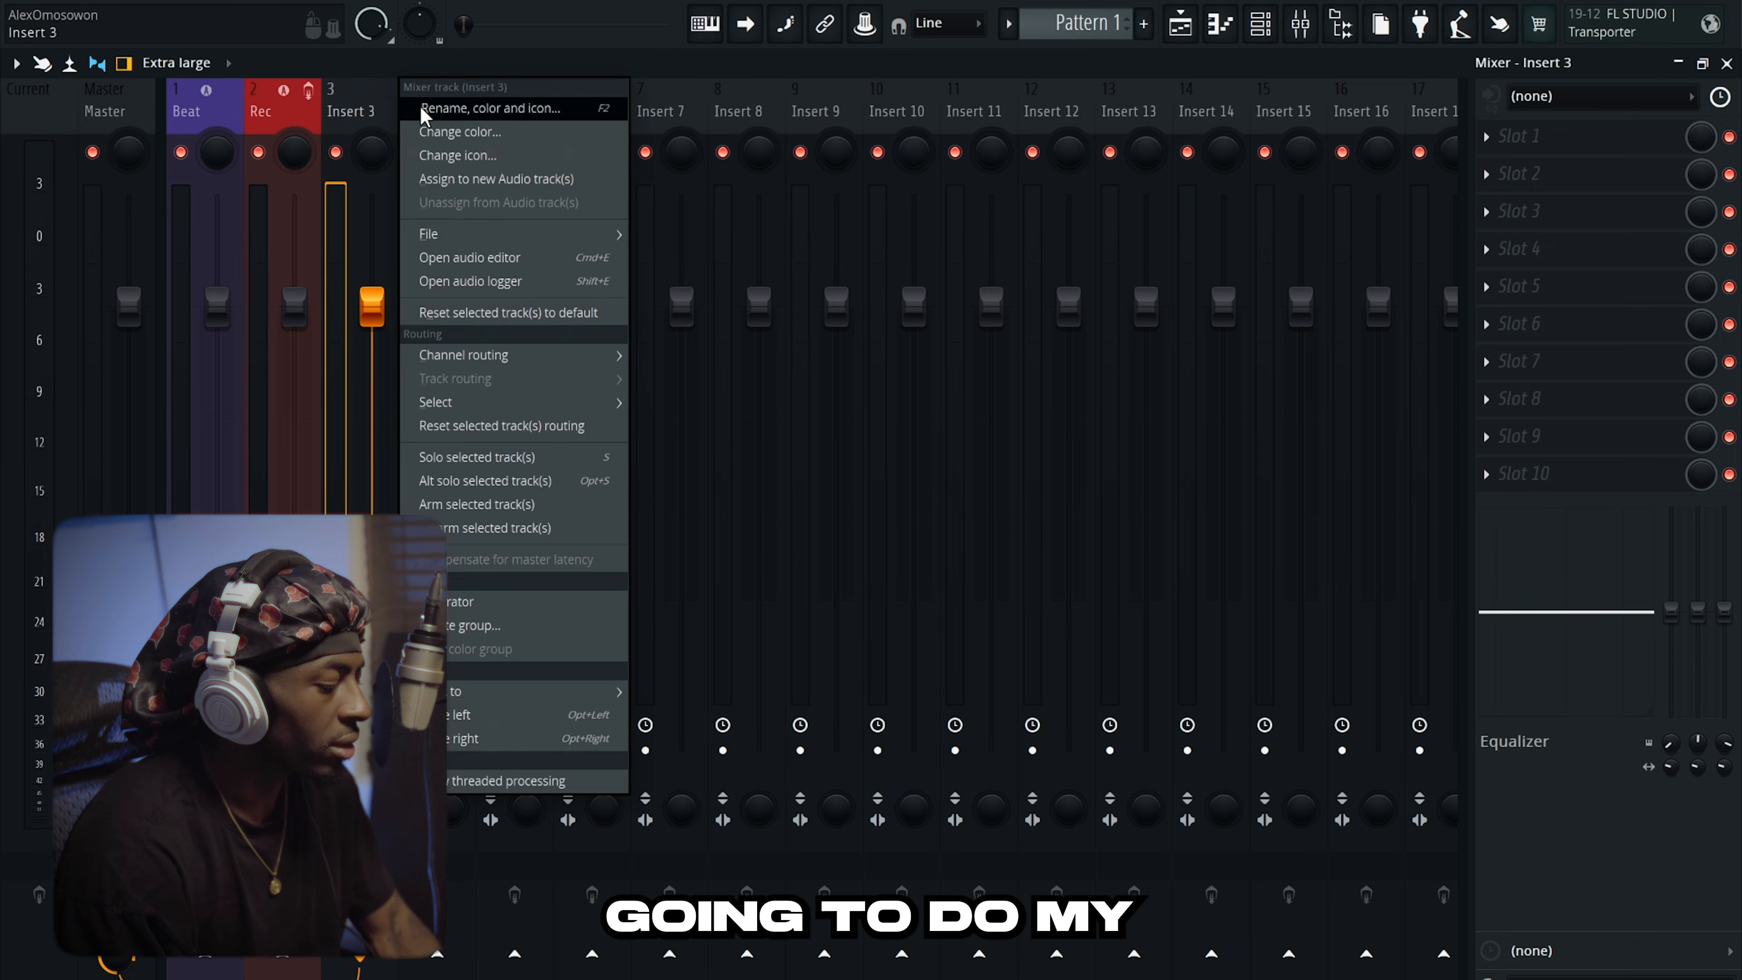
click(419, 105)
text(M)
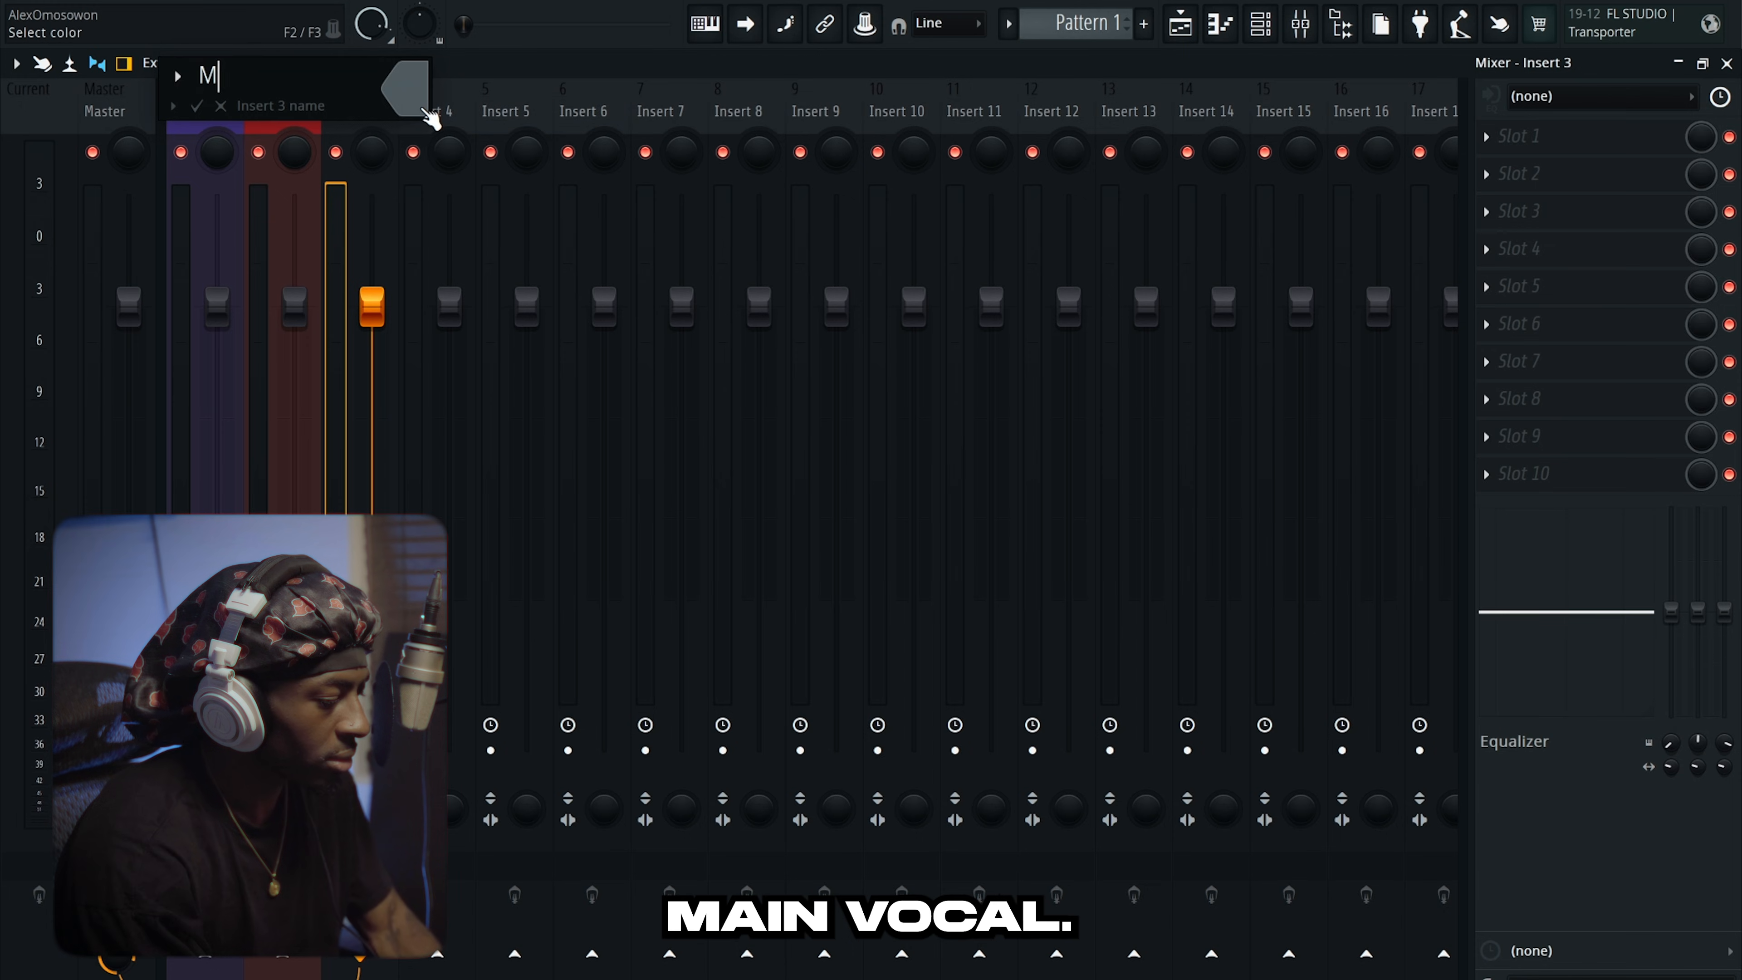
text(sin )
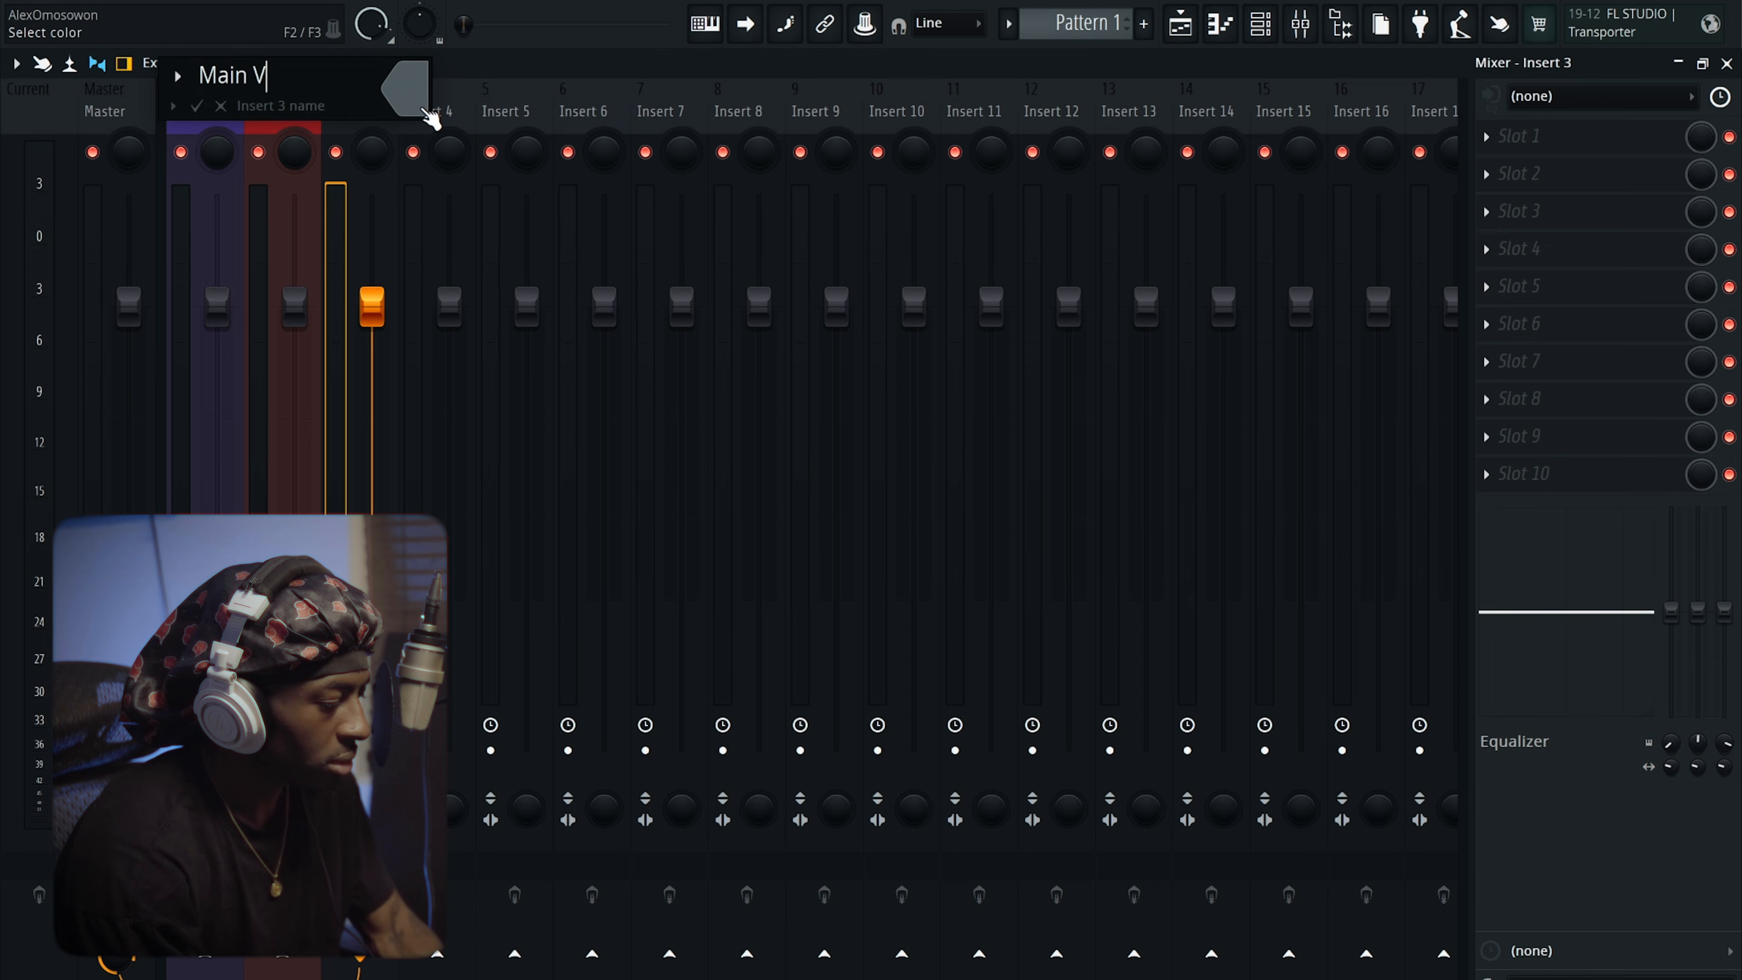
text(Vocc)
key(BackSpace)
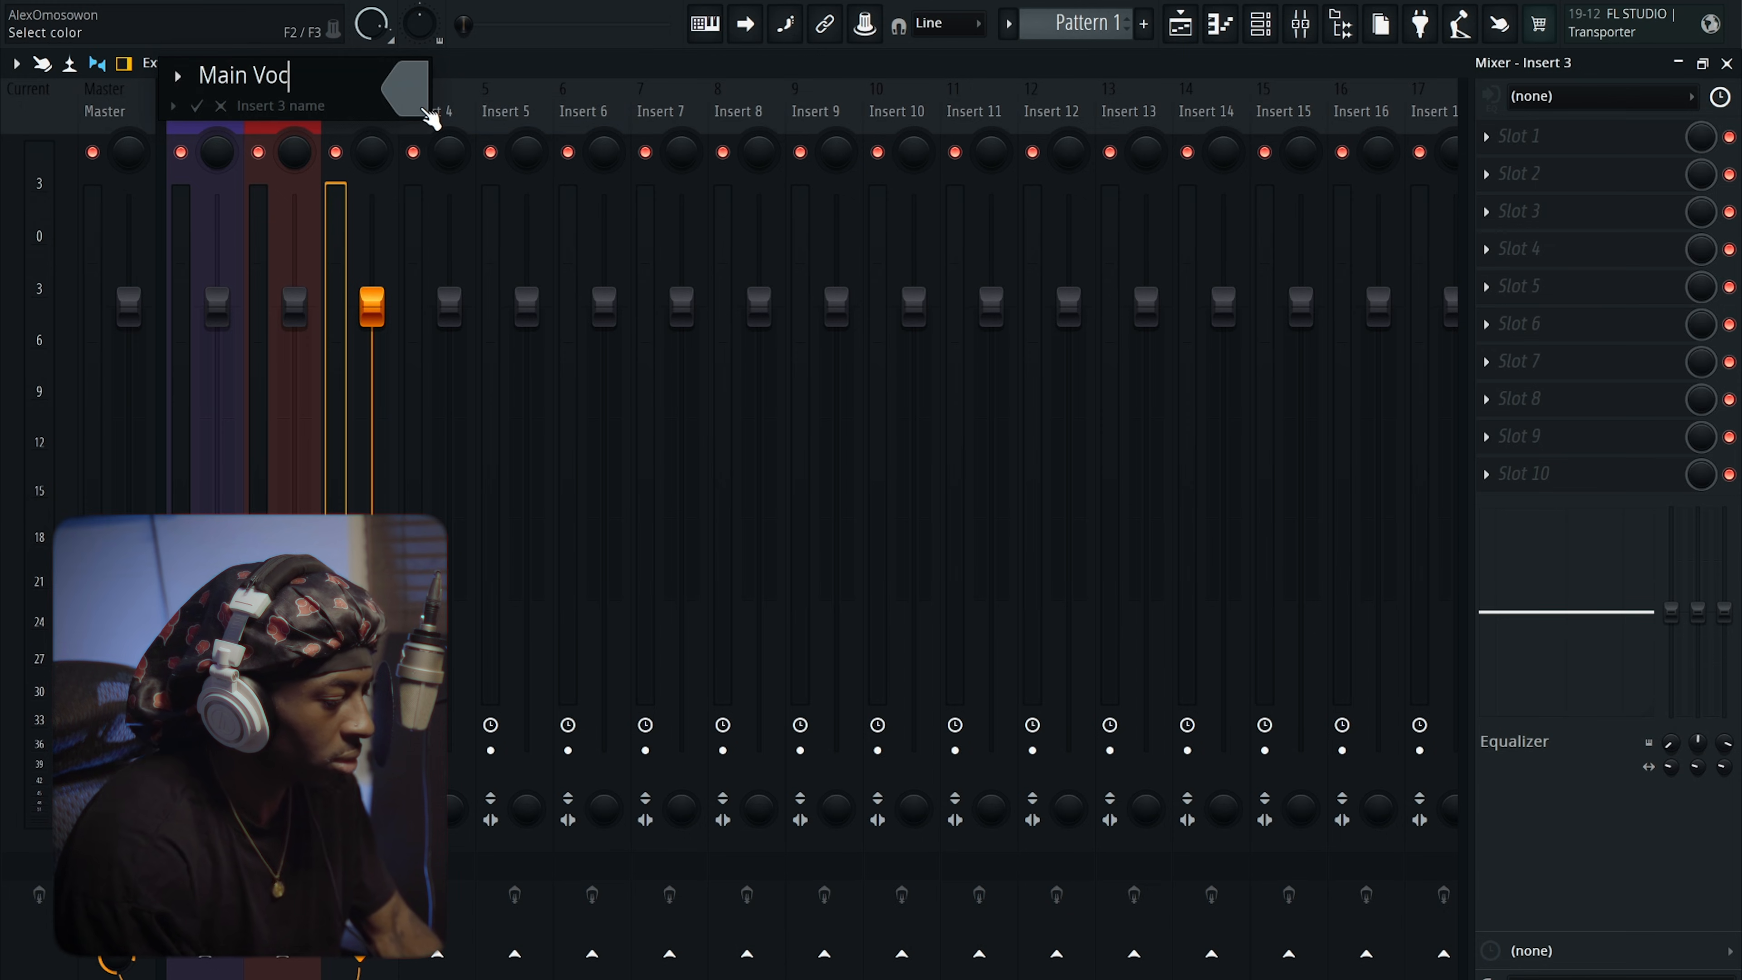
click(196, 106)
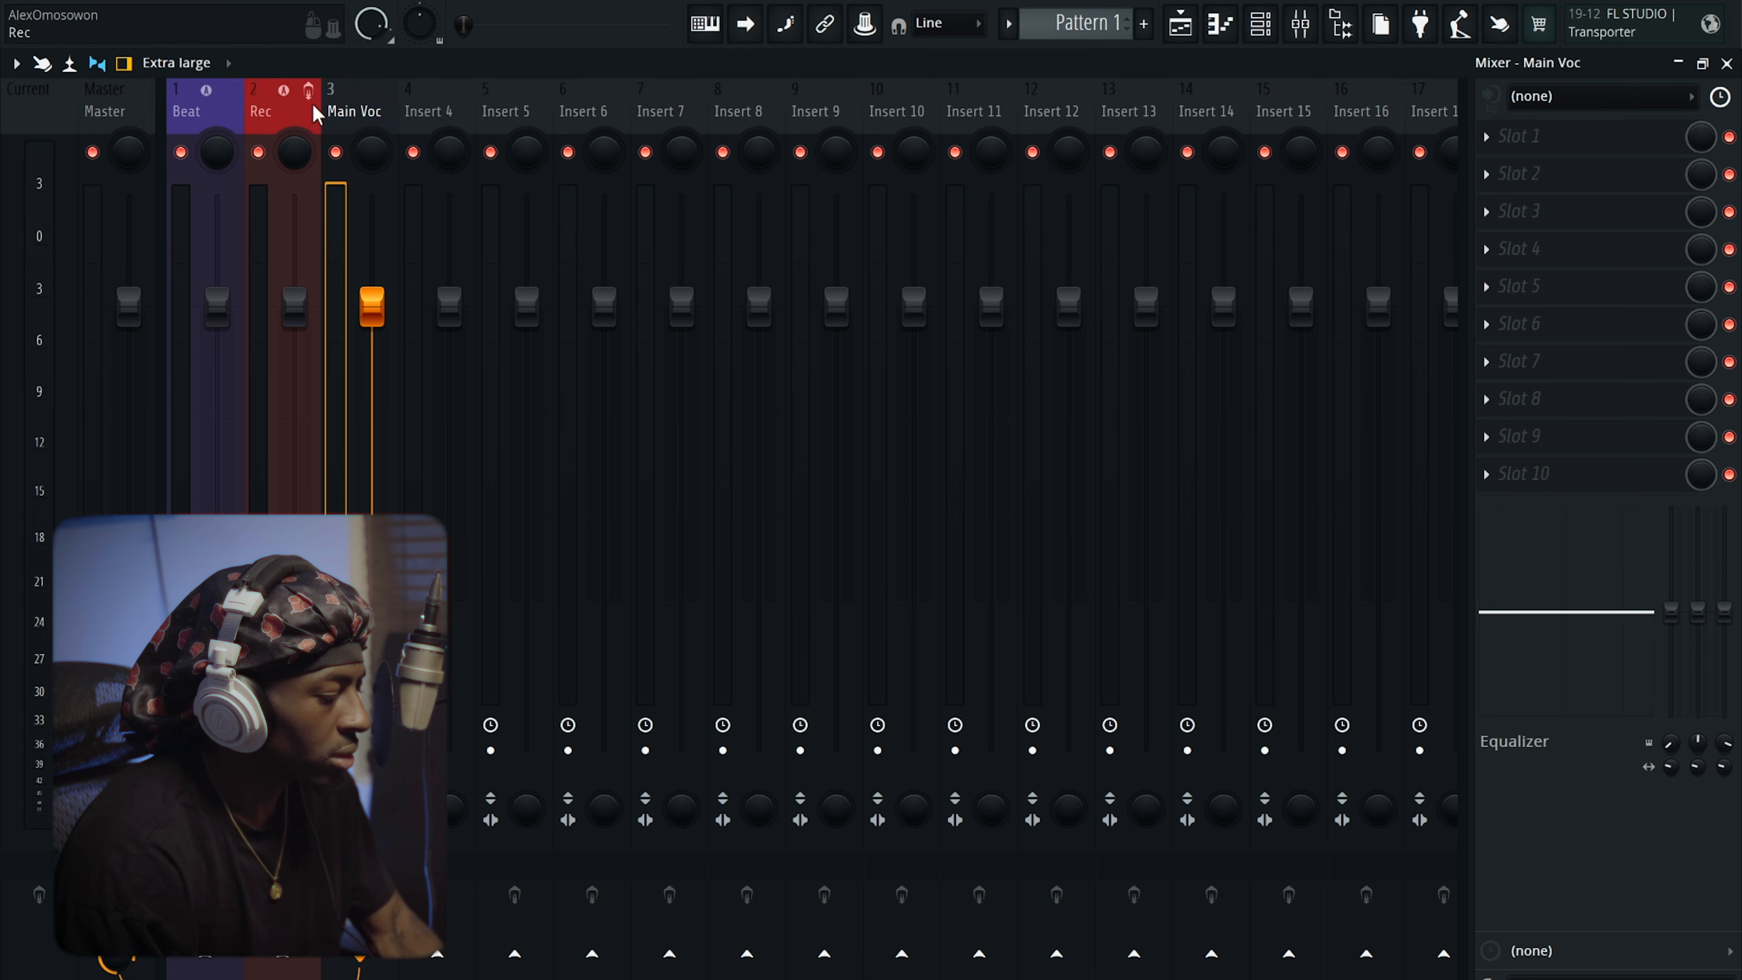
Colour the Main Voc track slate blue (#45359F).
right_click(363, 111)
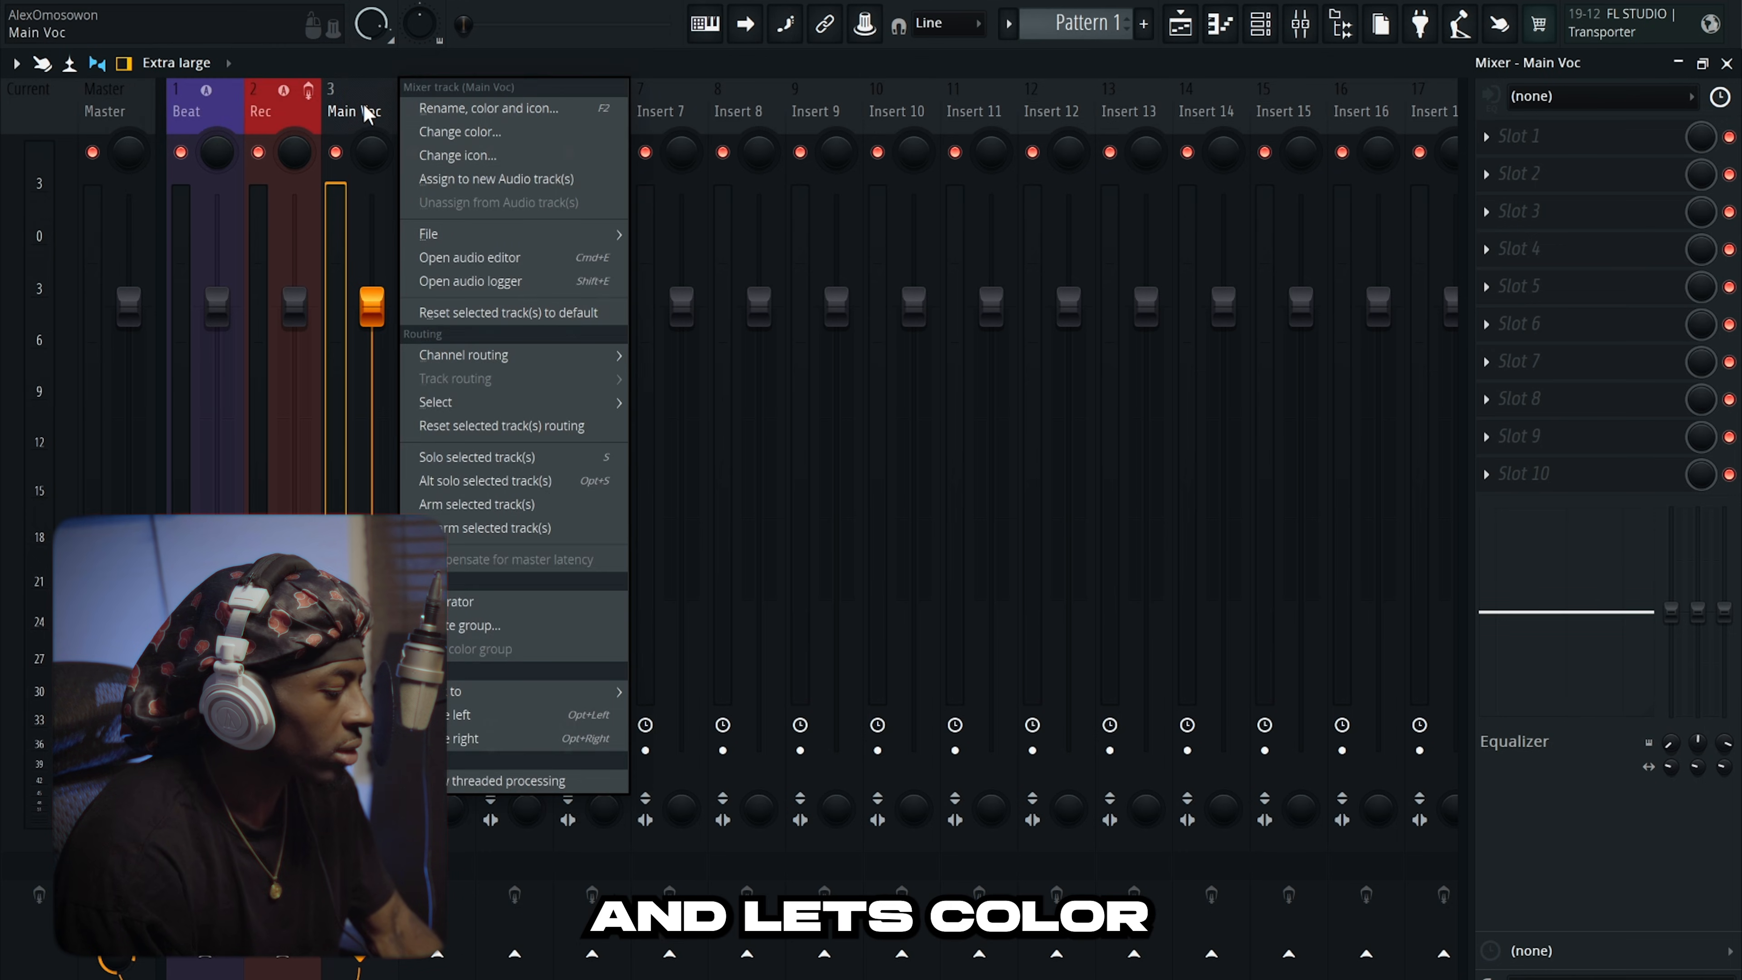
click(480, 141)
click(664, 218)
click(553, 301)
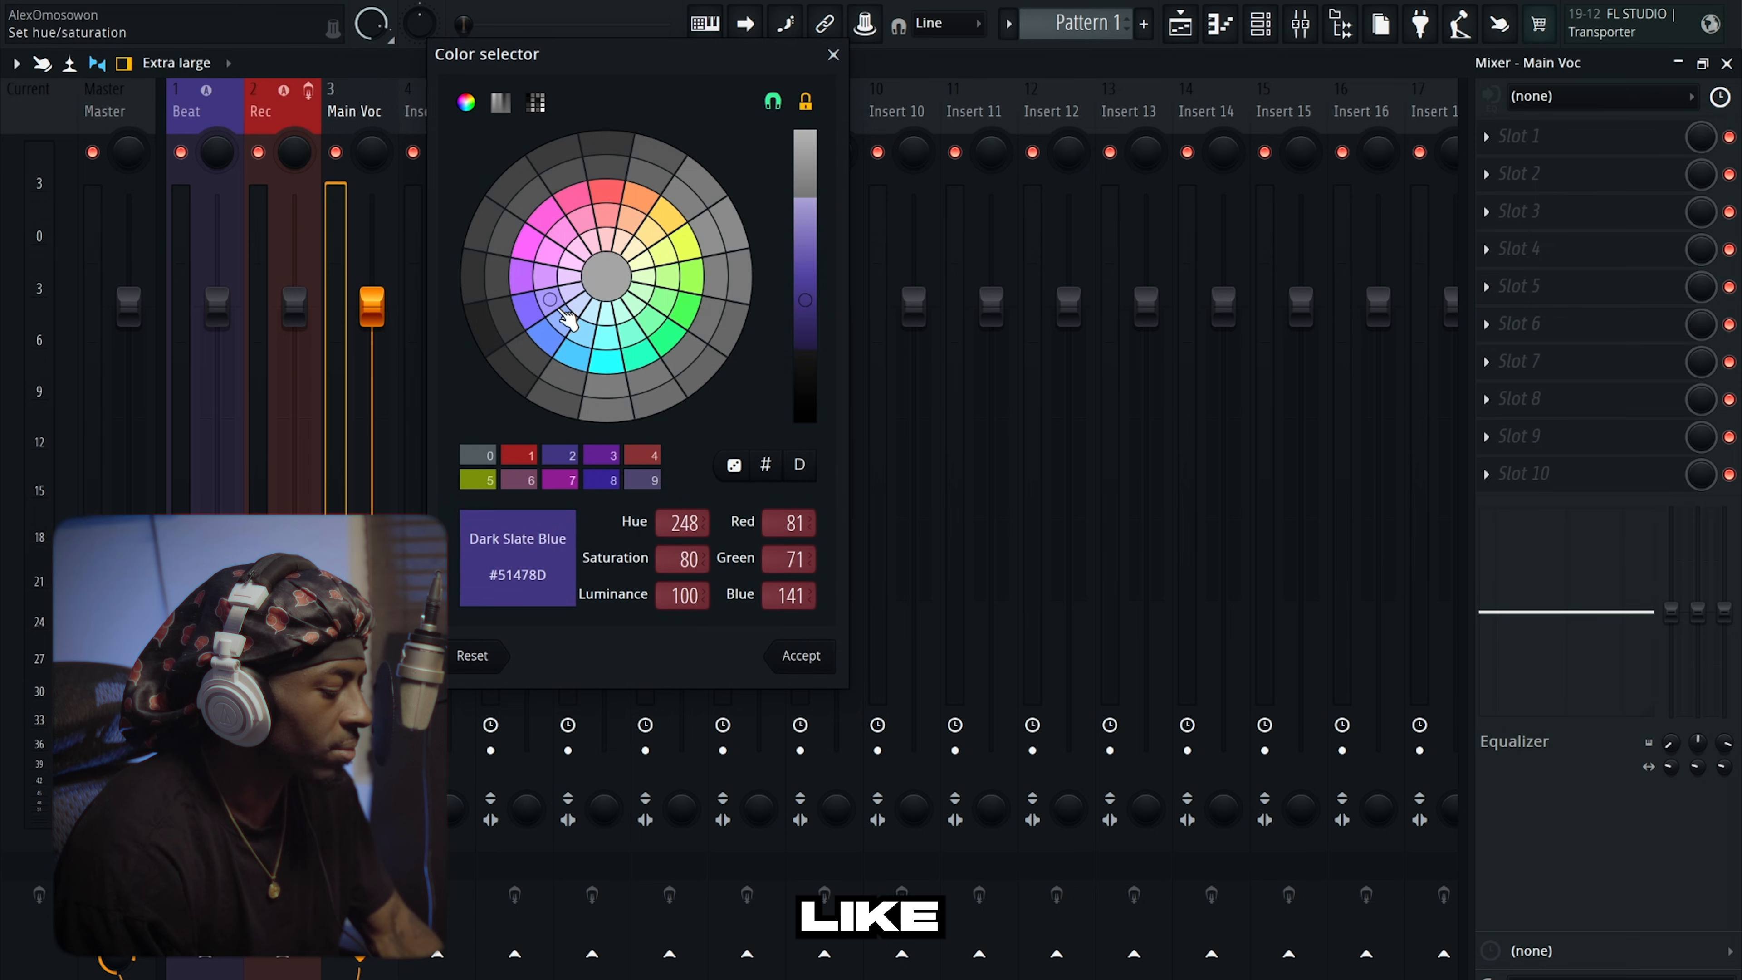
click(598, 248)
click(633, 250)
click(539, 235)
click(529, 312)
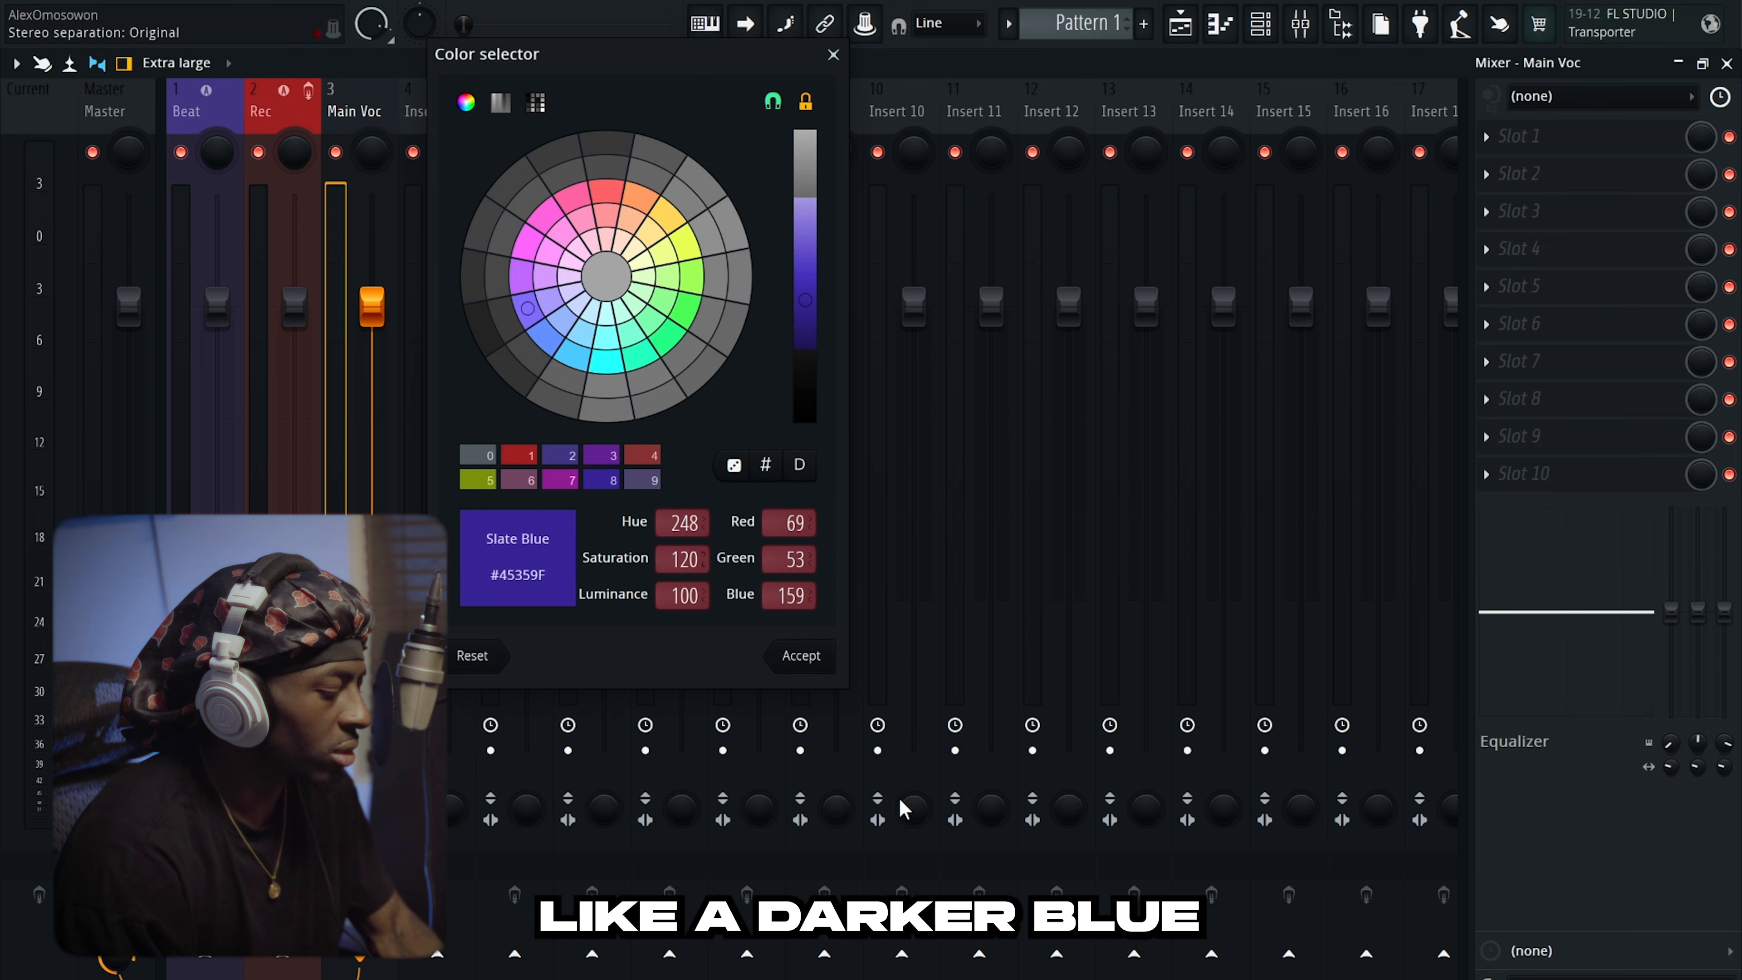
click(809, 660)
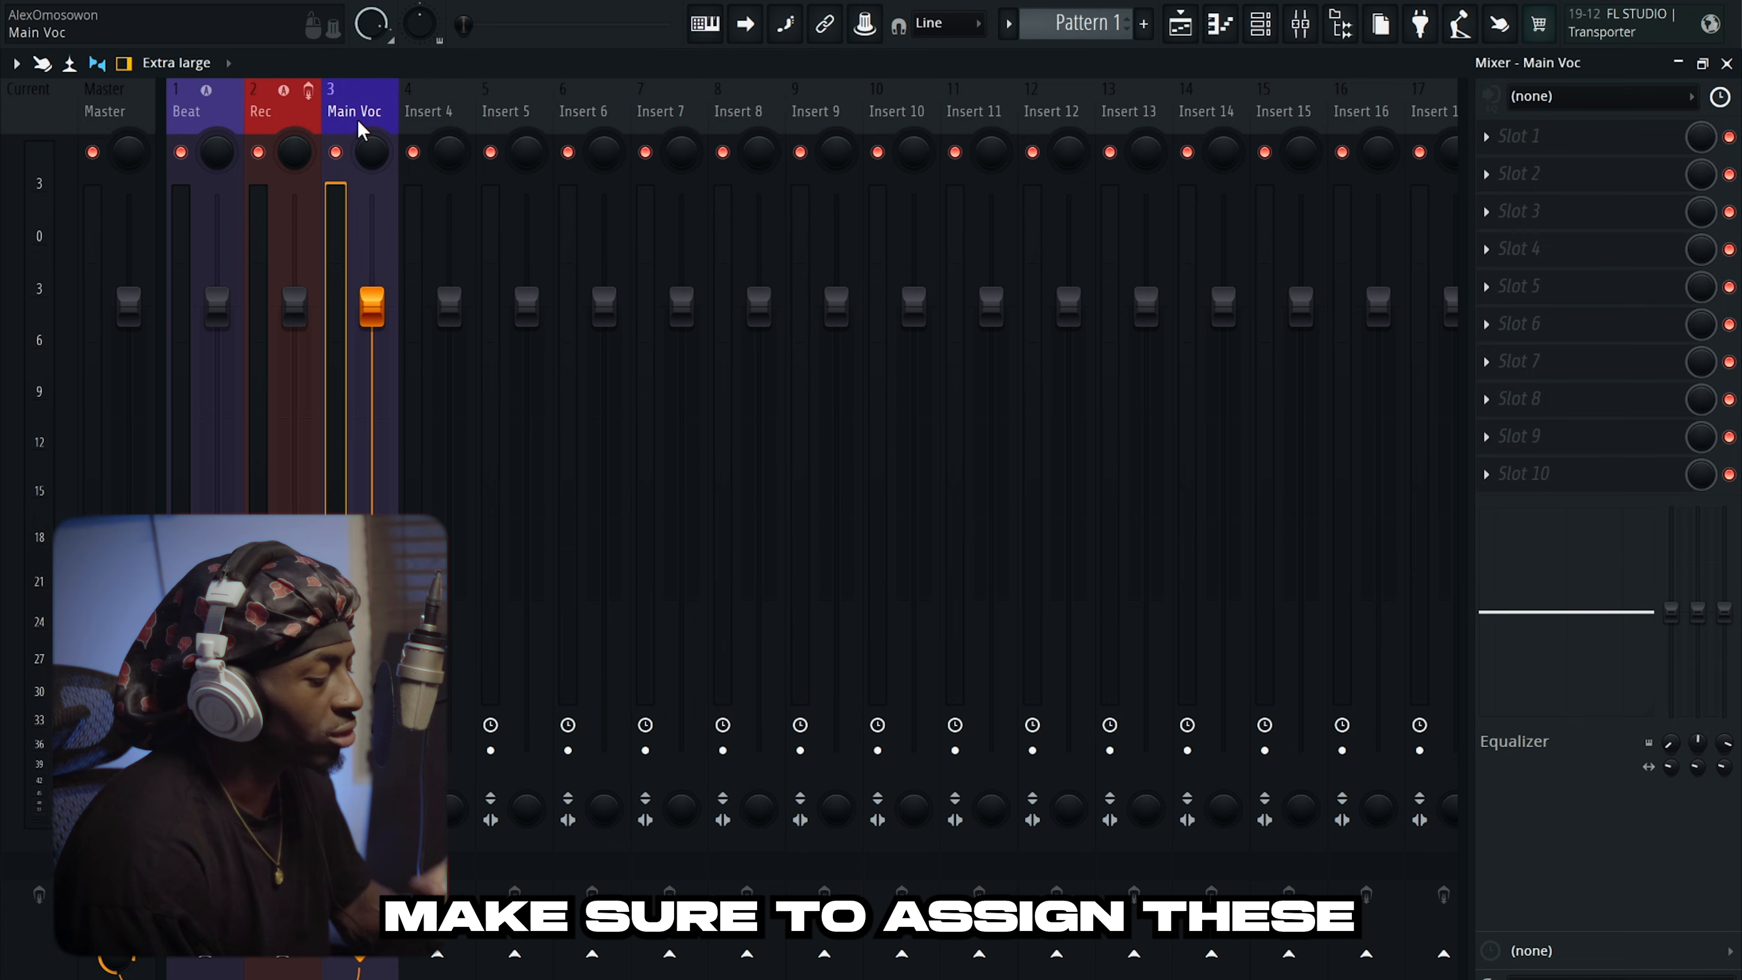
Assign the Rec and Main Voc inserts each to a new playlist audio track, then check the playlist.
right_click(296, 111)
key(Escape)
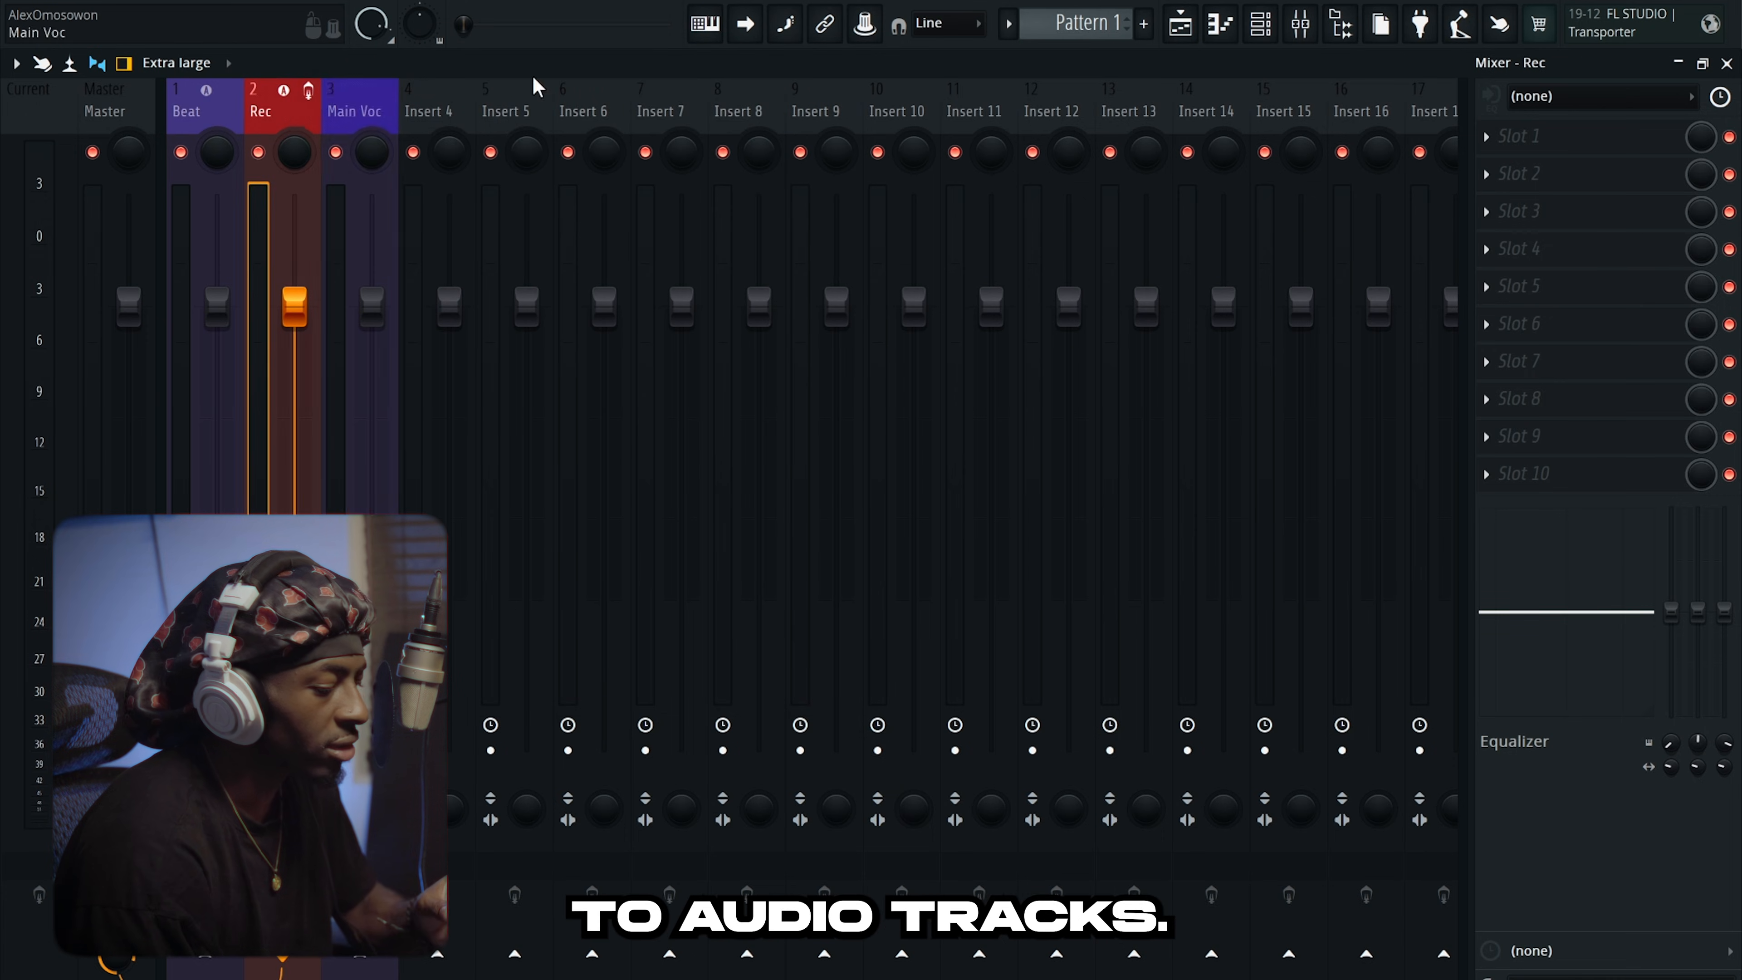
click(1303, 21)
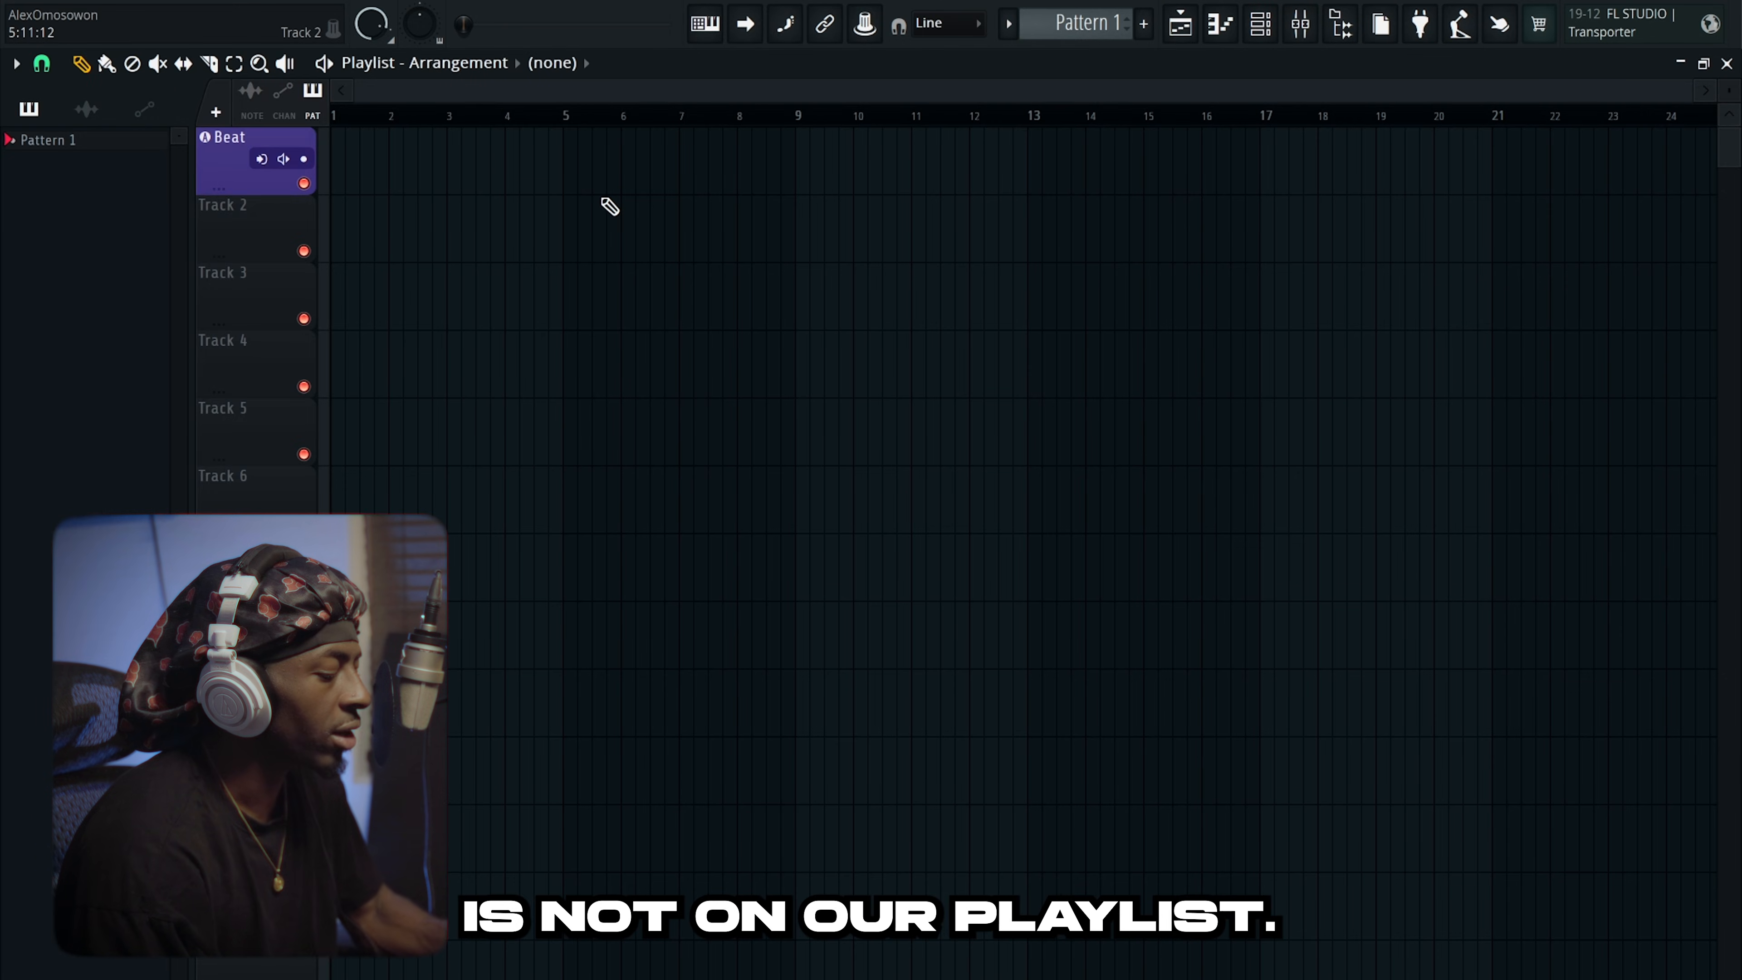
click(1179, 28)
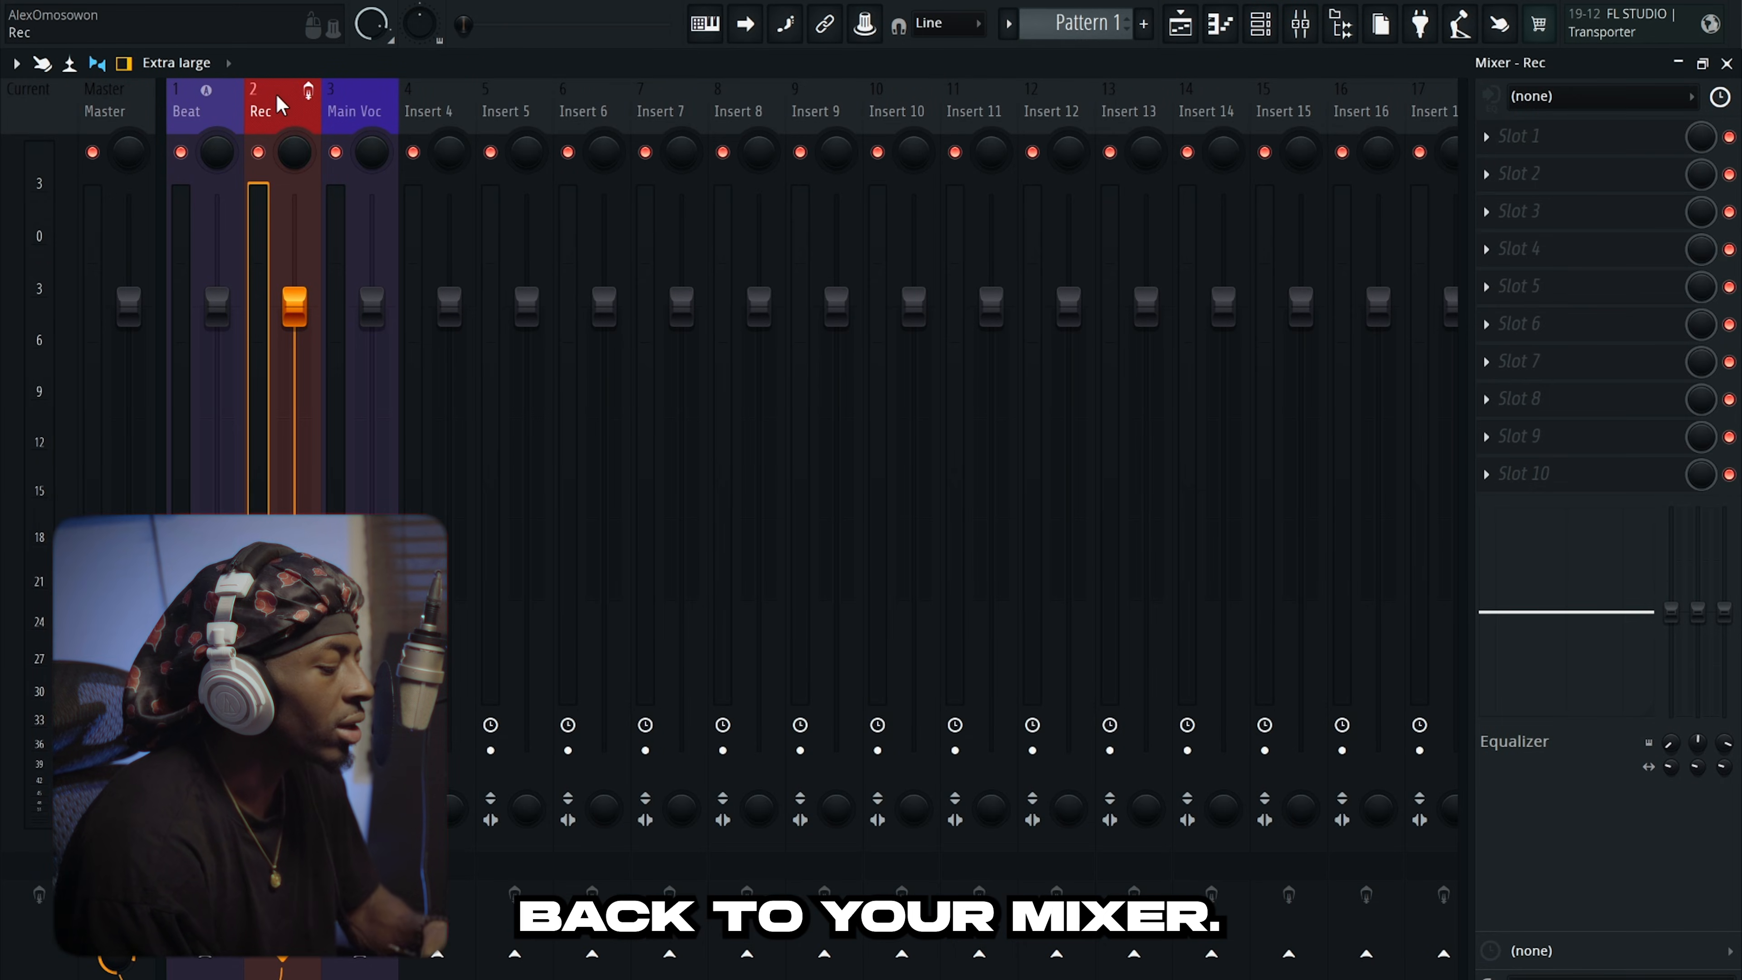
right_click(277, 92)
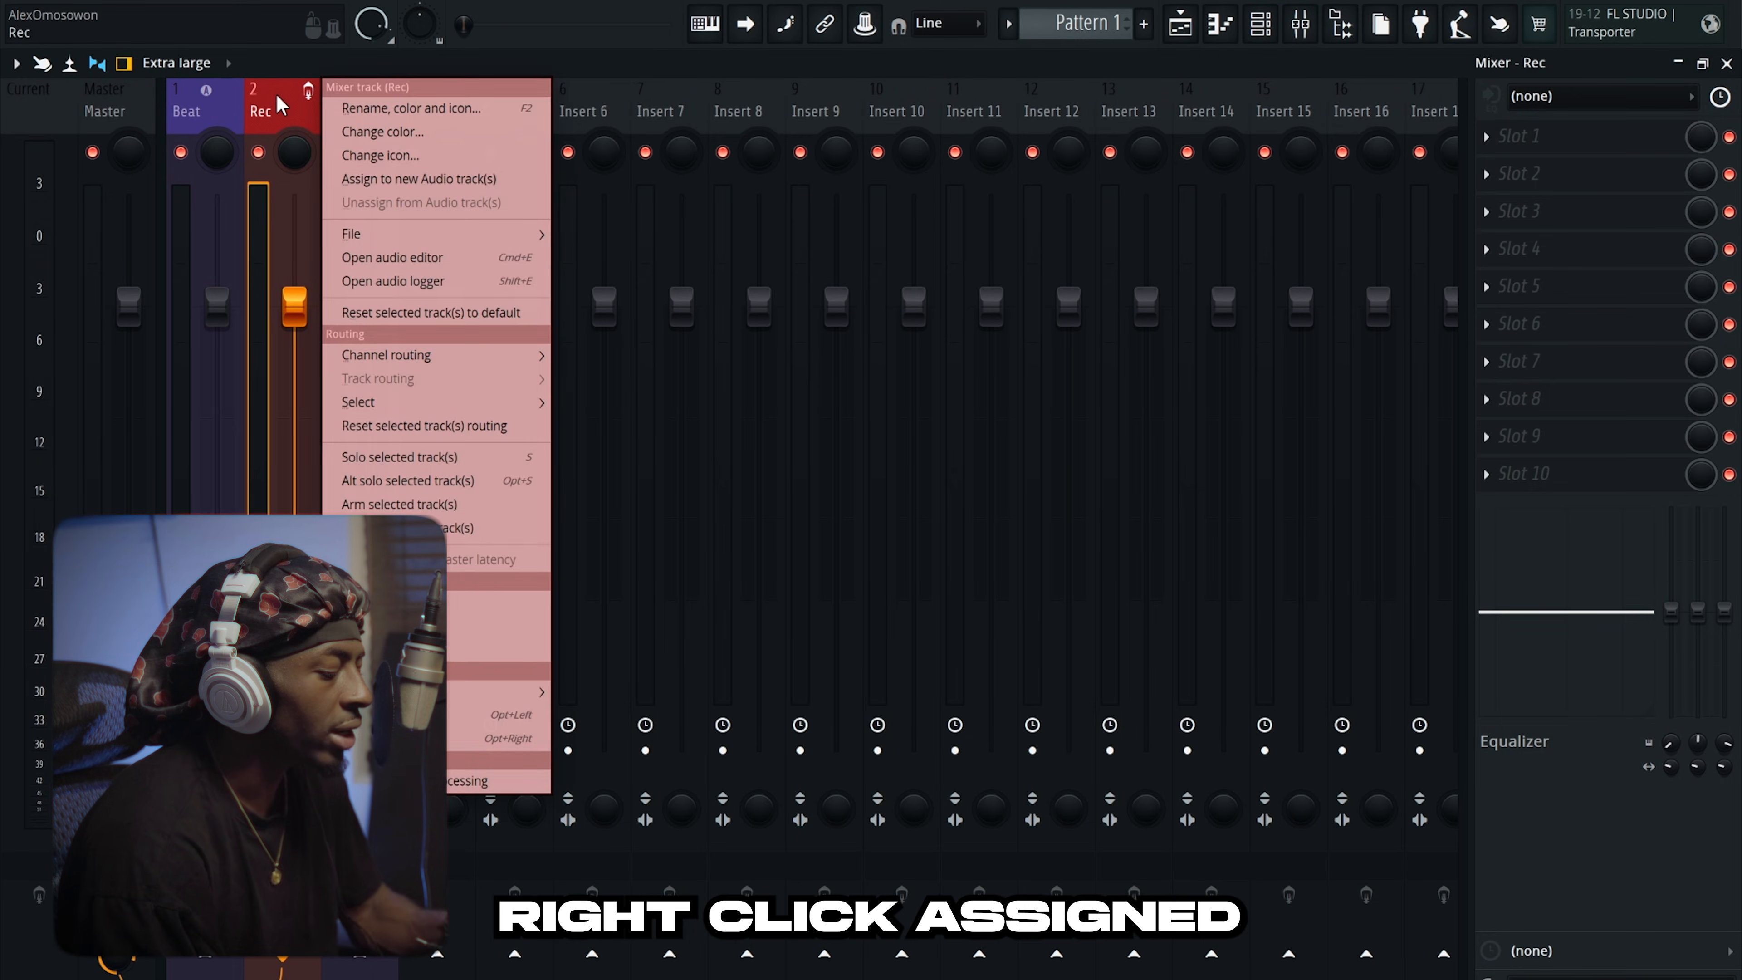
click(377, 184)
click(366, 111)
right_click(366, 111)
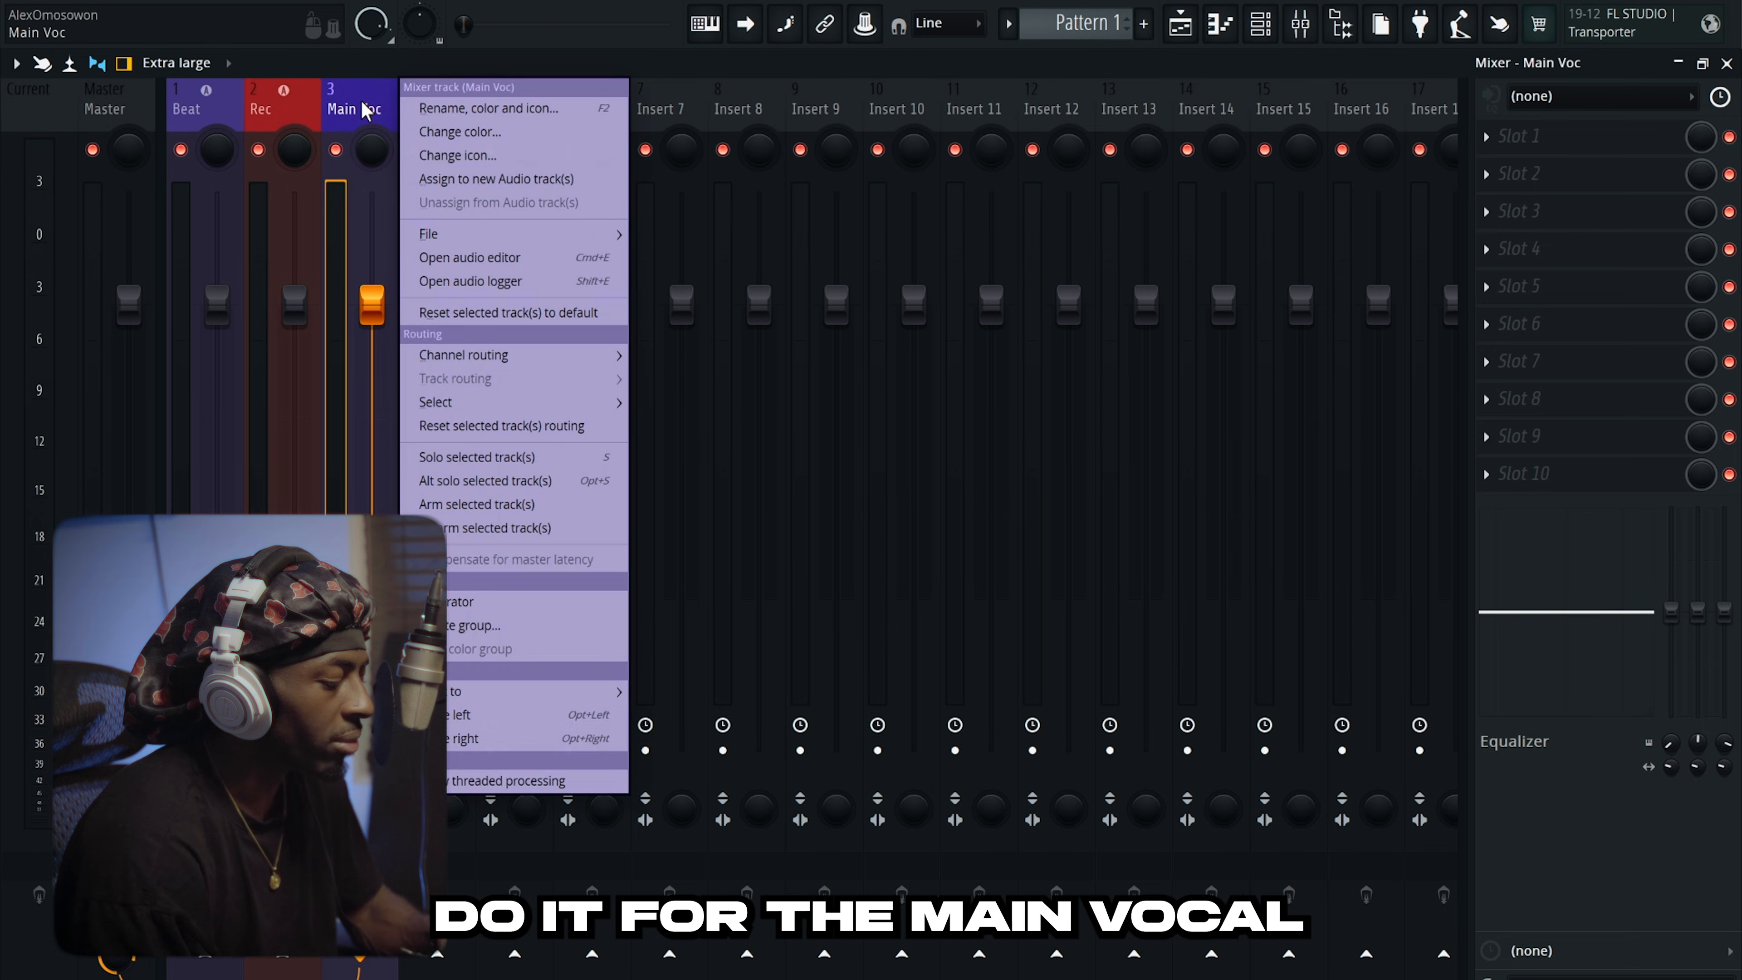
click(463, 176)
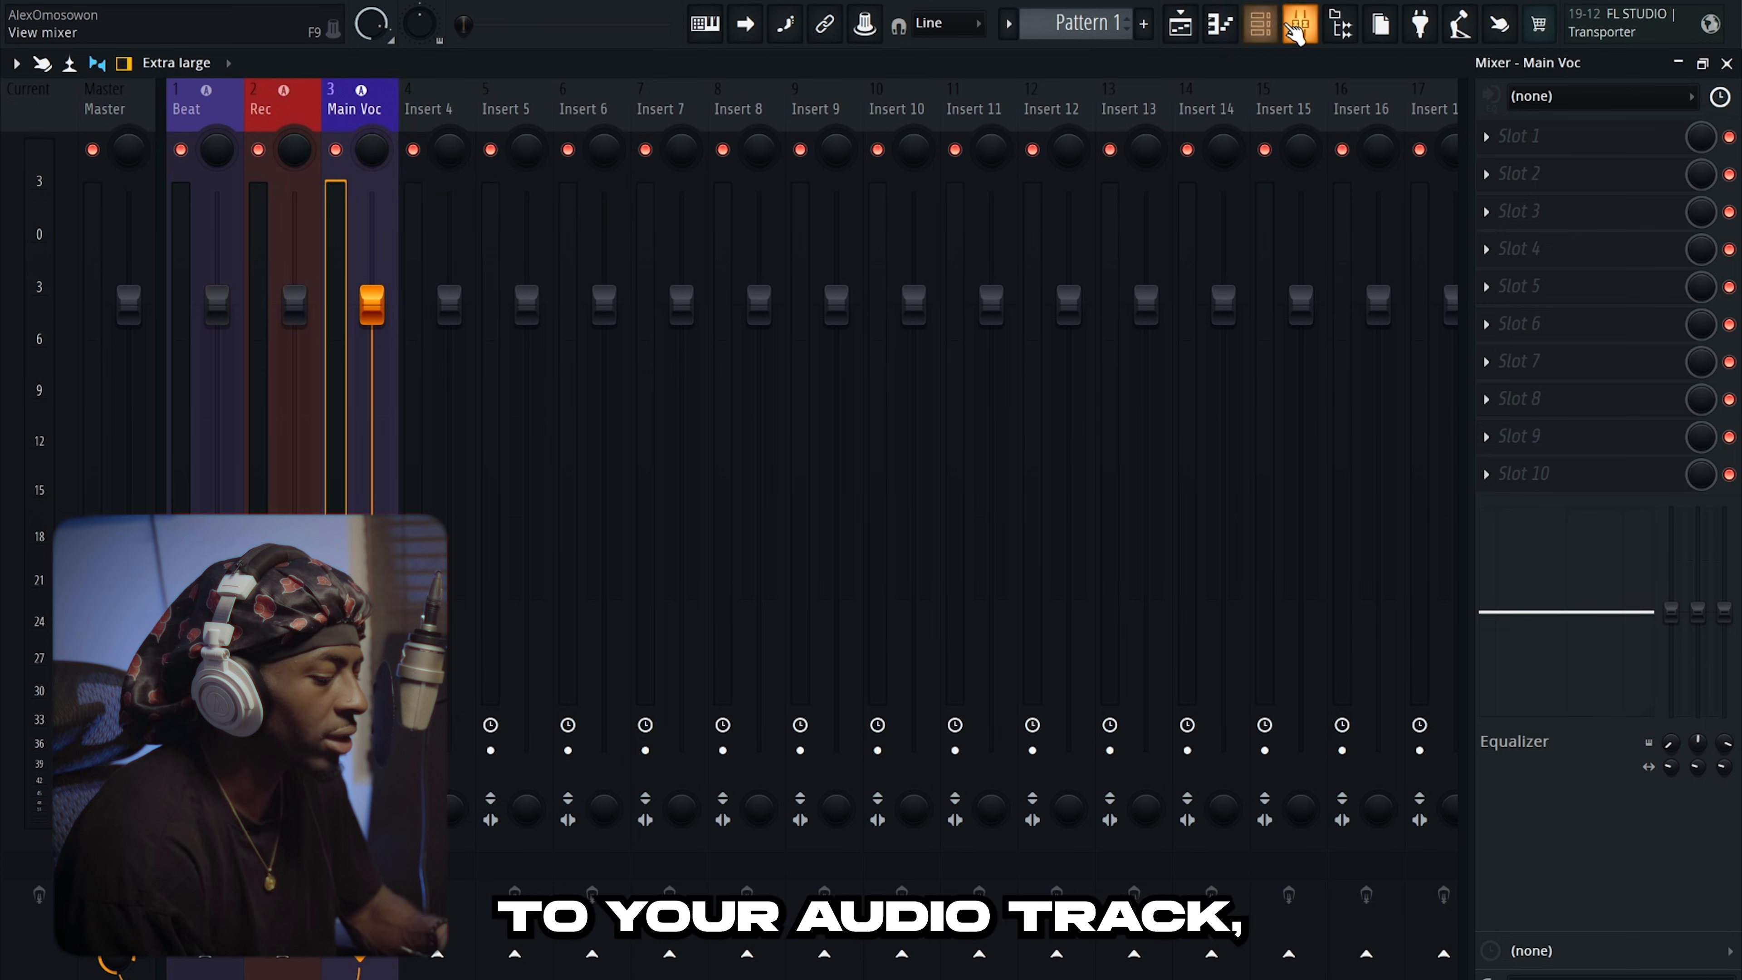
click(1301, 27)
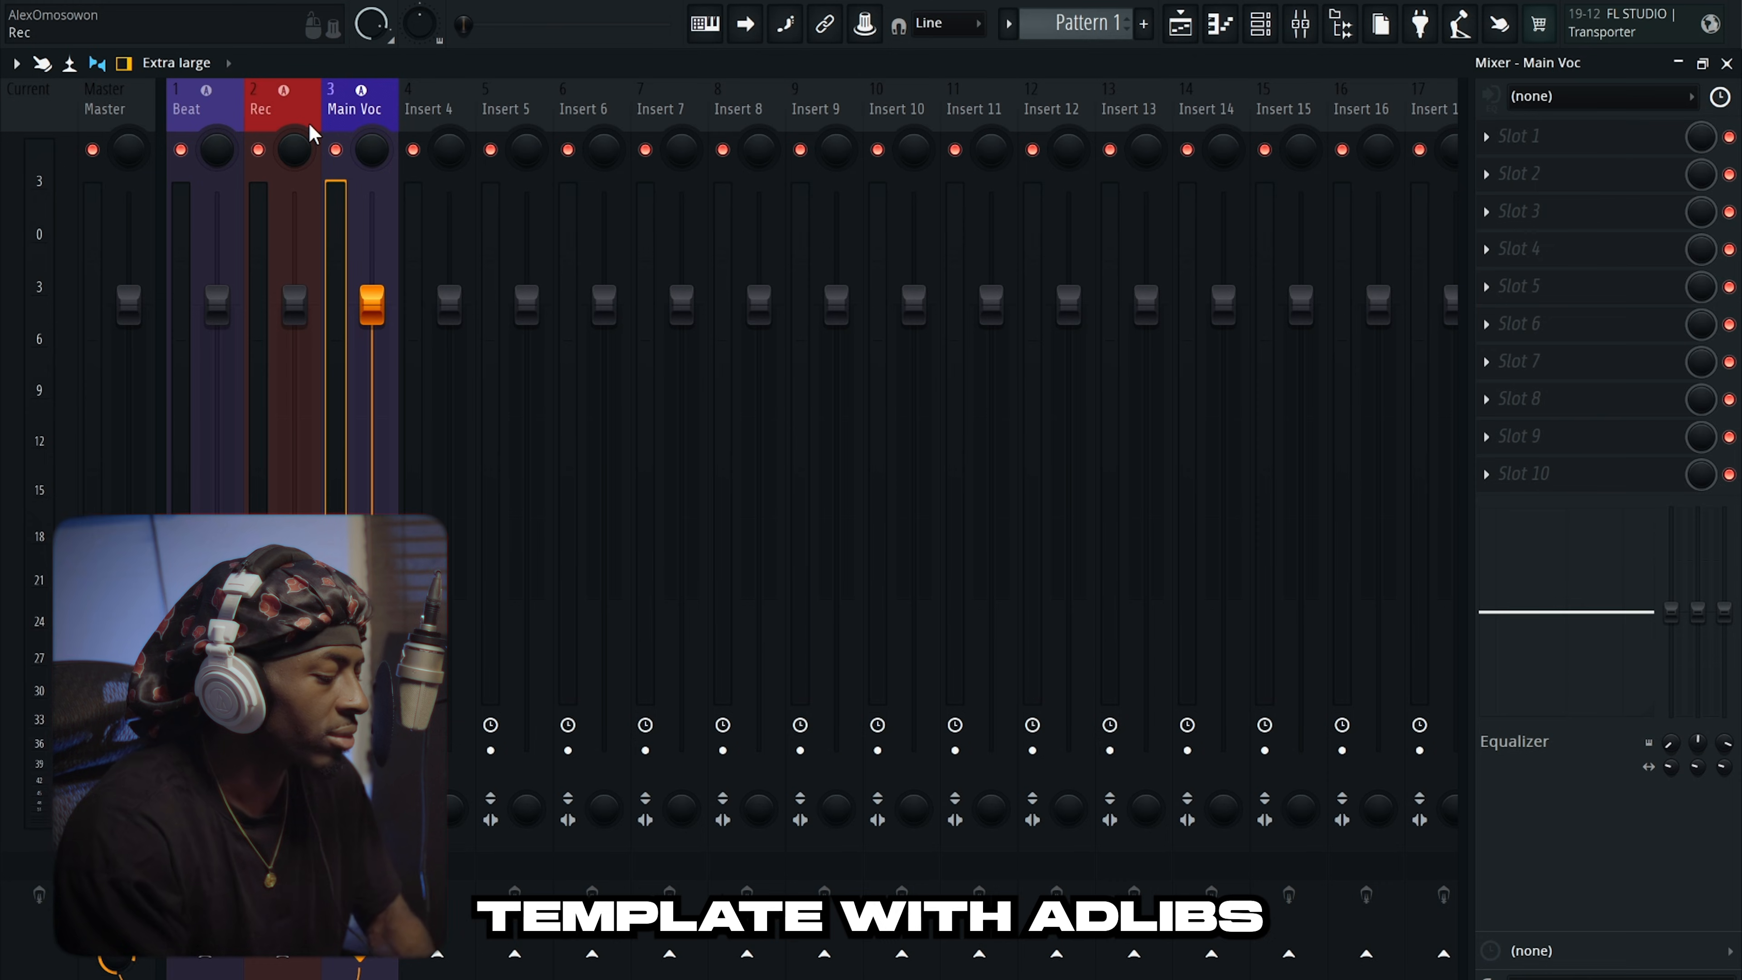
Rename mixer insert 4 to 'Adlibs' and colour it violet-red.
right_click(431, 109)
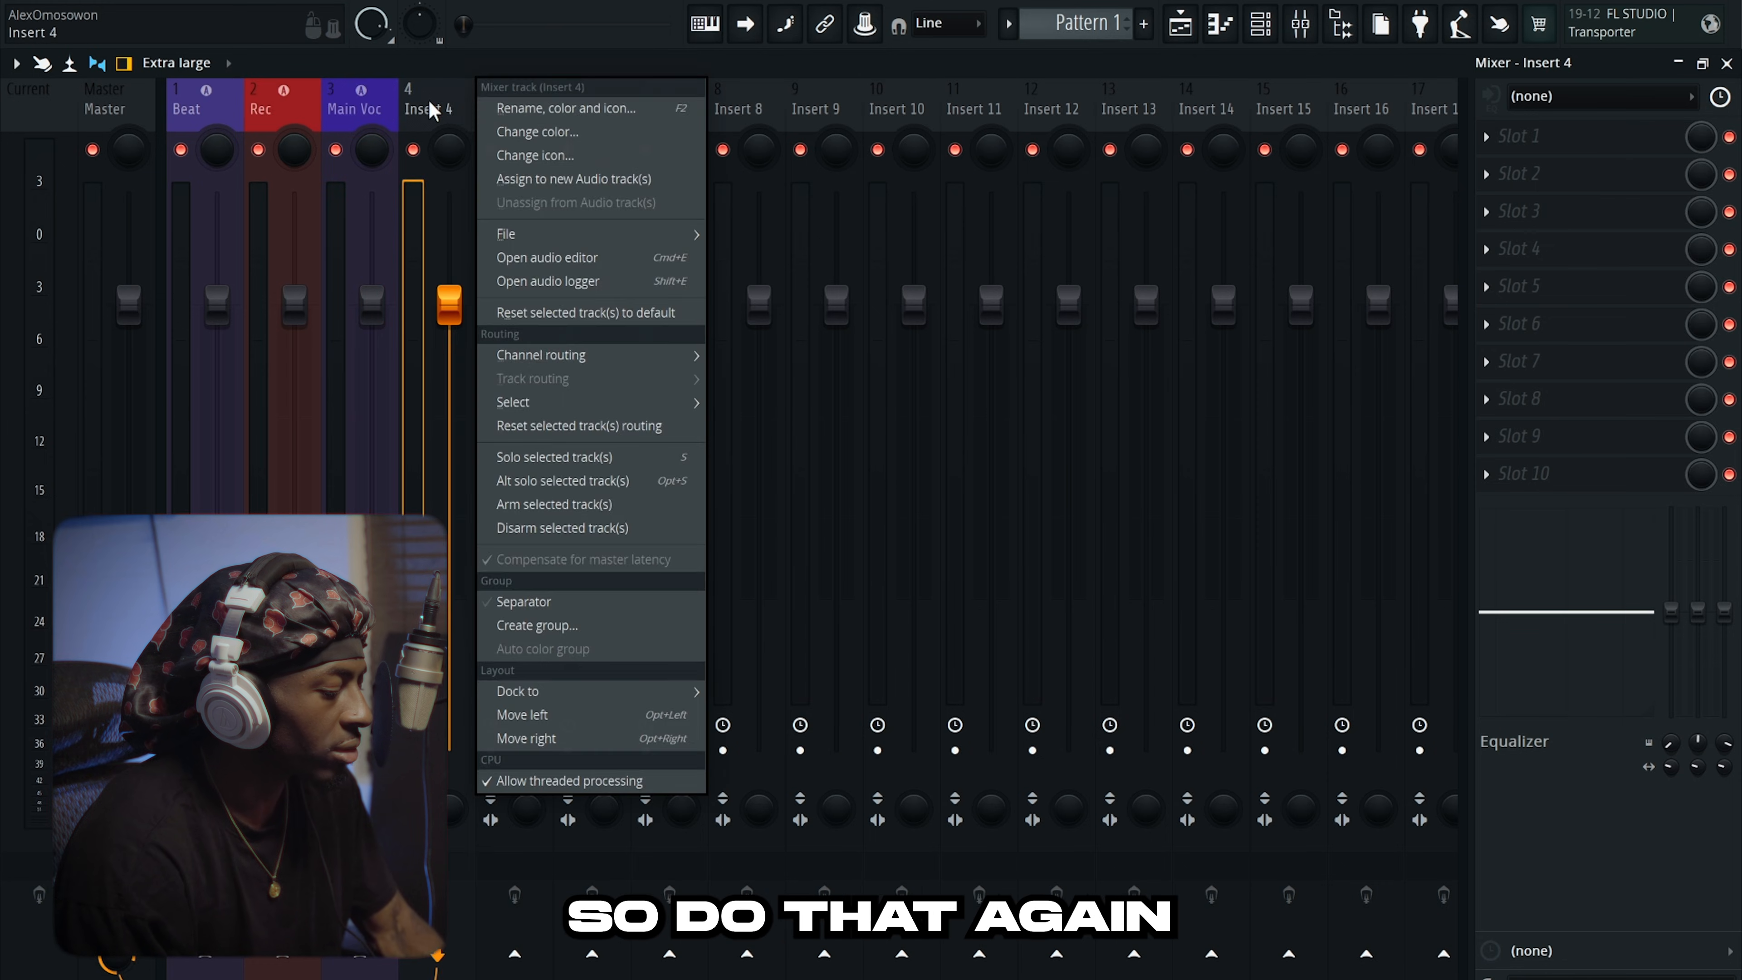
click(528, 108)
text(Adl)
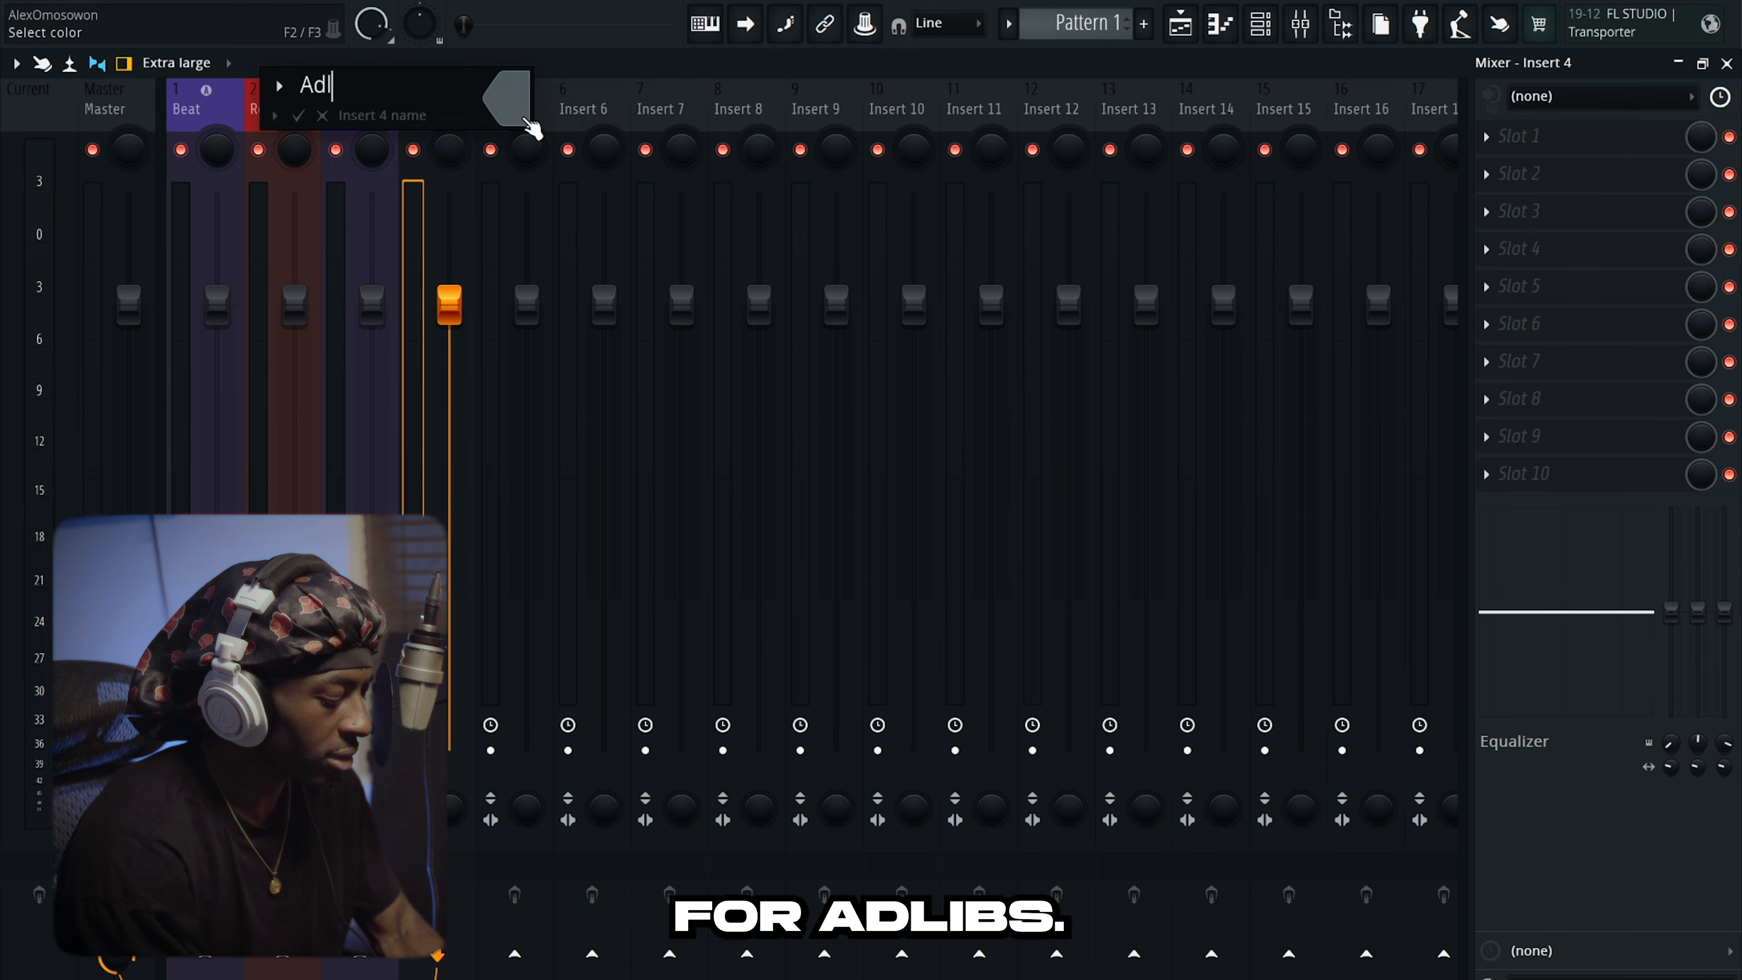
text(ibs)
key(Return)
right_click(453, 109)
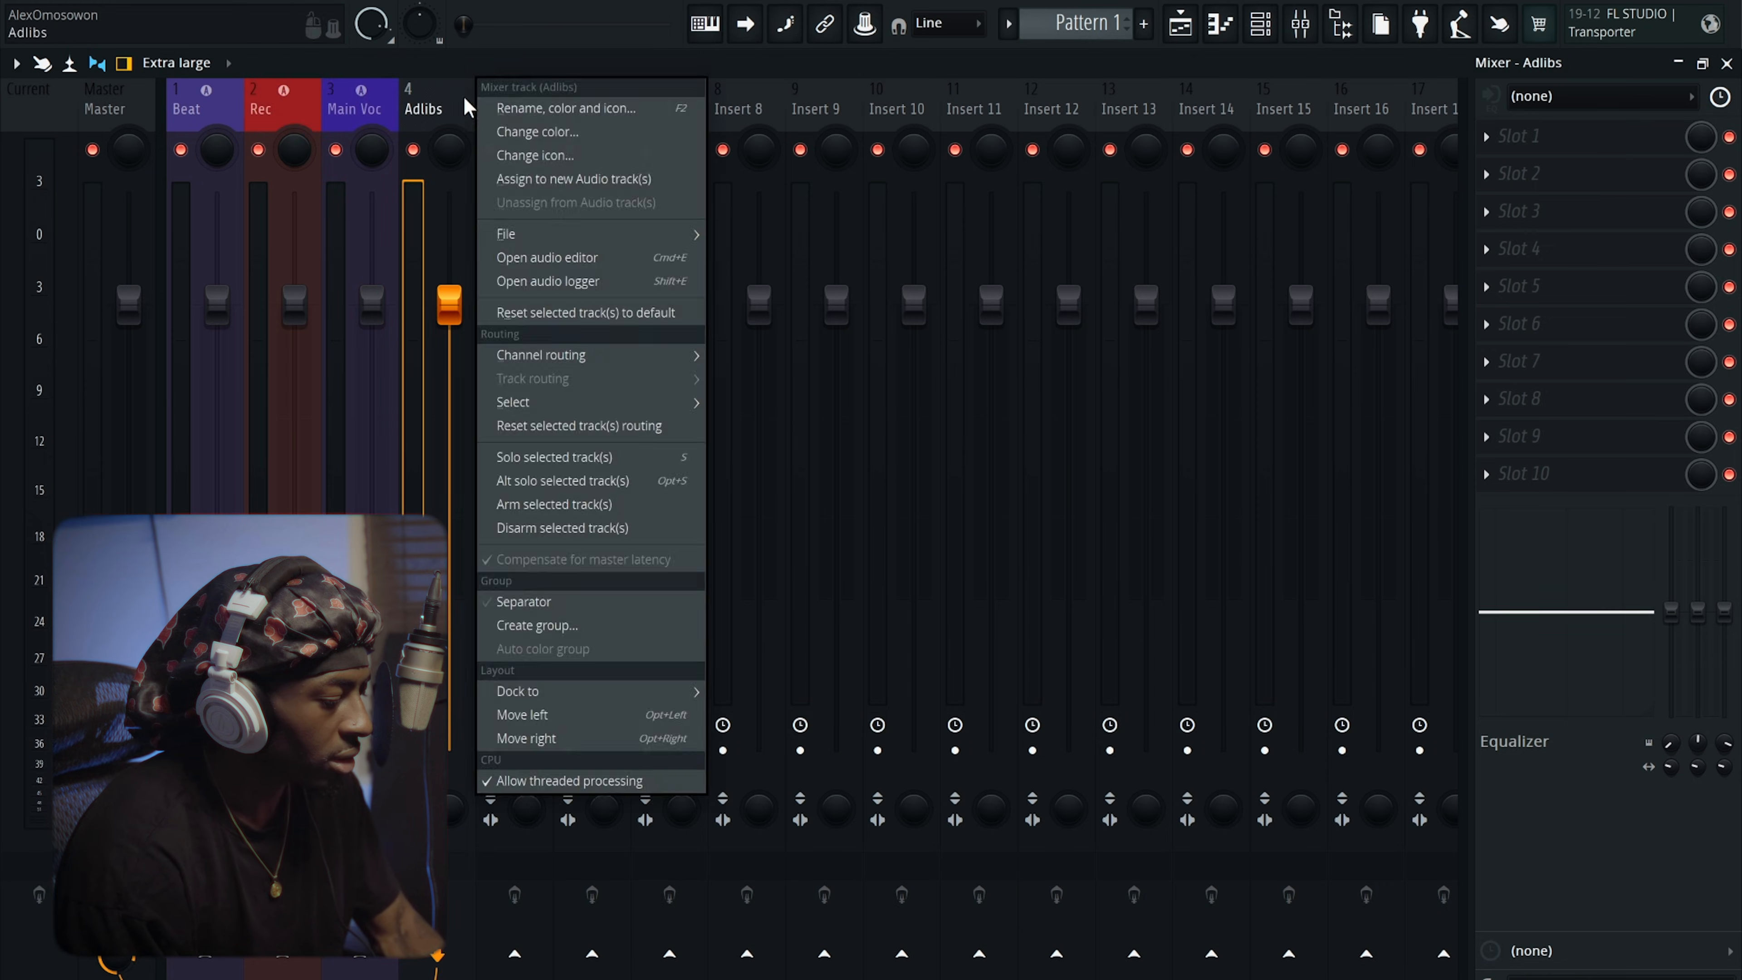
click(511, 132)
click(592, 238)
key(Return)
Assign the Adlibs insert to its own new audio track in the playlist.
right_click(437, 93)
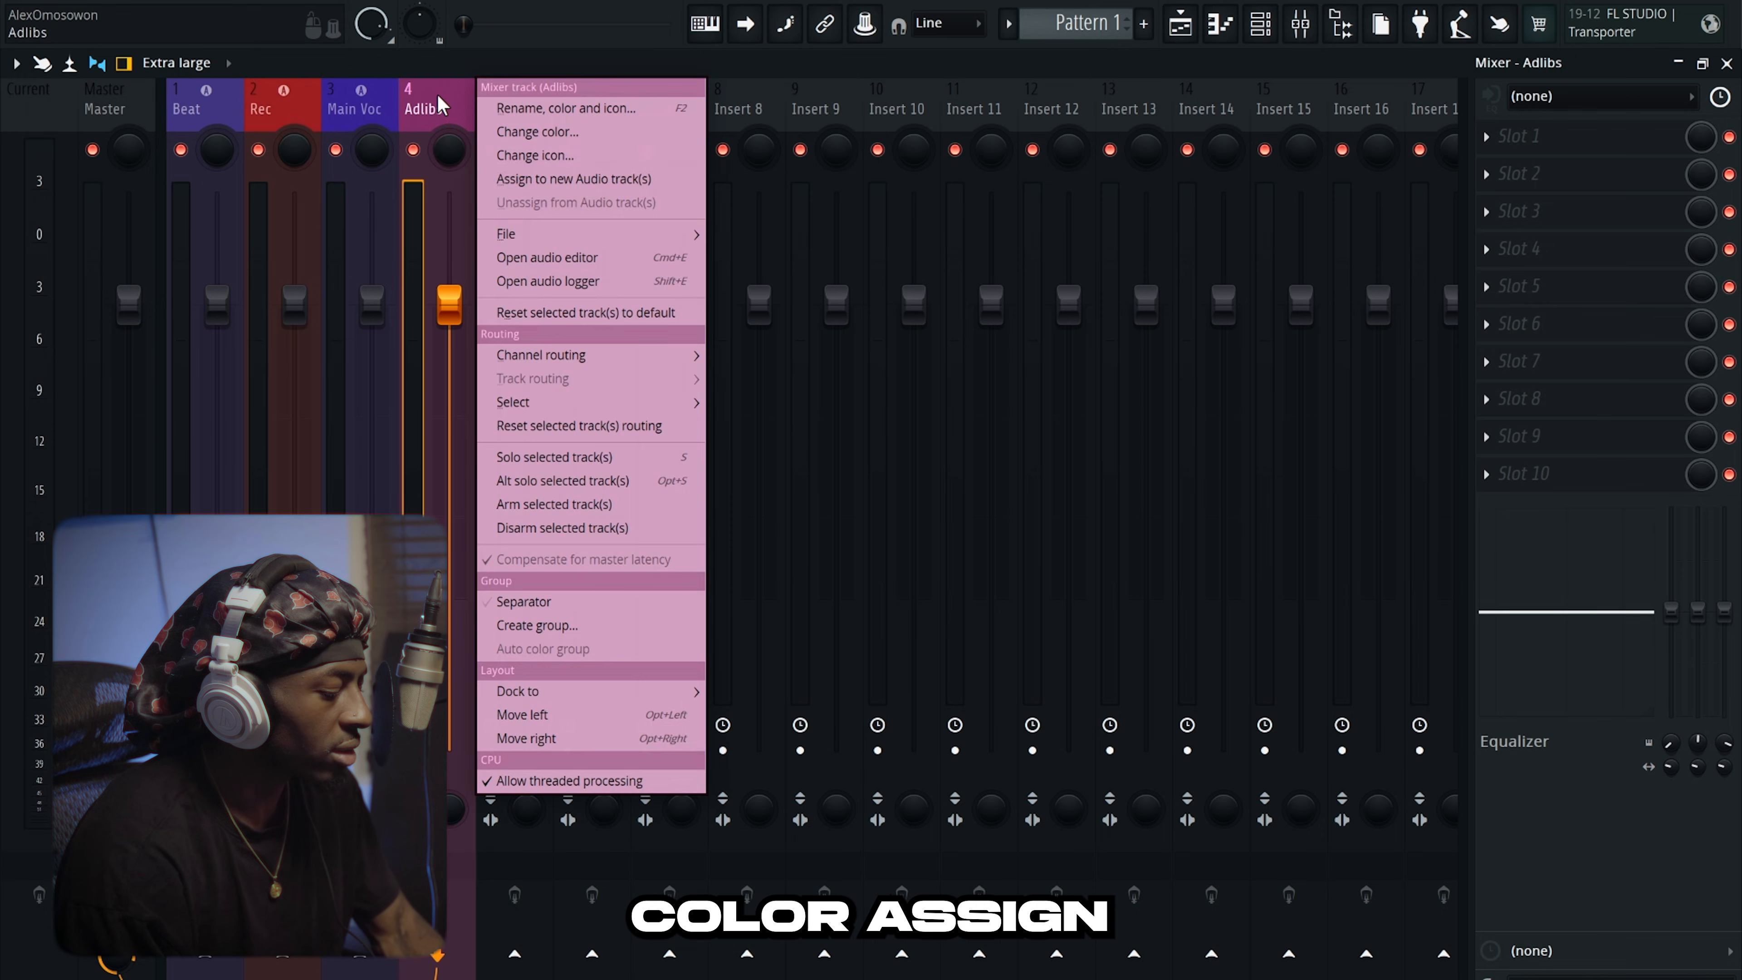
click(562, 180)
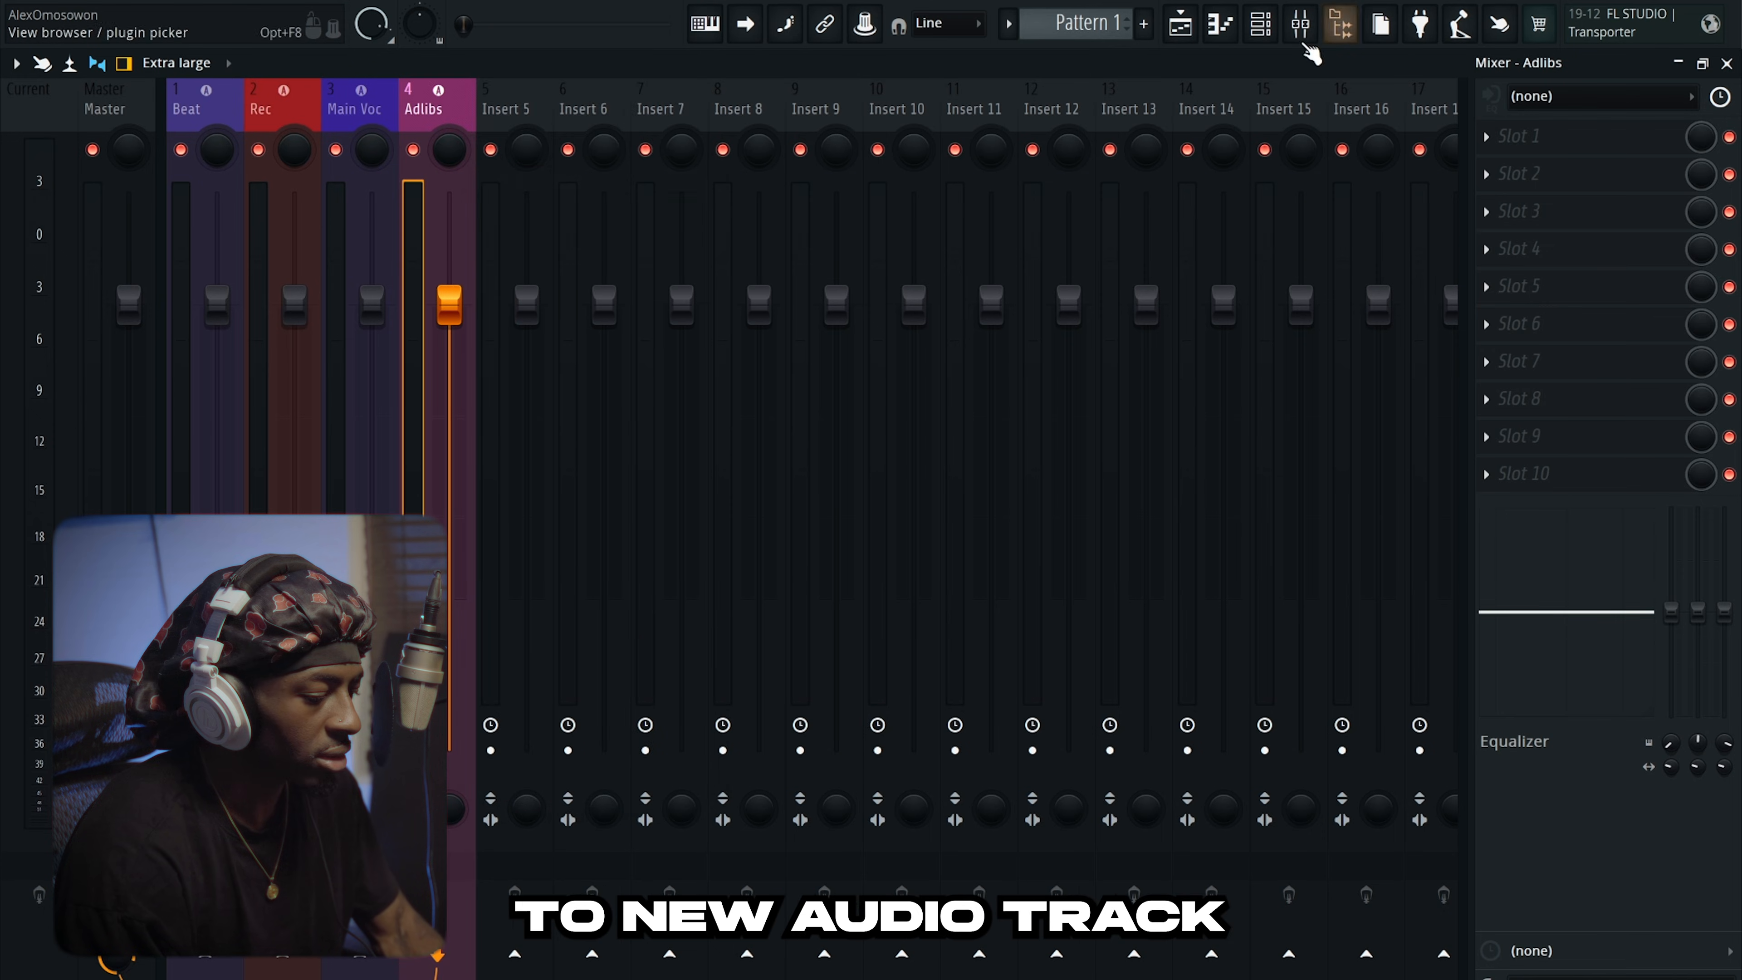
click(1298, 41)
click(1297, 41)
Set up mixer inserts 7 and 8 as green Delay and Reverb tracks.
right_click(667, 106)
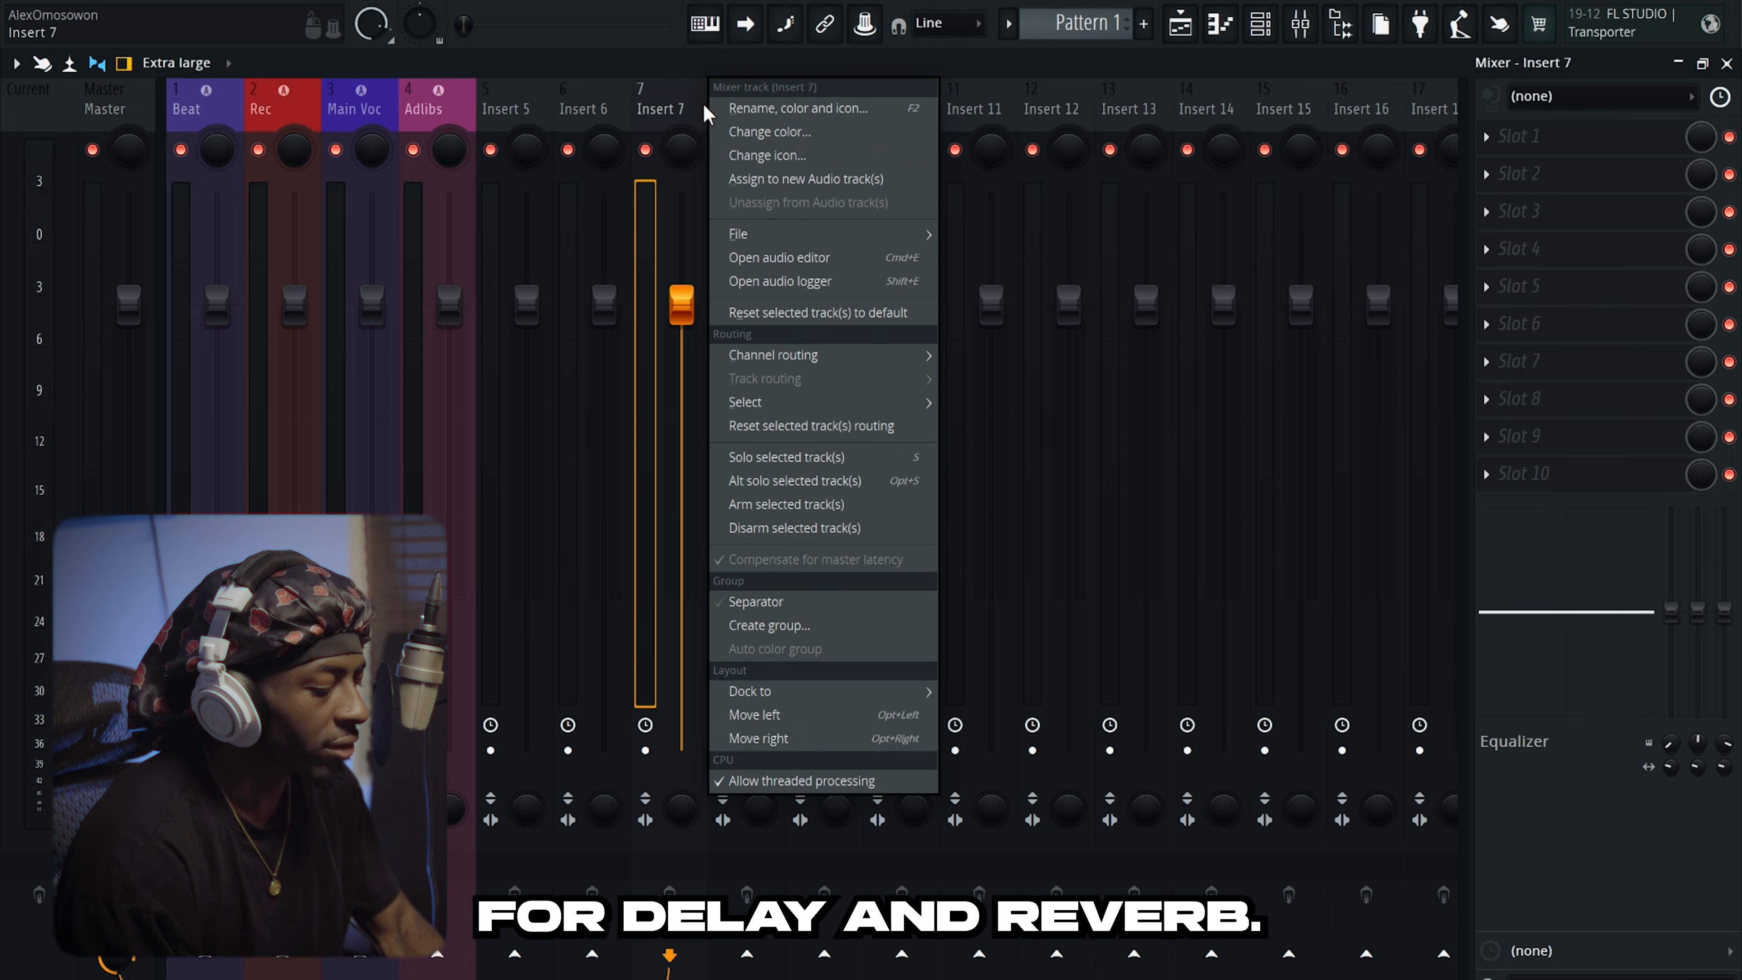
click(768, 132)
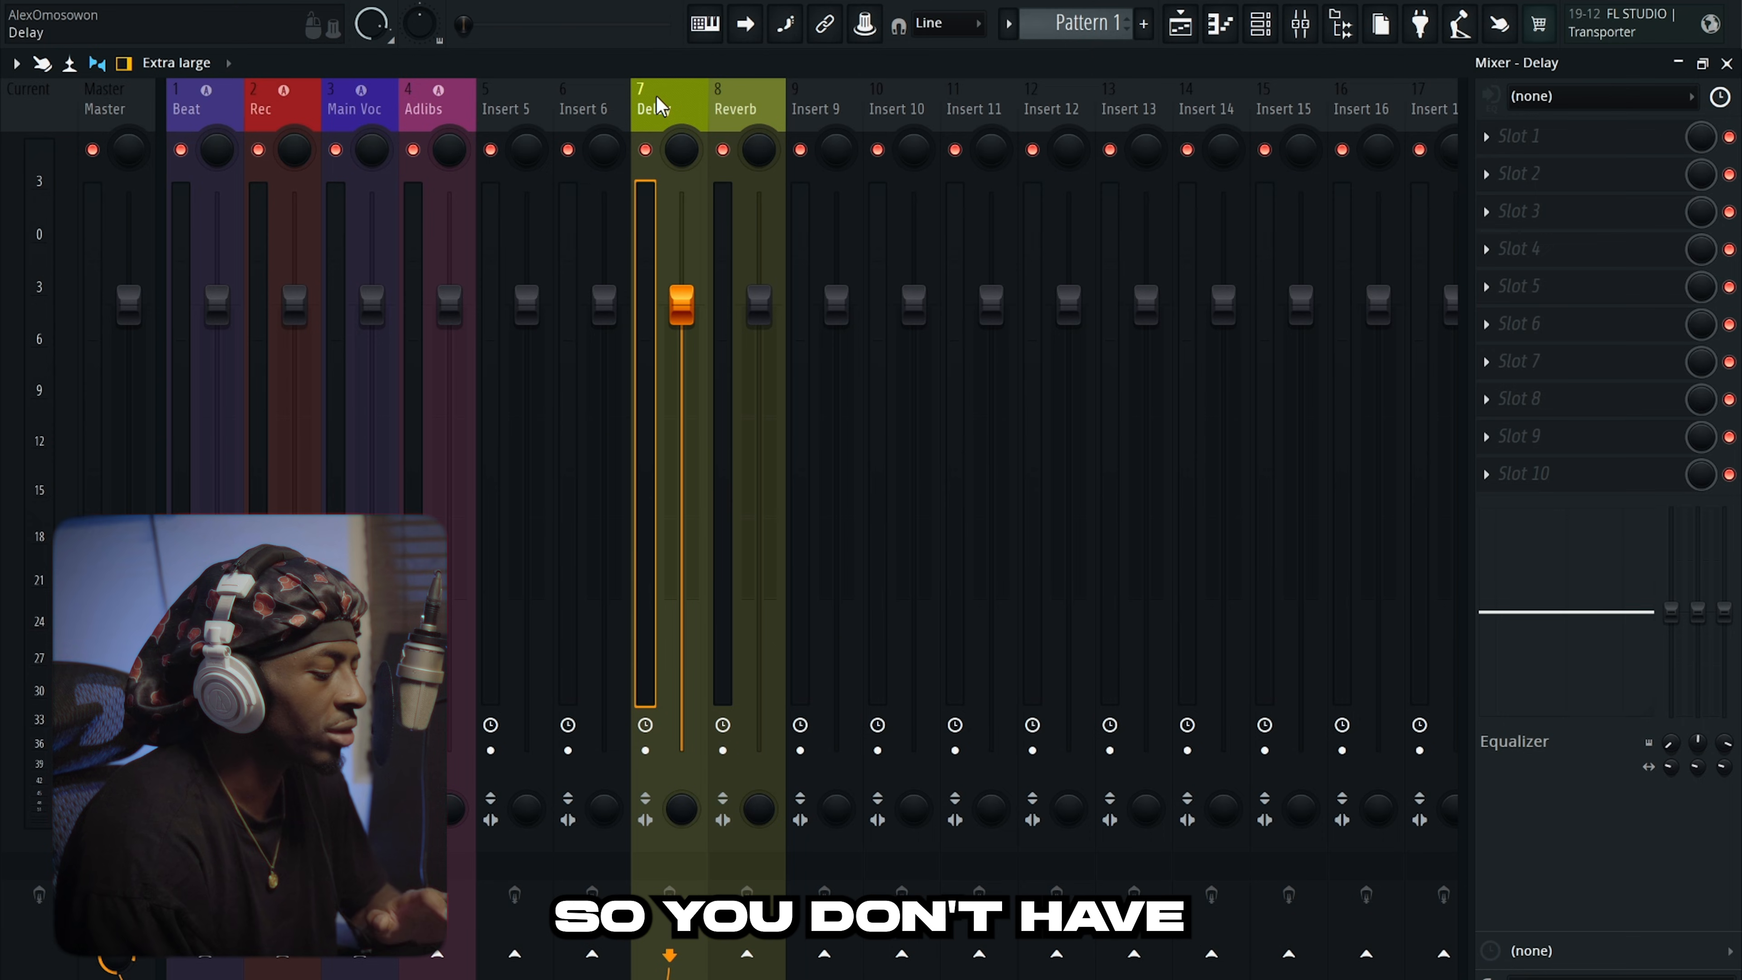
right_click(658, 104)
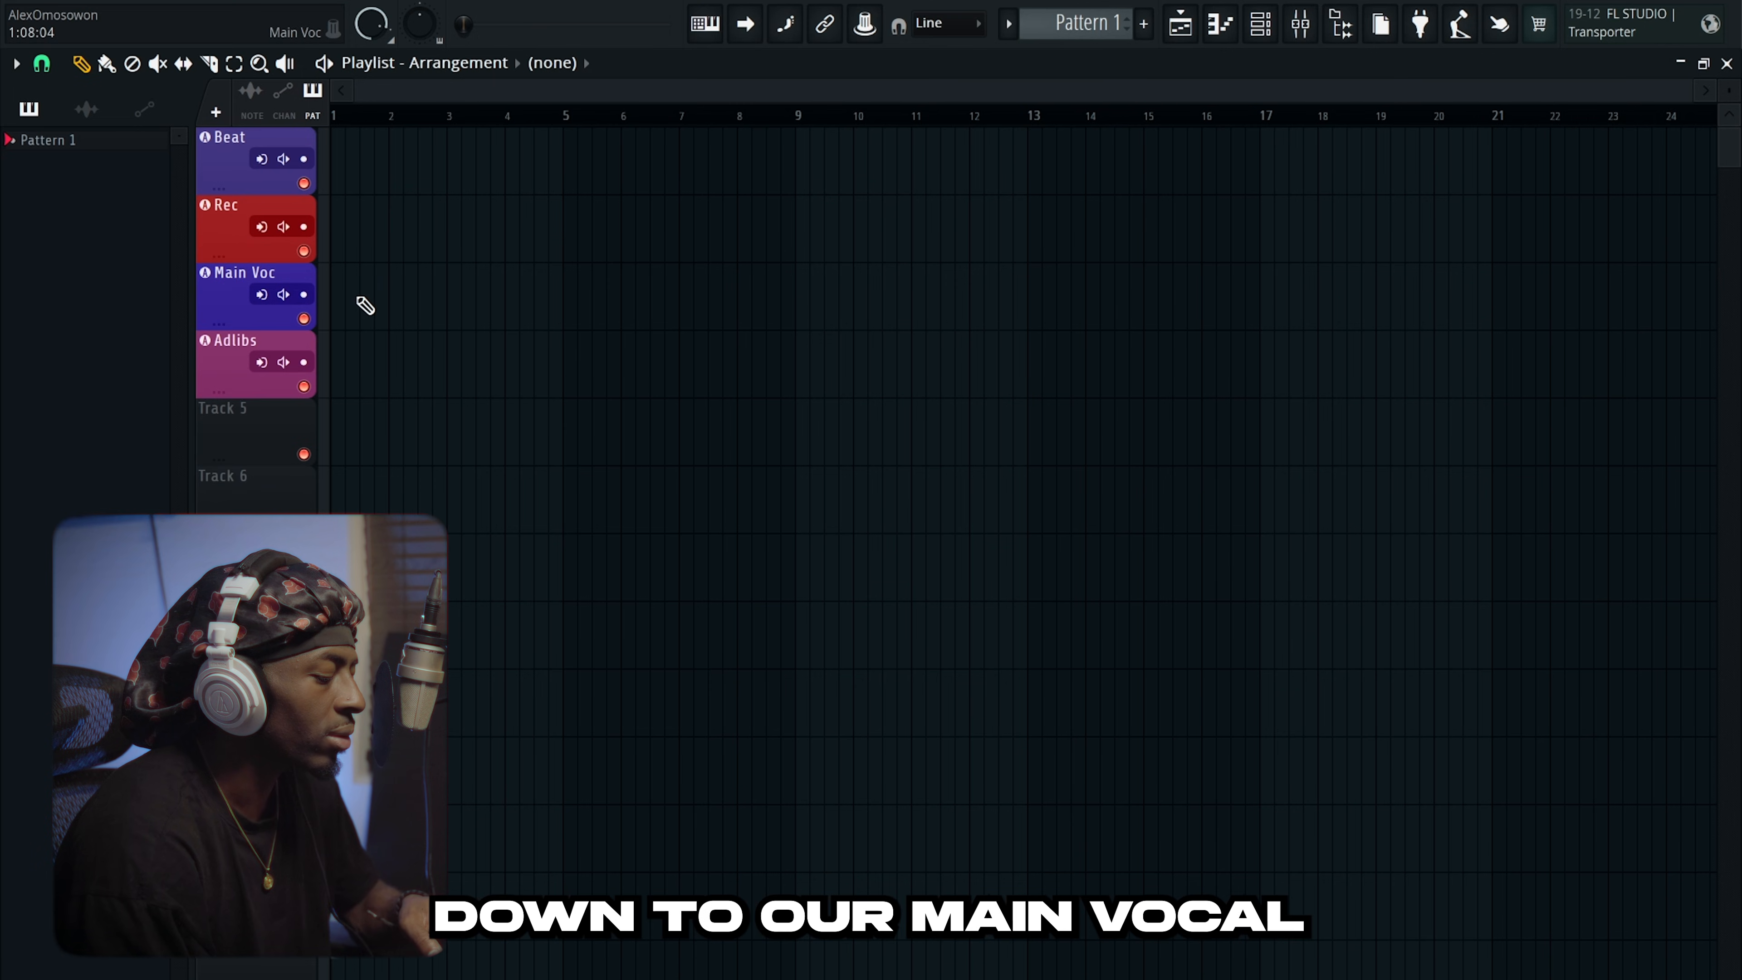
key(F9)
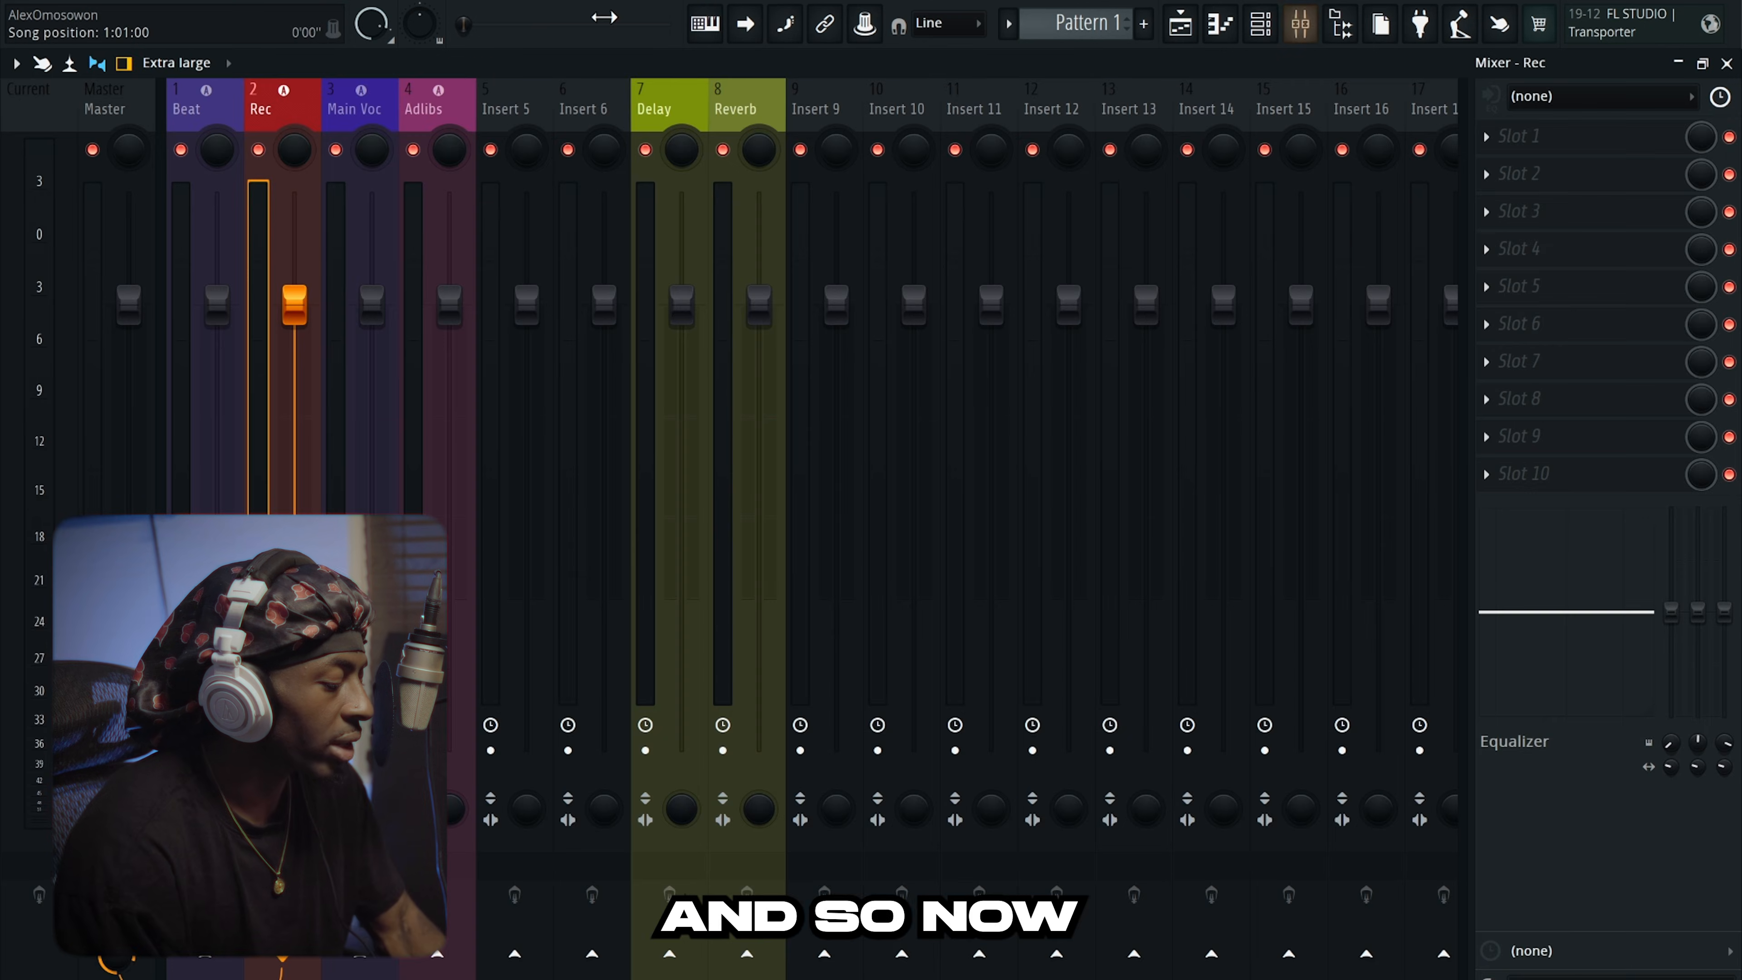
Save the current mixer setup as a template named 'Recoring temp'.
click(109, 2)
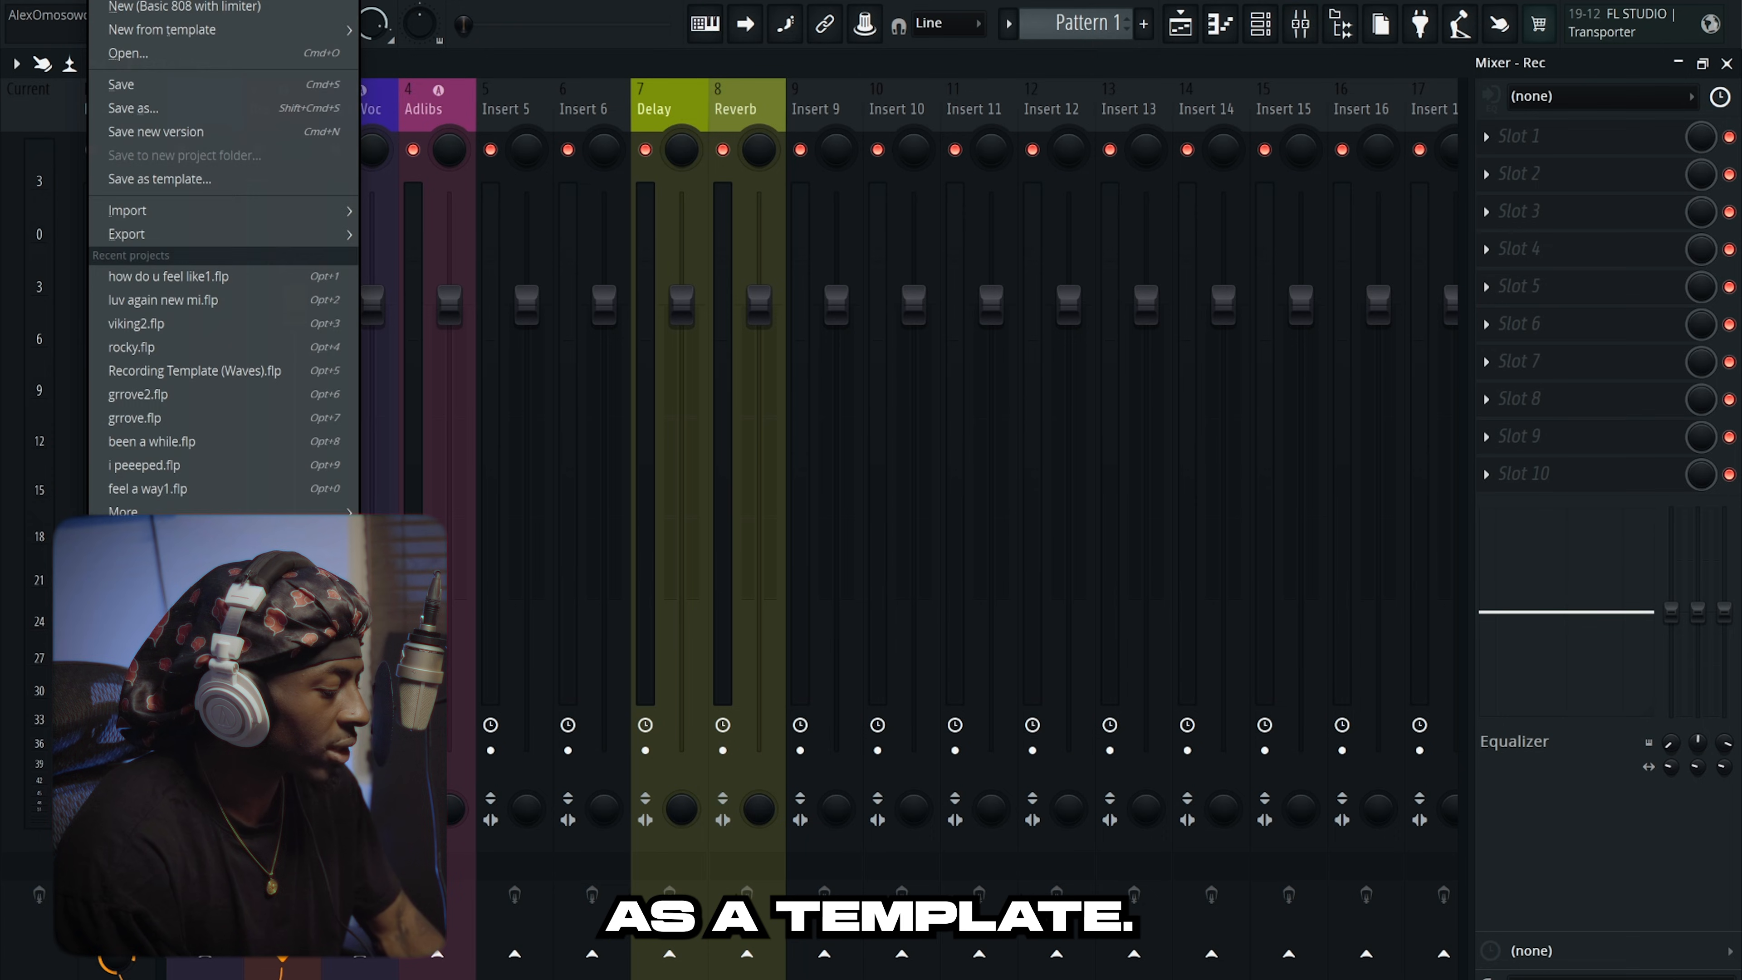
click(187, 179)
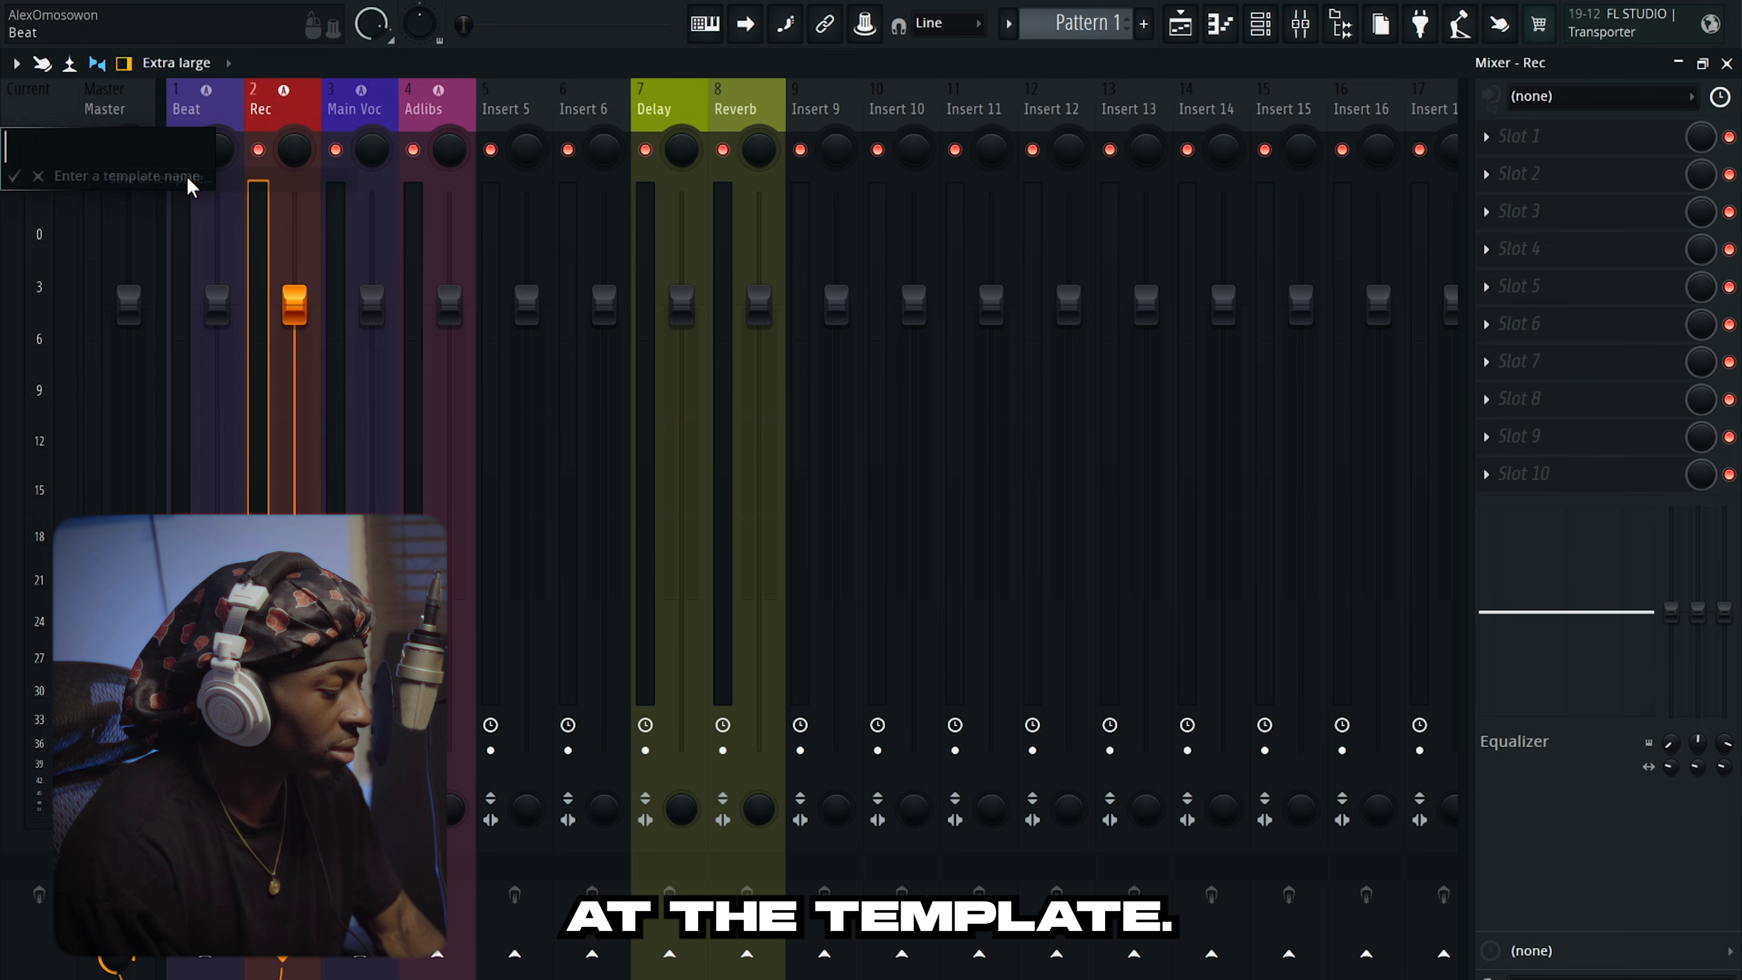
text(Record Twm)
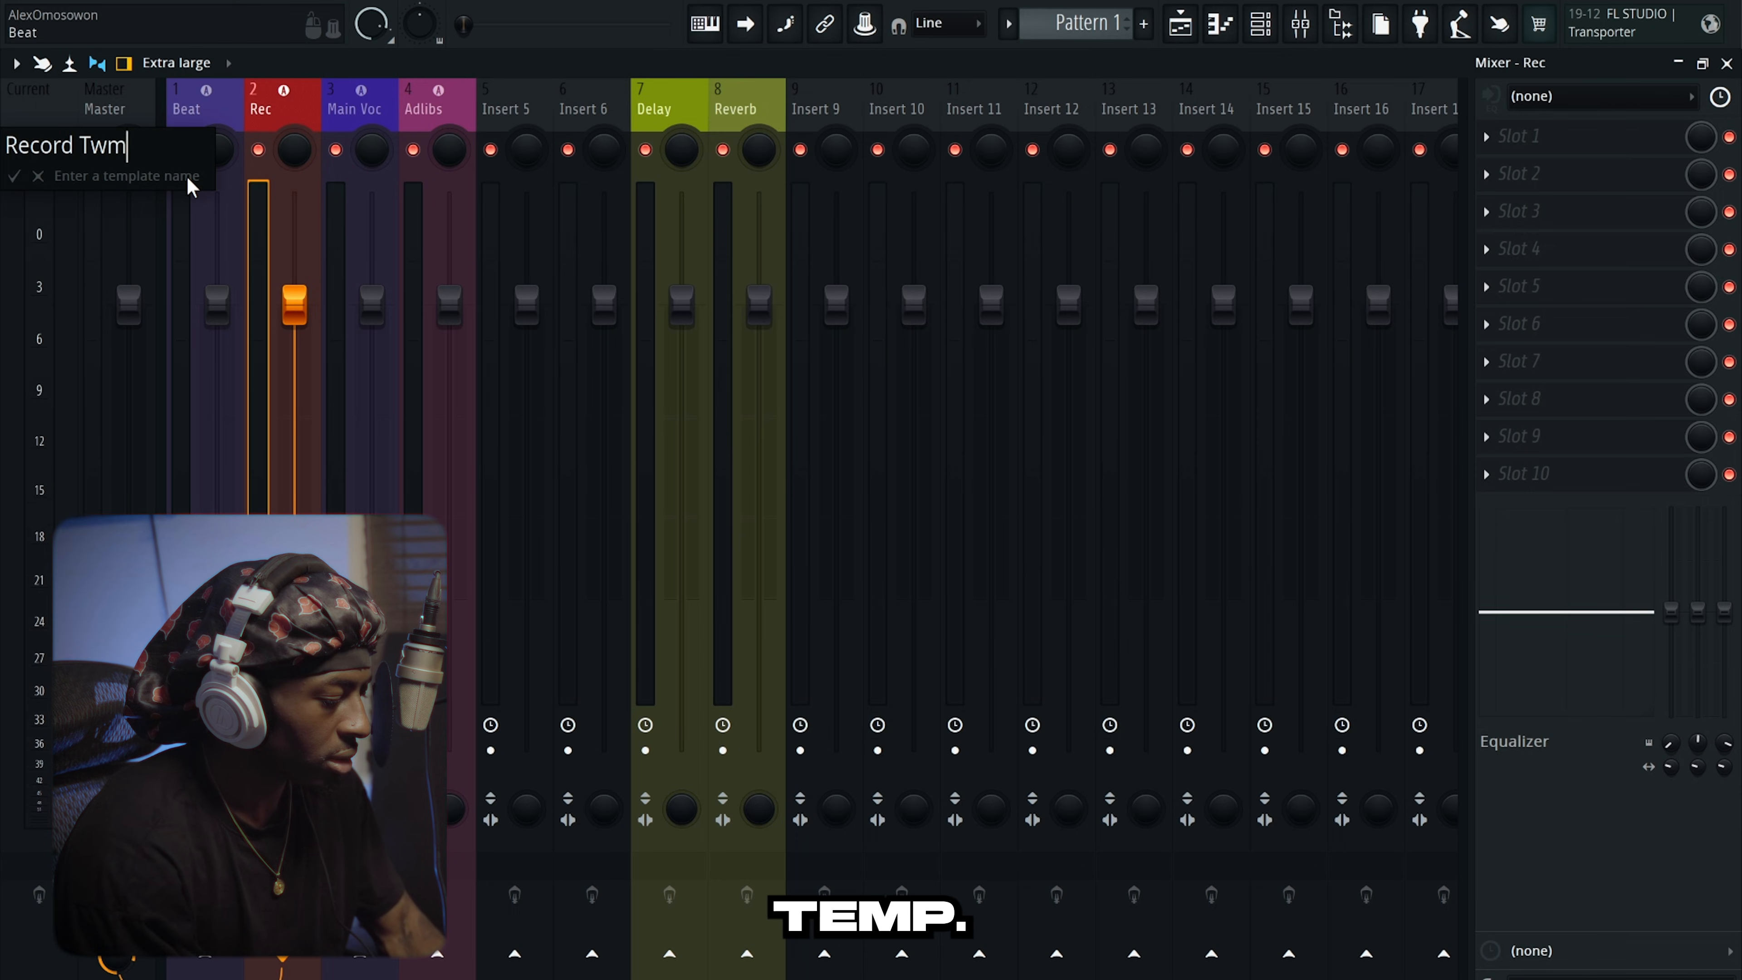
key(BackSpace)
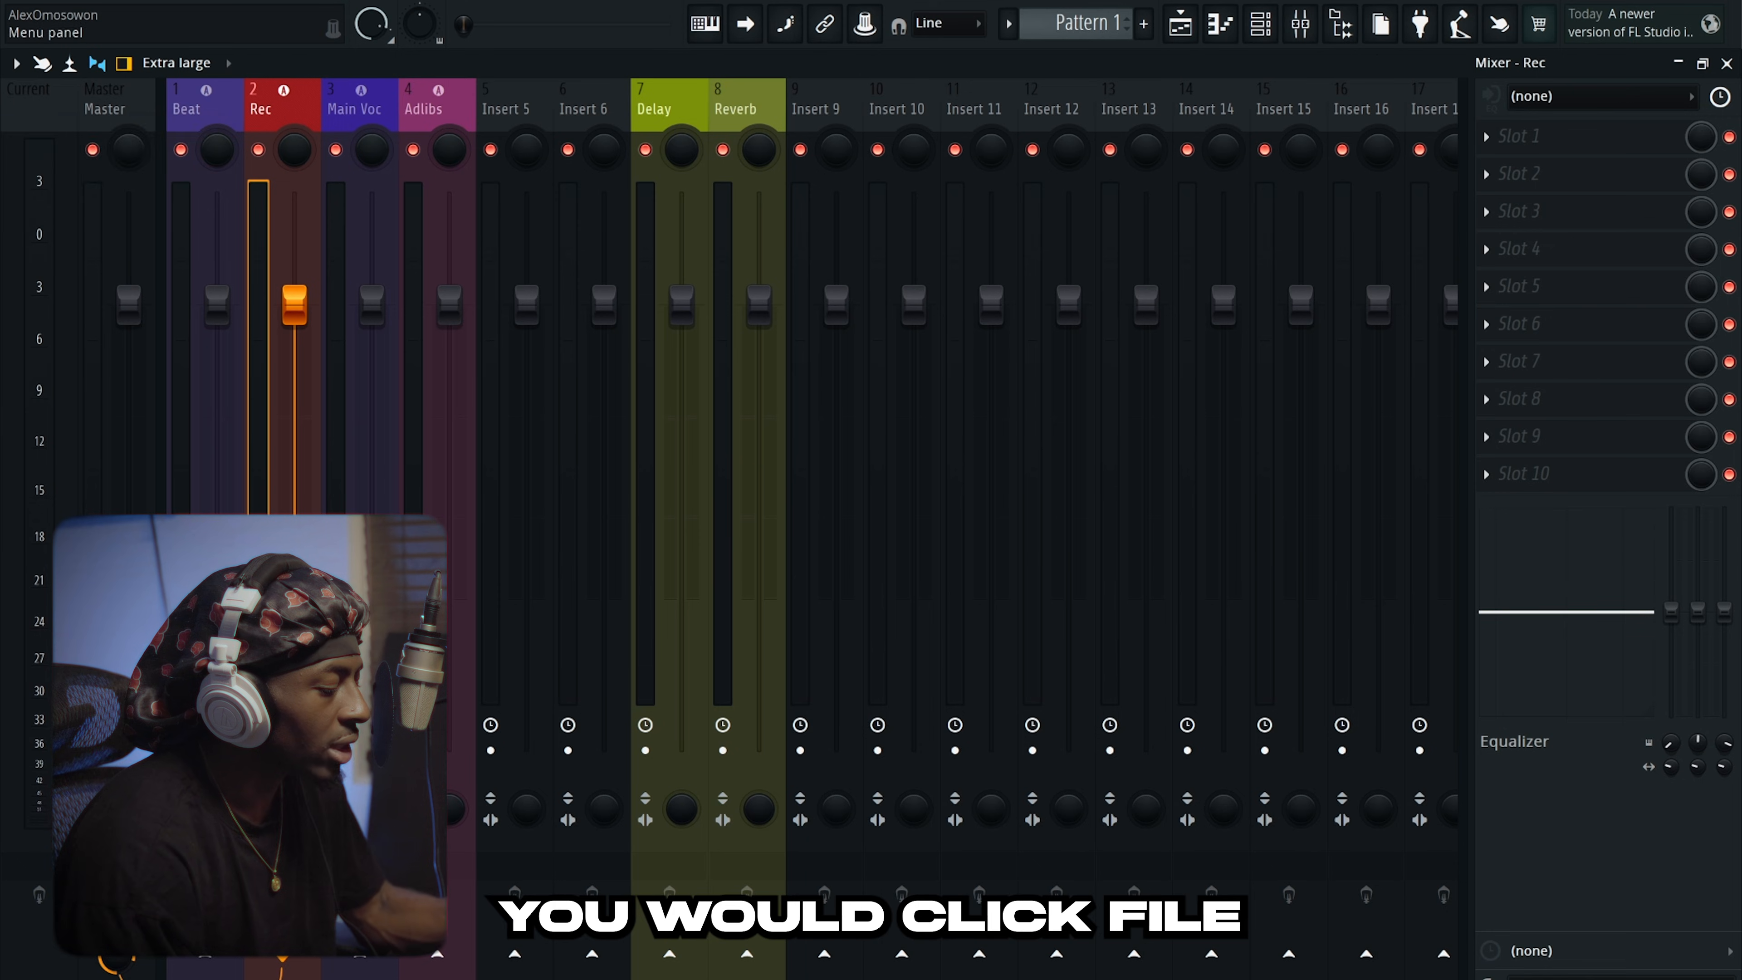
Start a new project from the Recoring temp template.
click(104, 2)
mouse_move(137, 38)
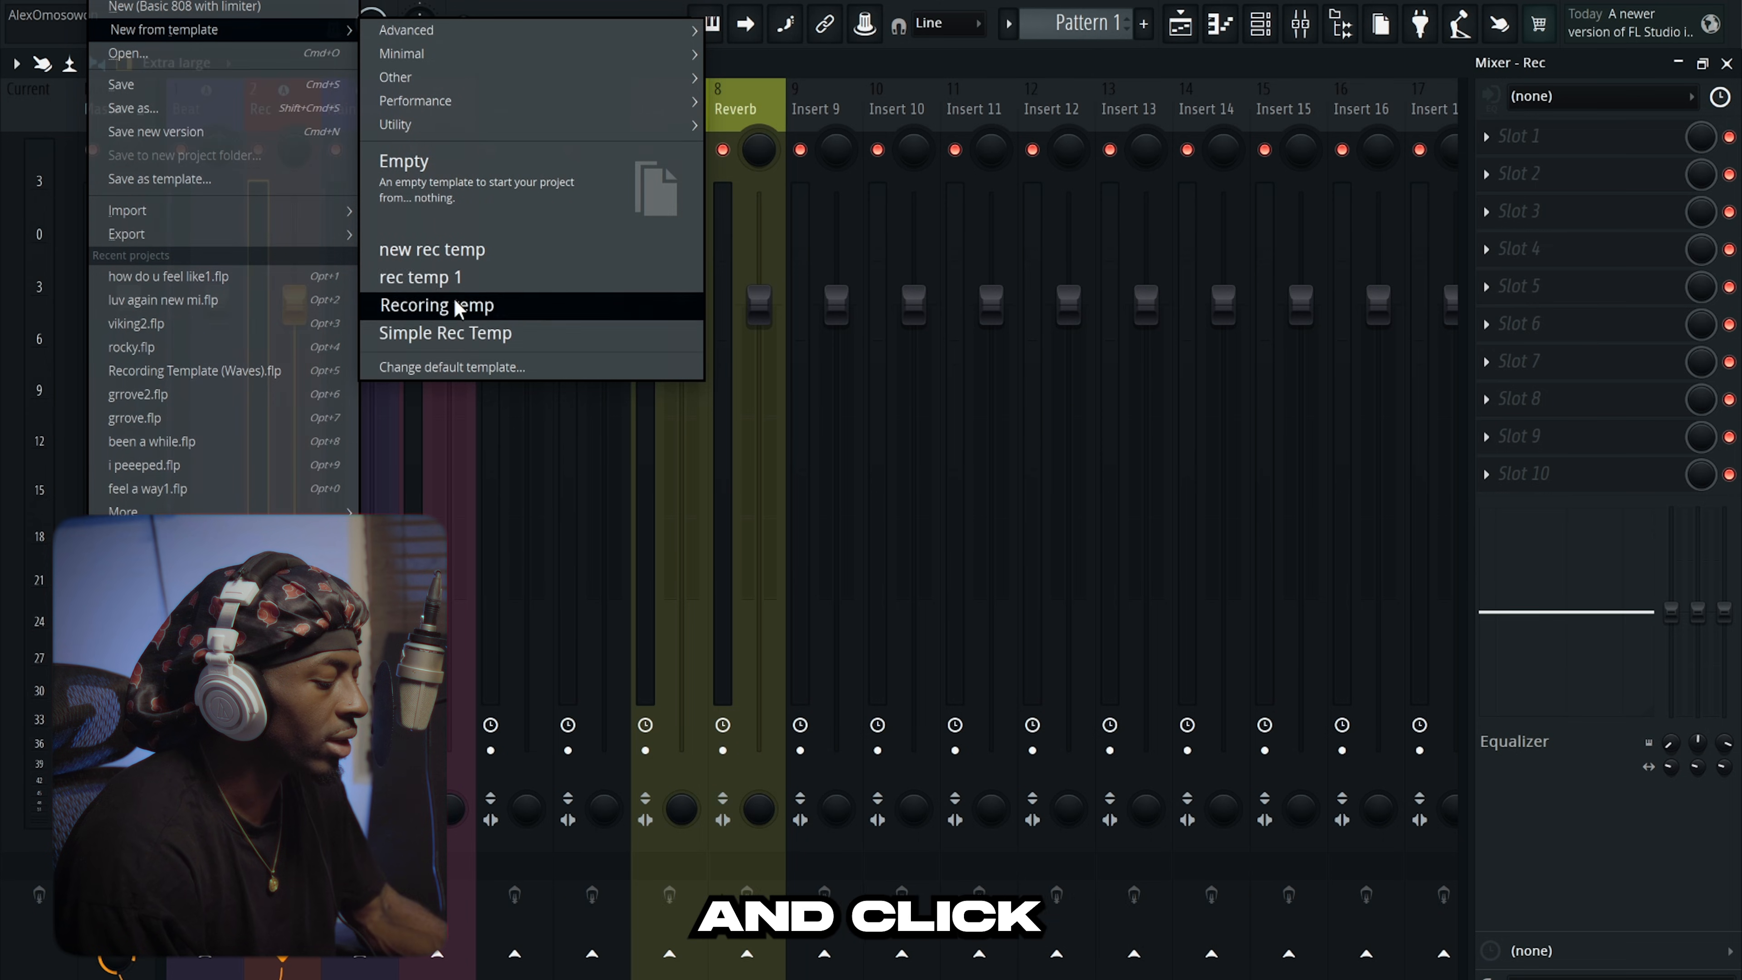
click(530, 288)
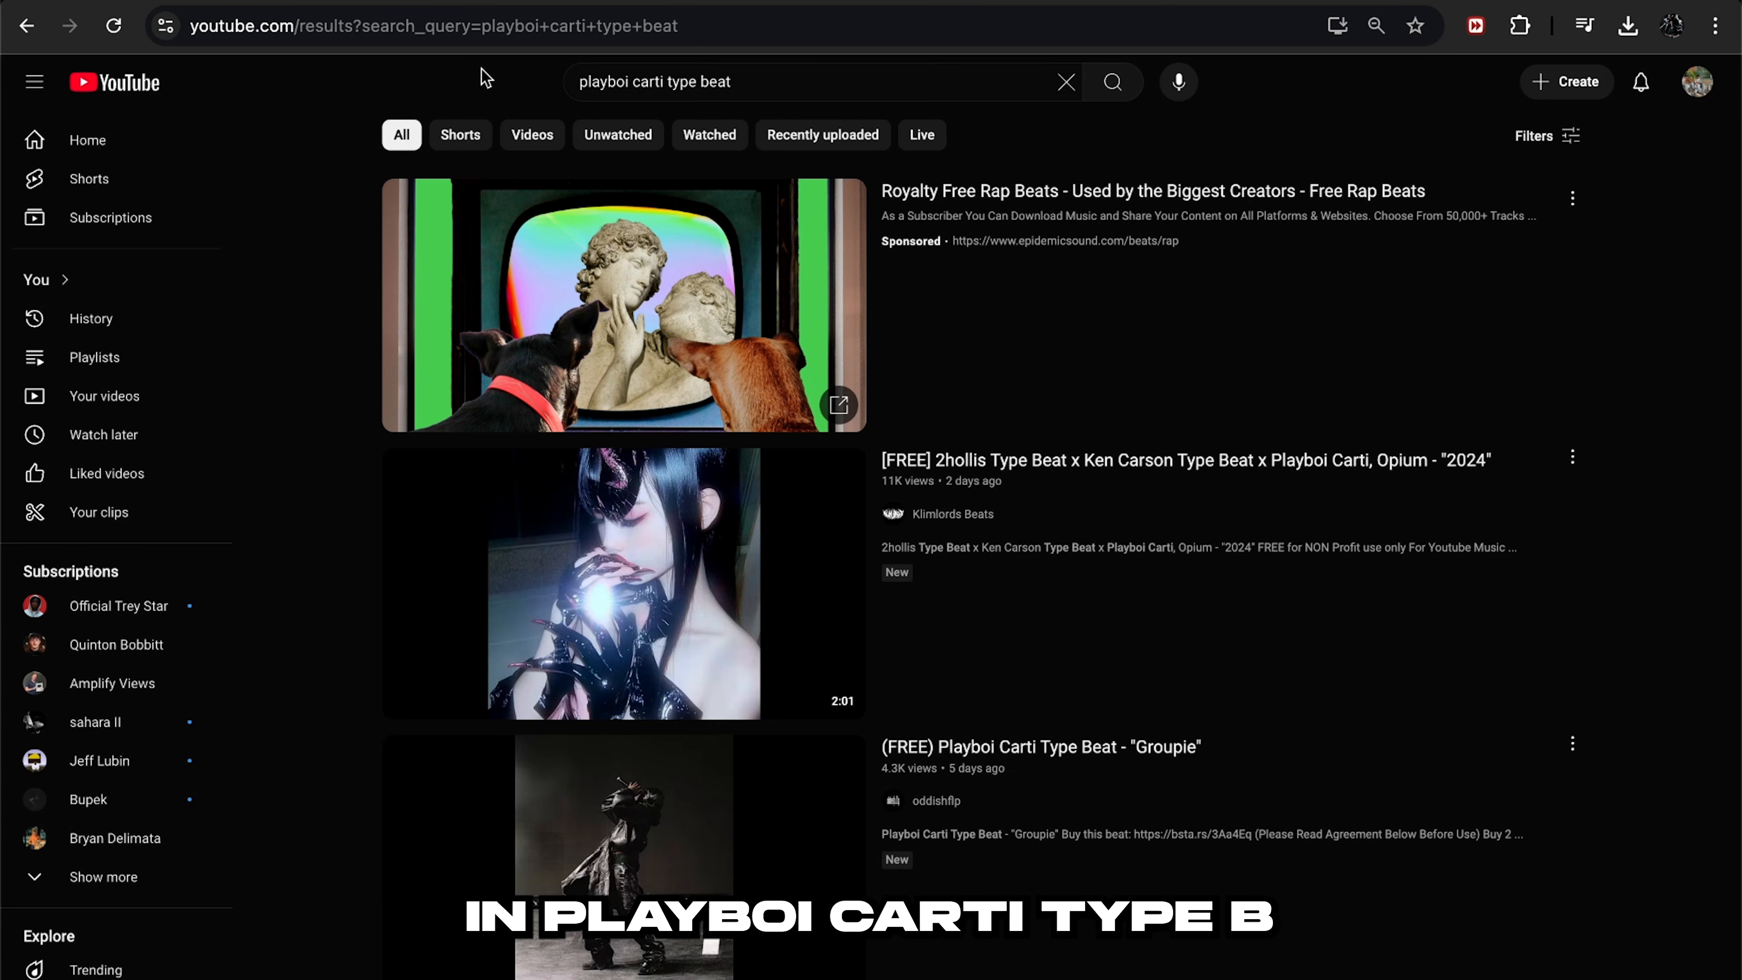
Play and pause the CLOSURE beat, then scroll to its description showing 121 bpm, C-Sharp-Minor.
scroll(483, 72, down, 5)
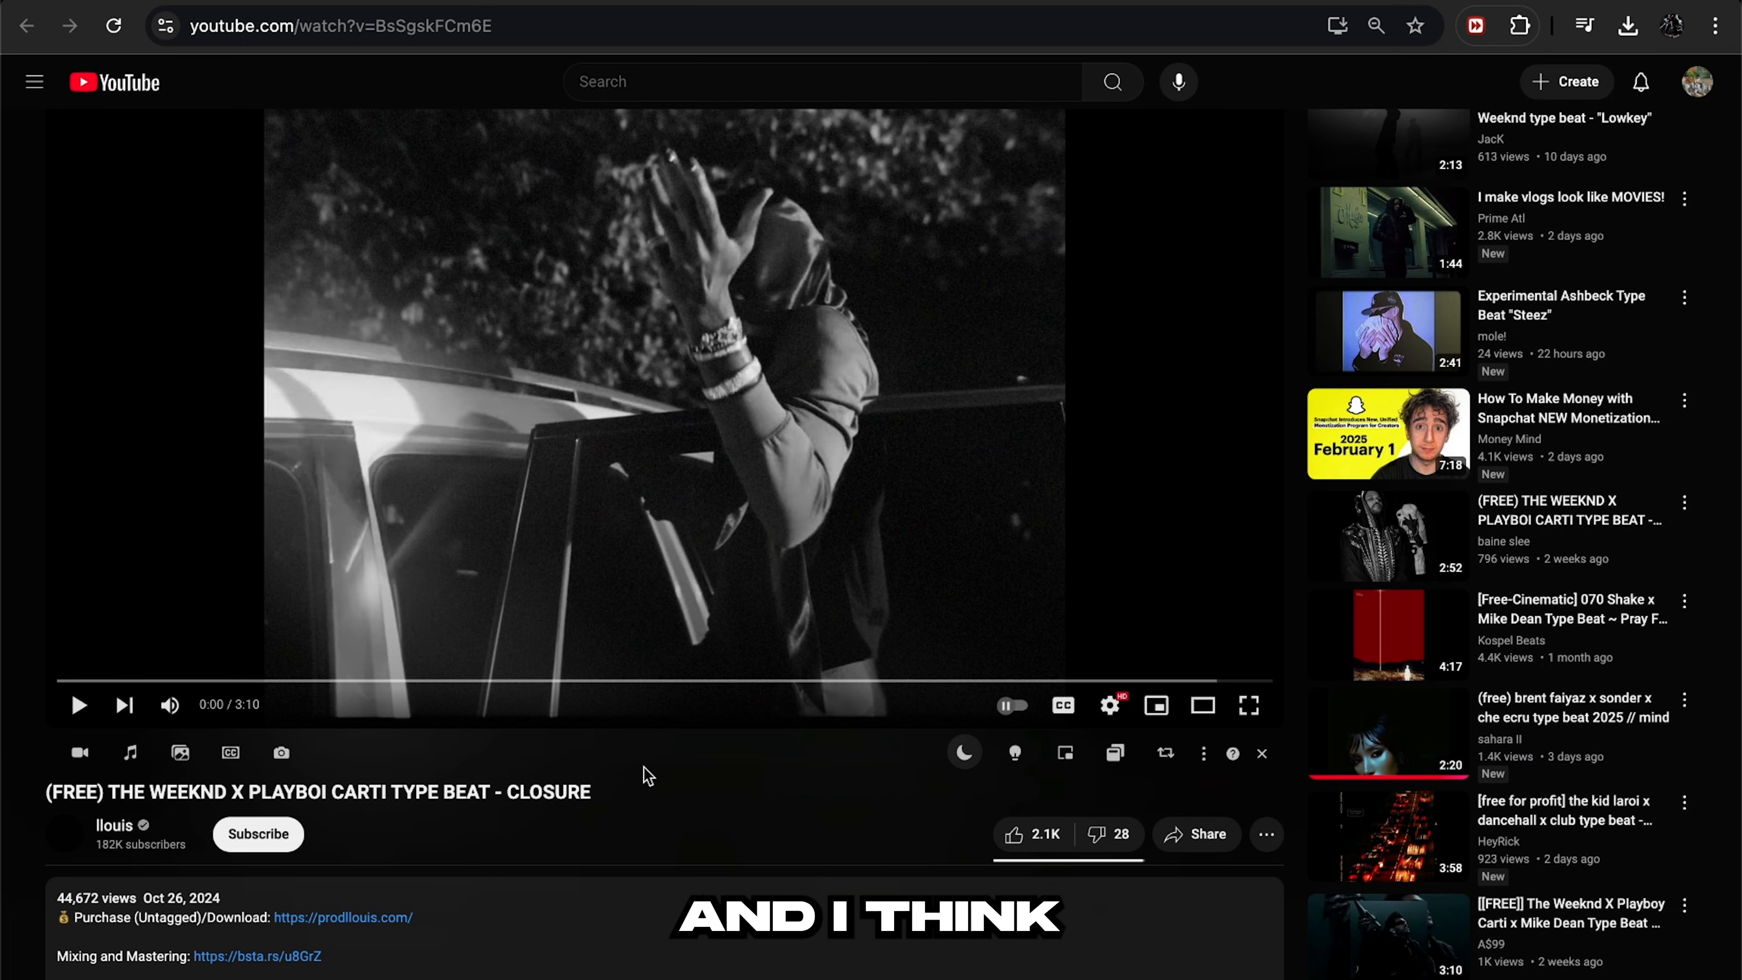
scroll(648, 776, up, 1)
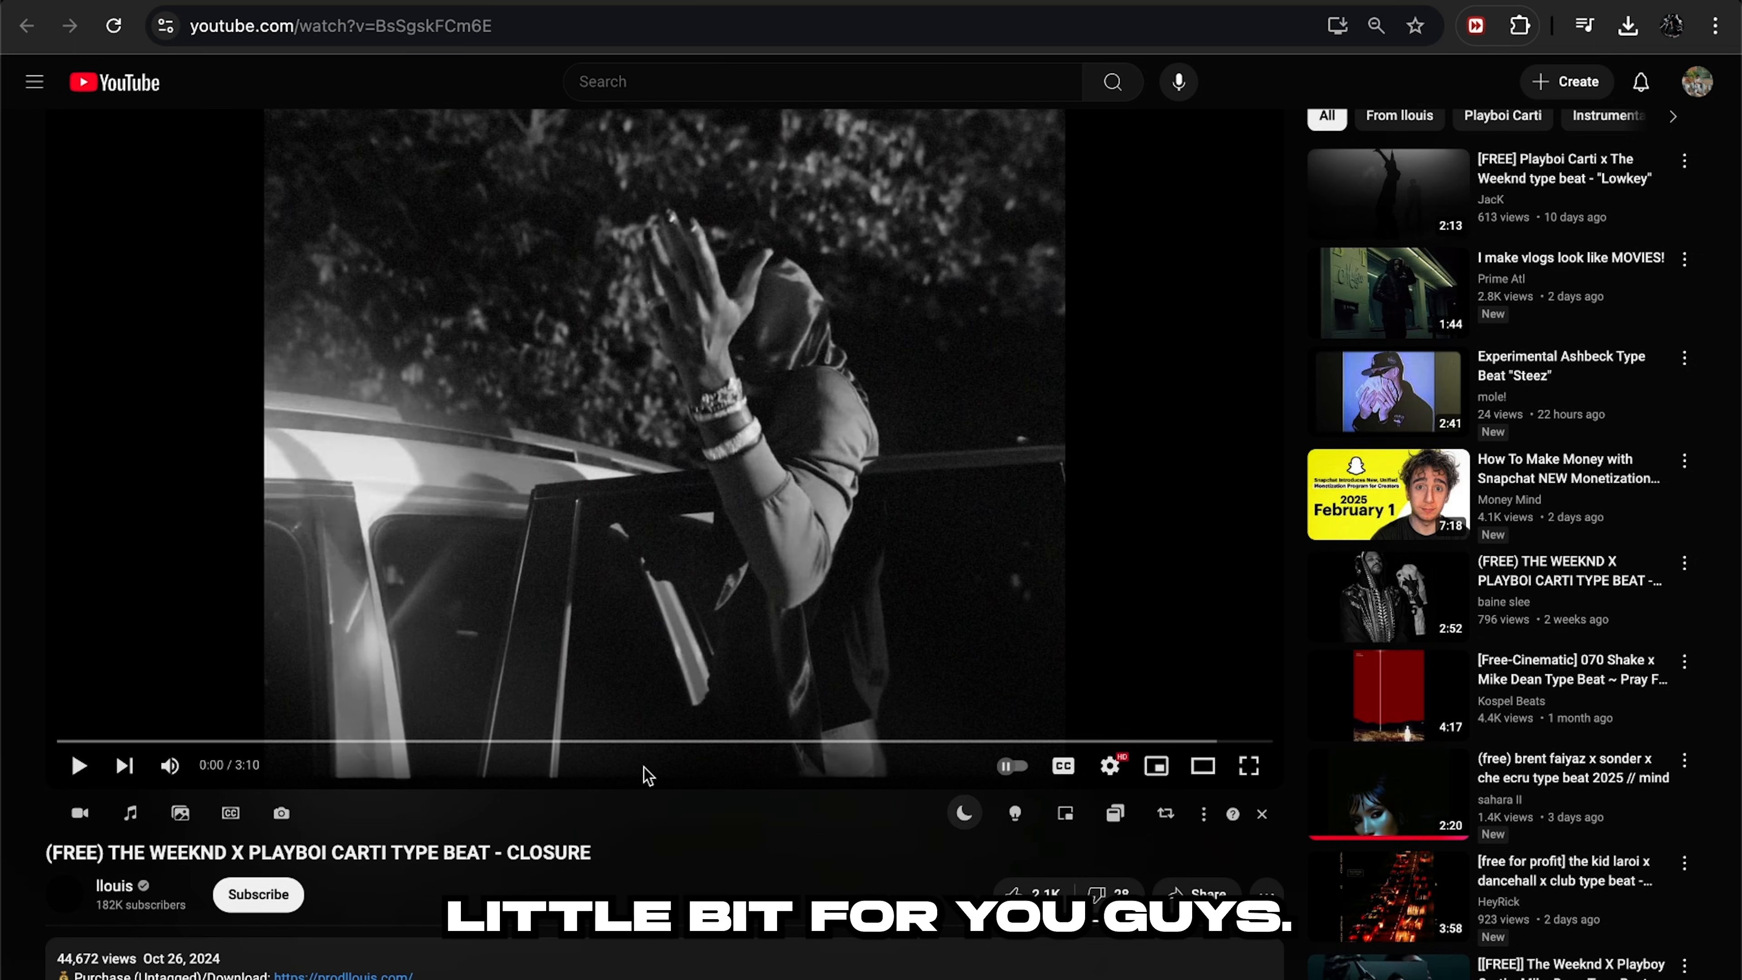
key(space)
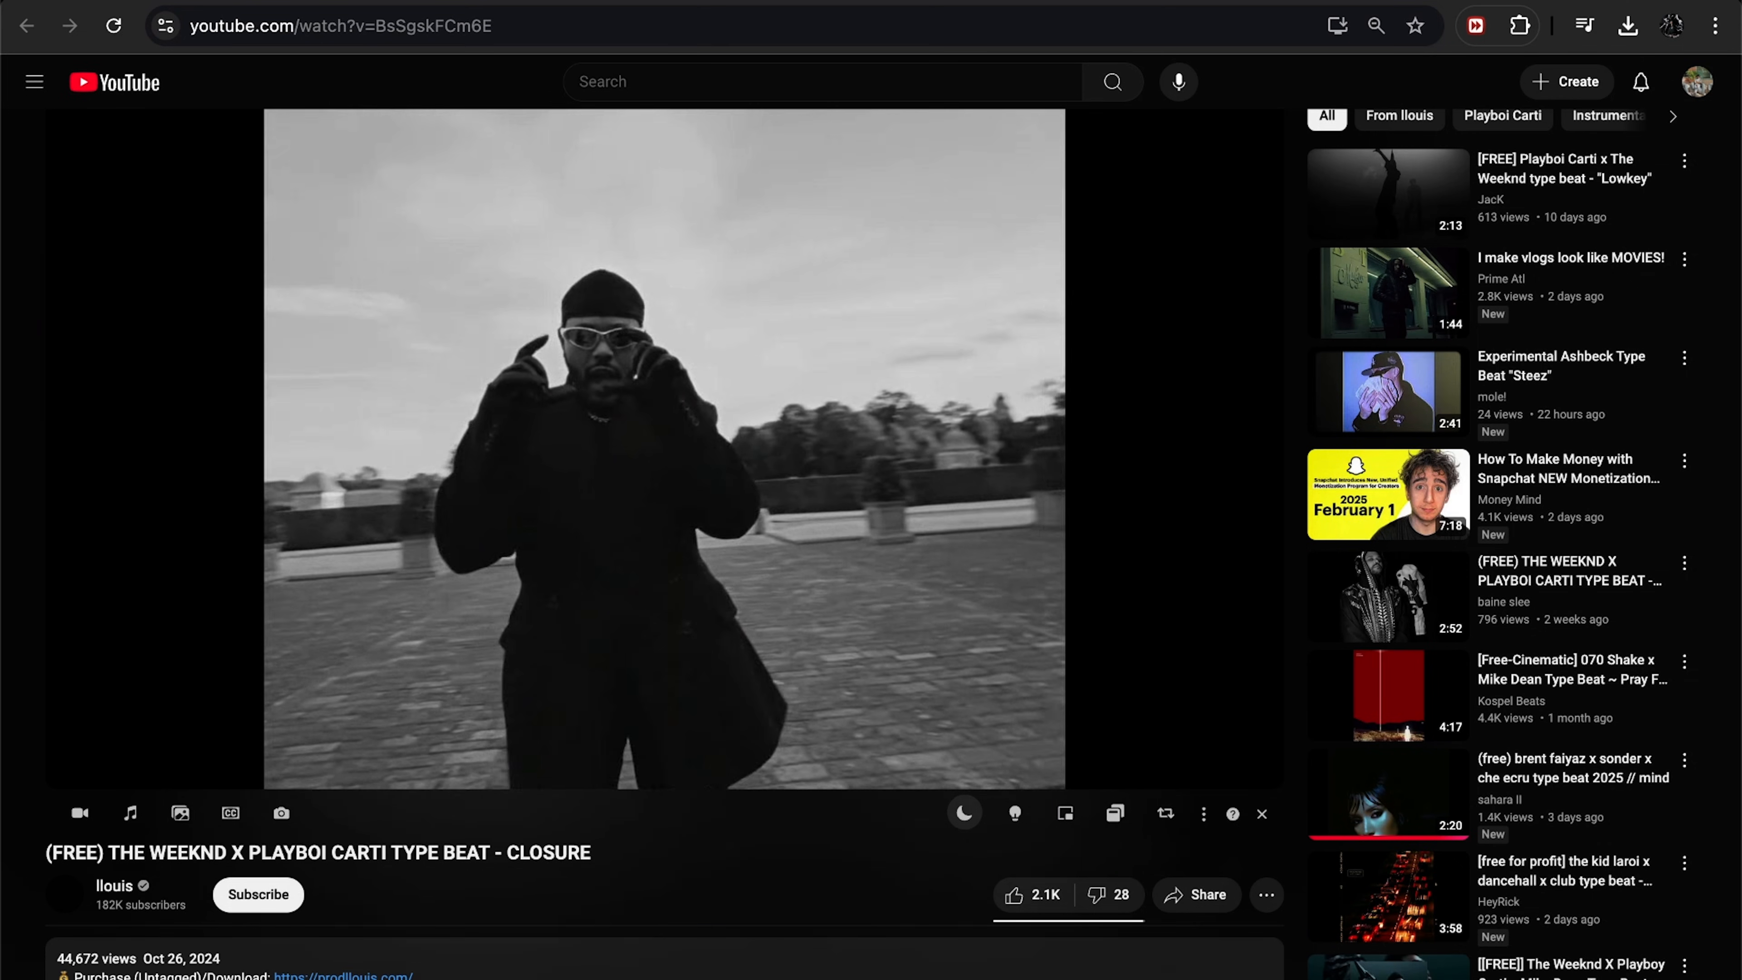
click(532, 762)
scroll(533, 762, down, 5)
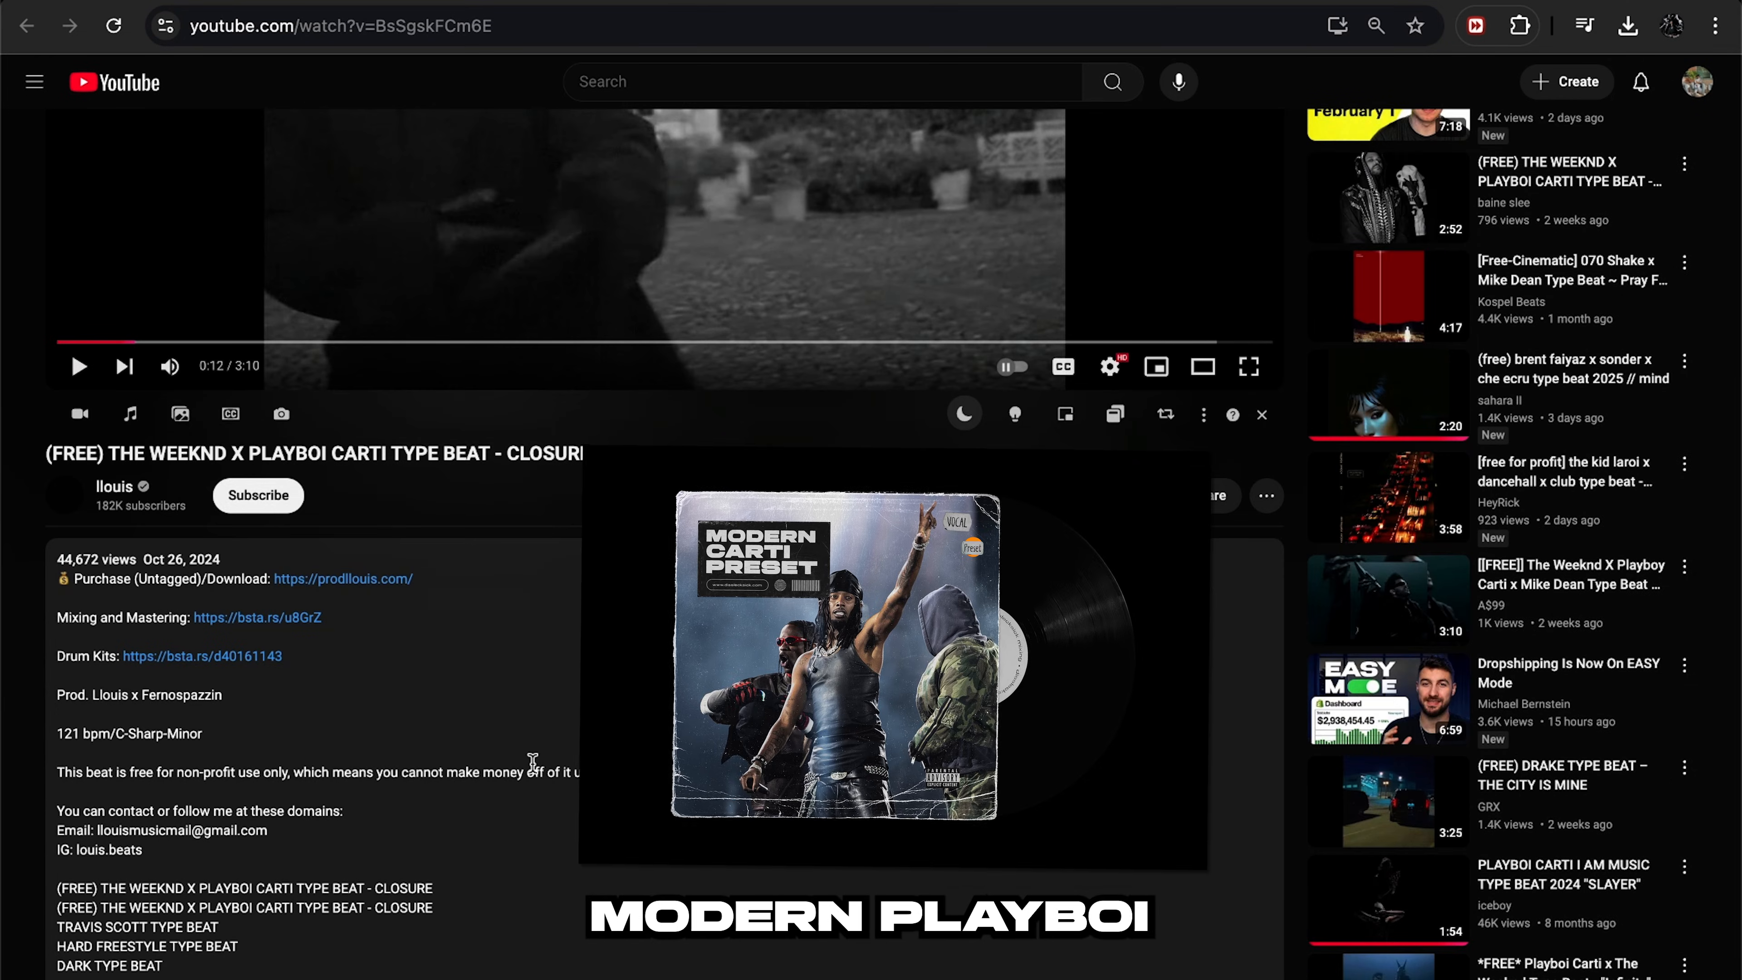
scroll(278, 608, down, 2)
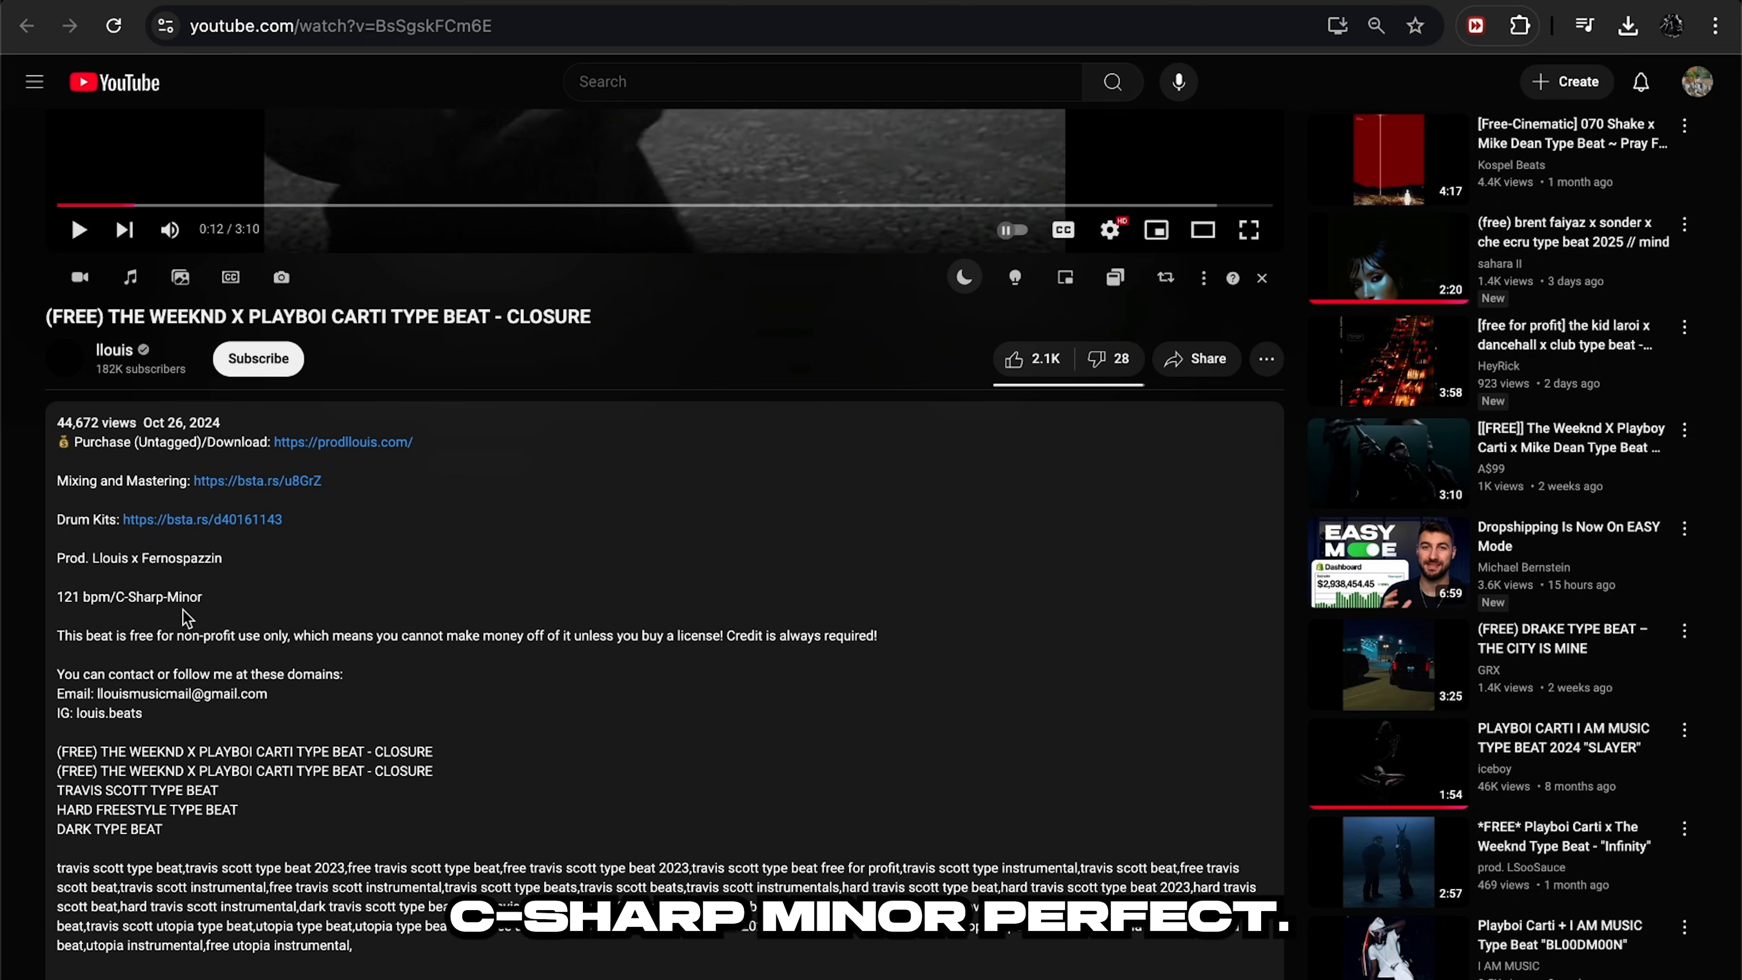
Download the CLOSURE beat as MP3, drop it on the Beat track, and set the tempo to 121 BPM.
click(130, 277)
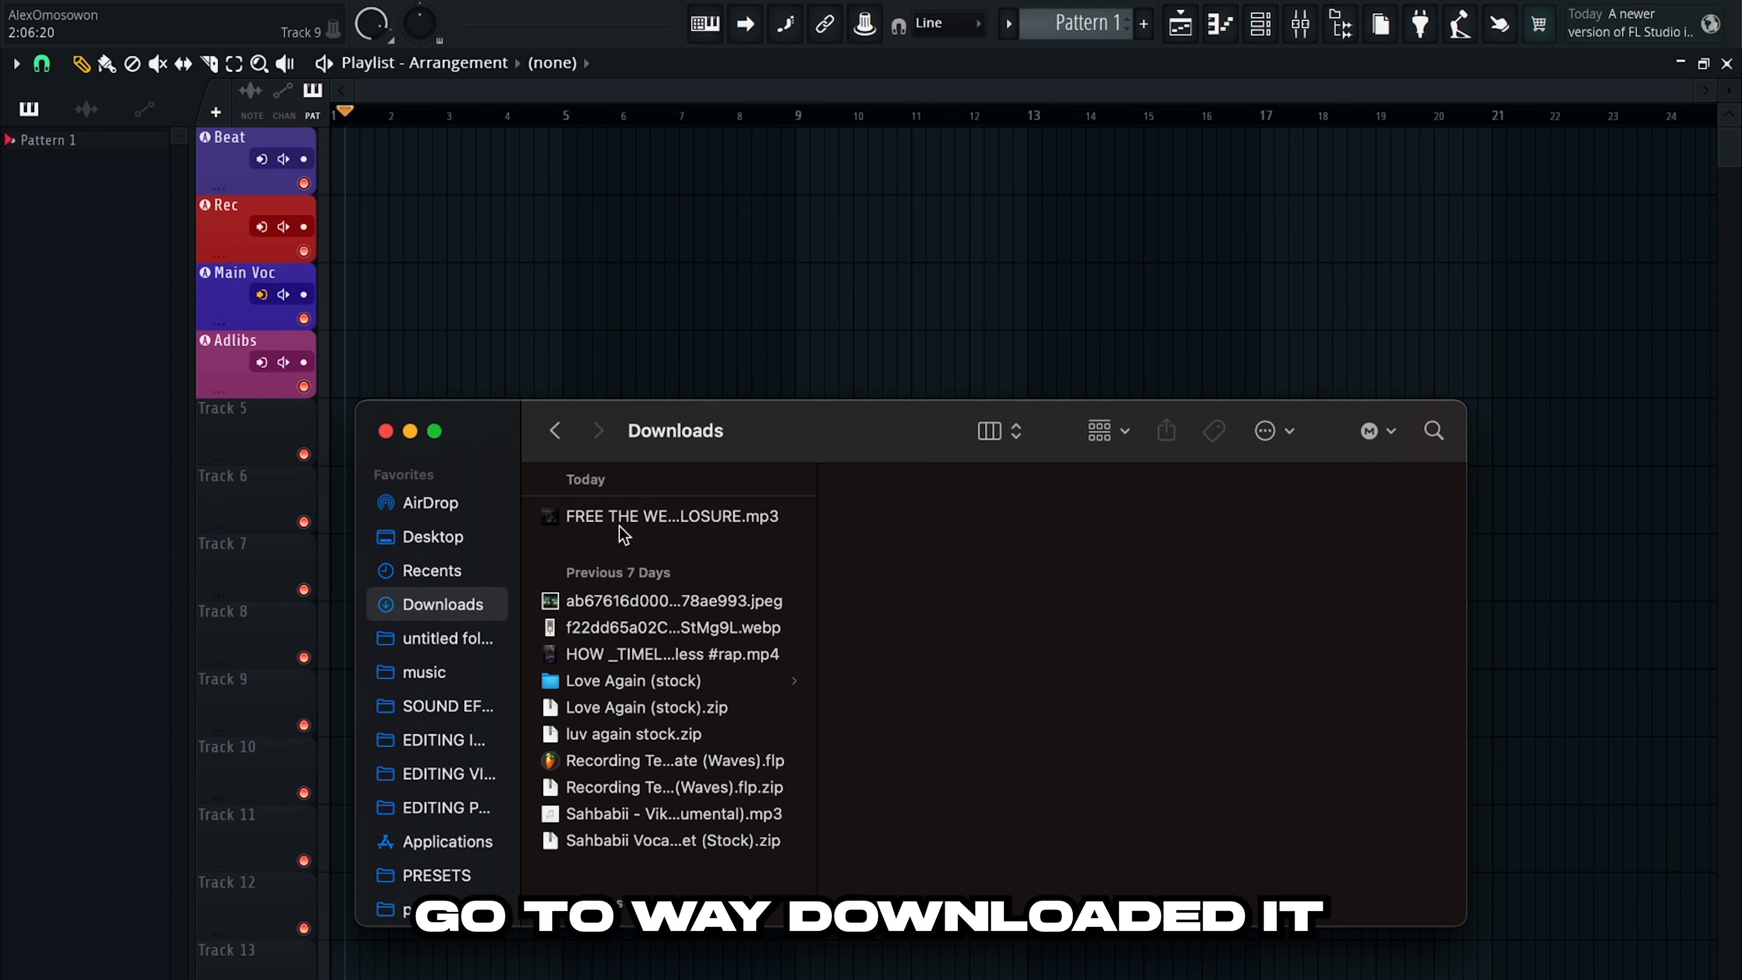
drag(623, 534, 439, 168)
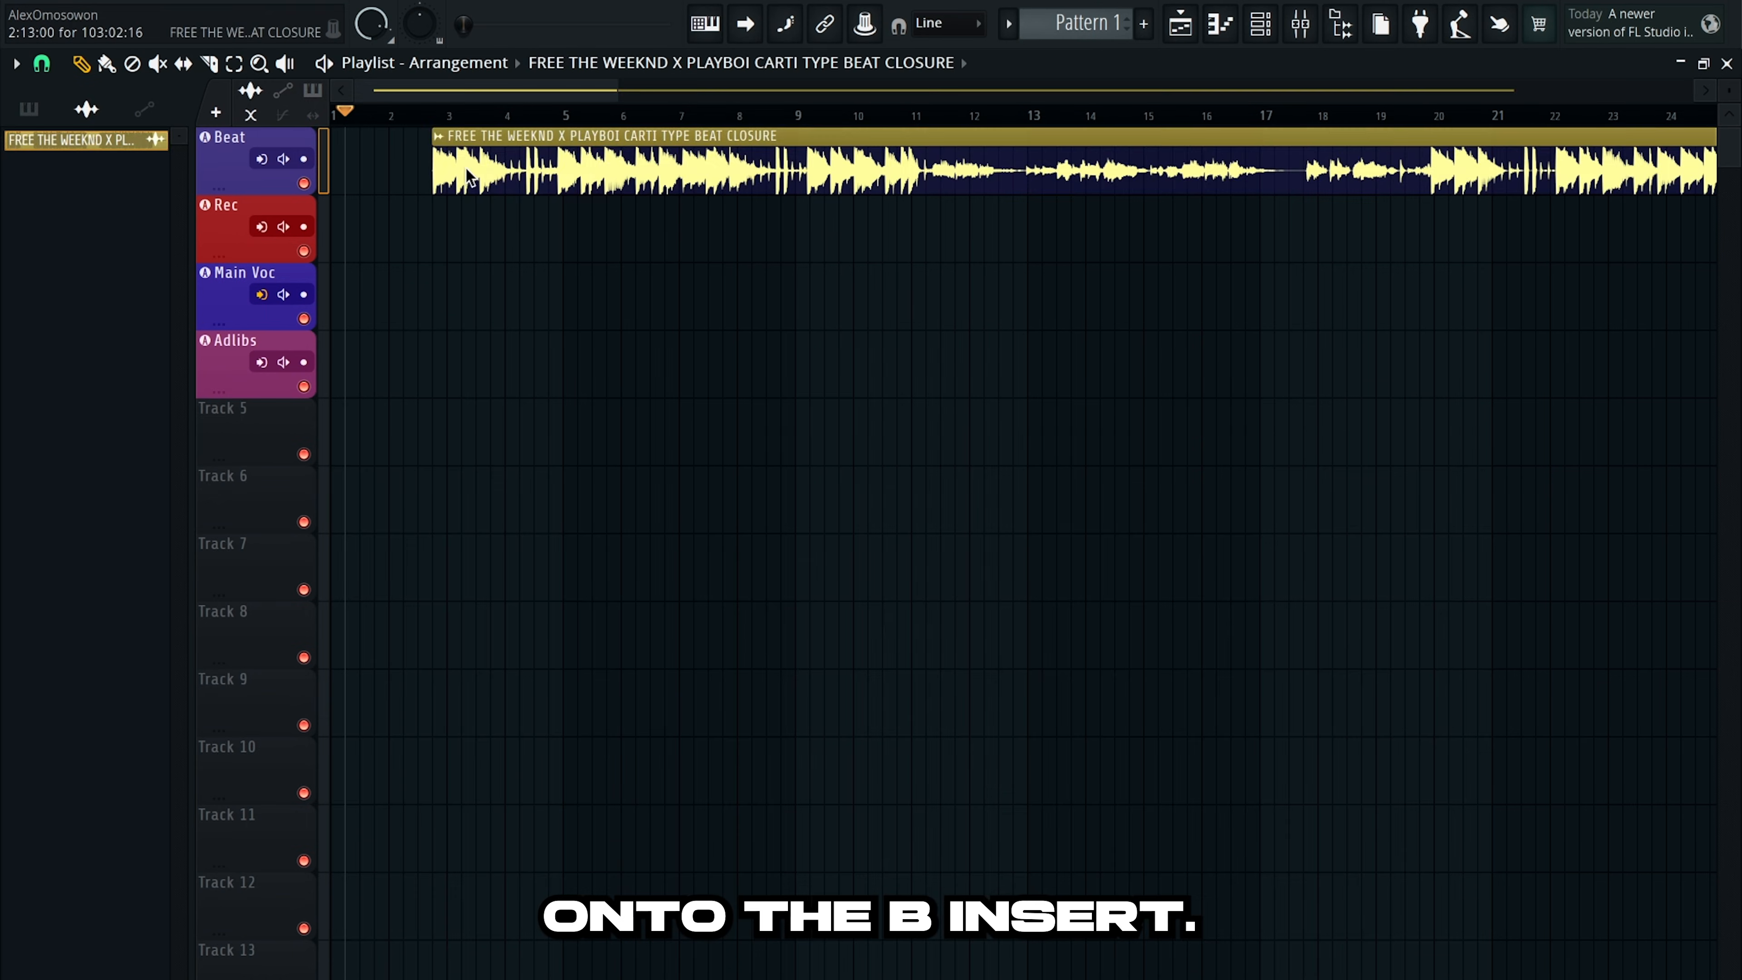
key(Escape)
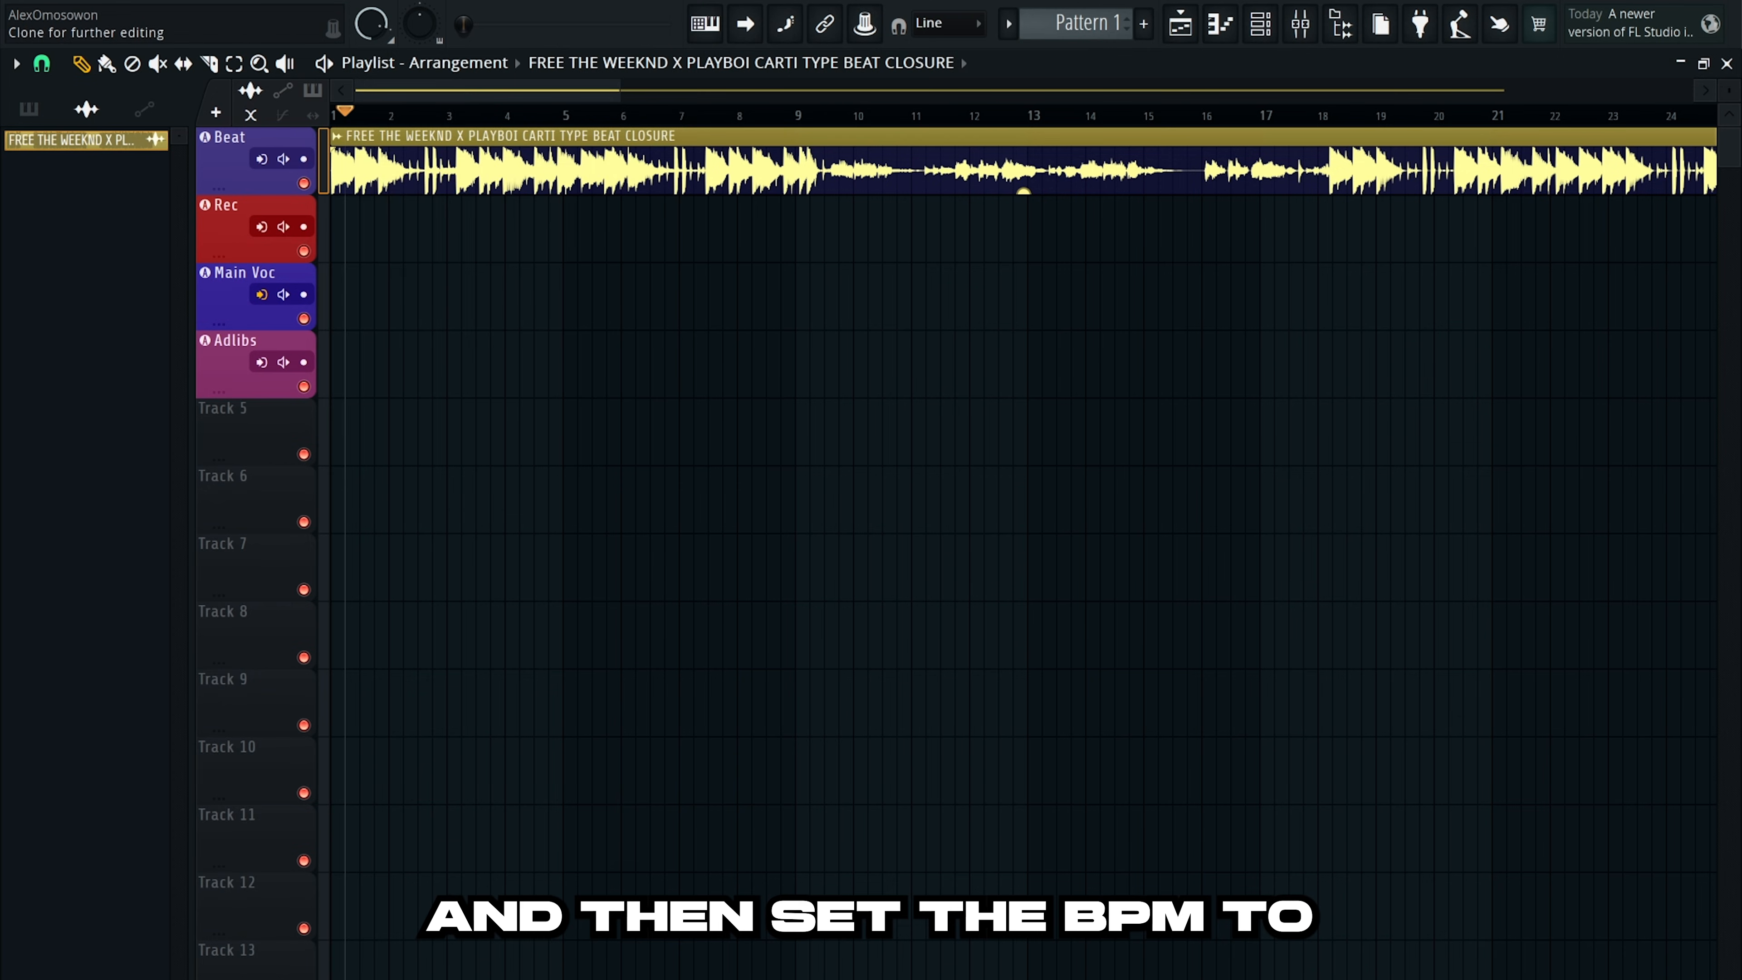
scroll(604, 4, down, 3)
scroll(603, 4, down, 6)
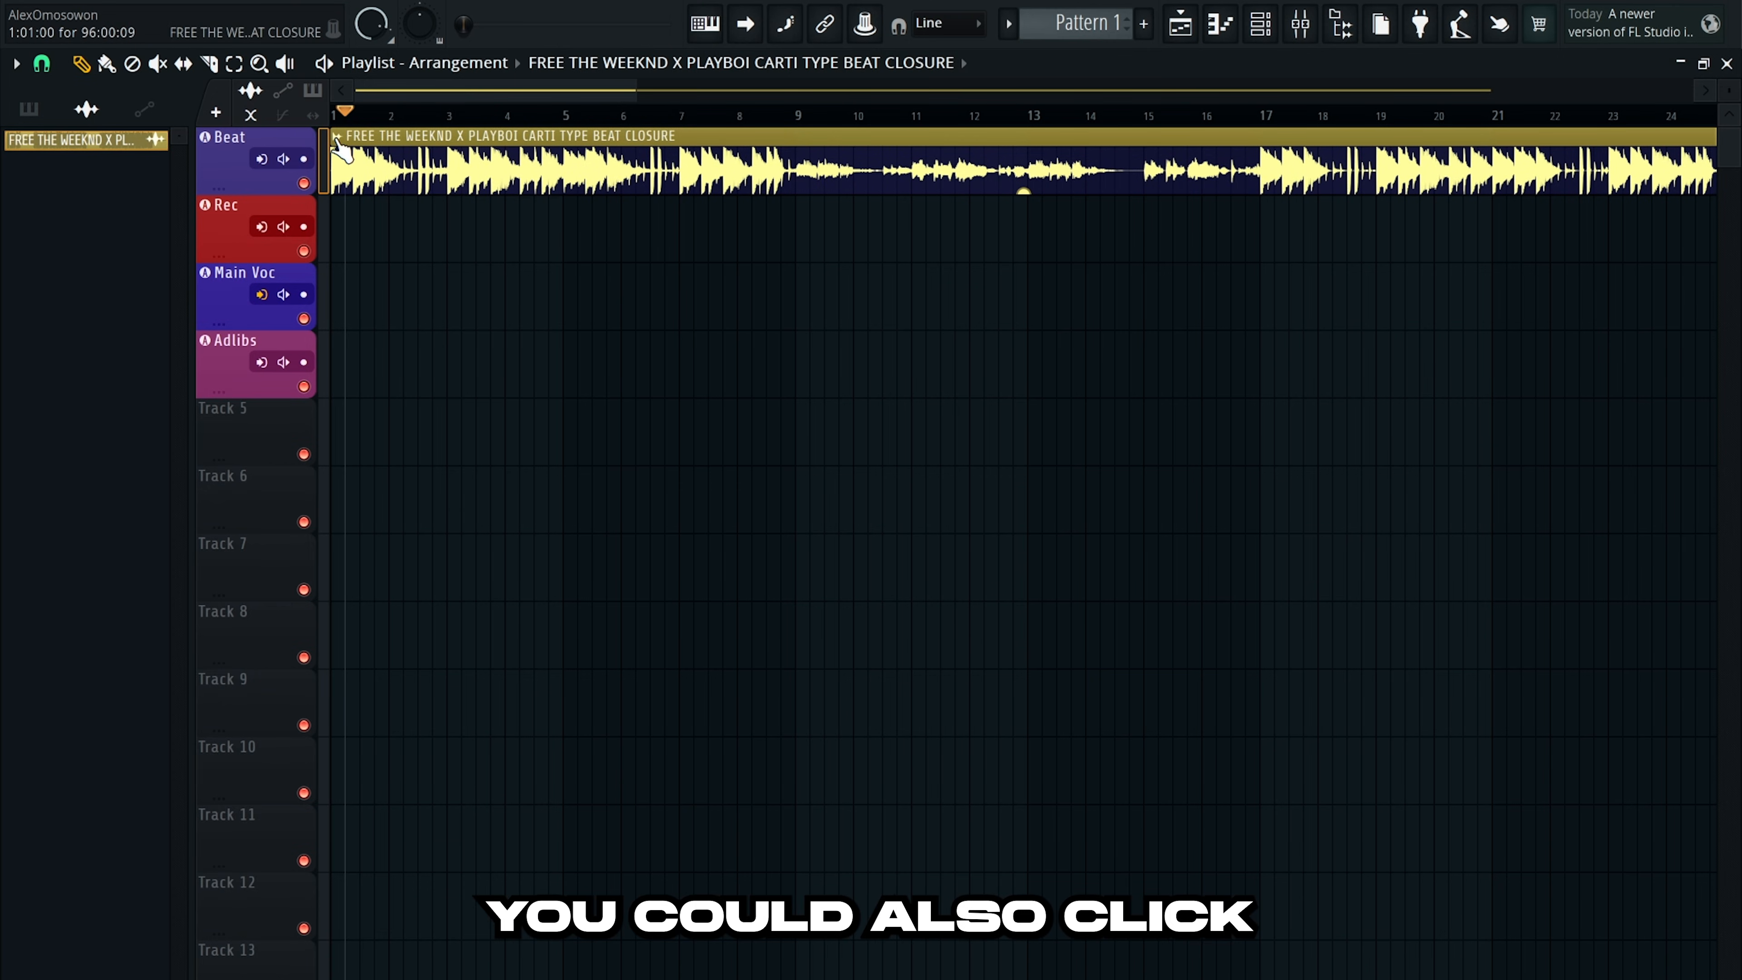
Run Detect tempo on the CLOSURE clip using the 75 to 150 BPM range.
click(337, 137)
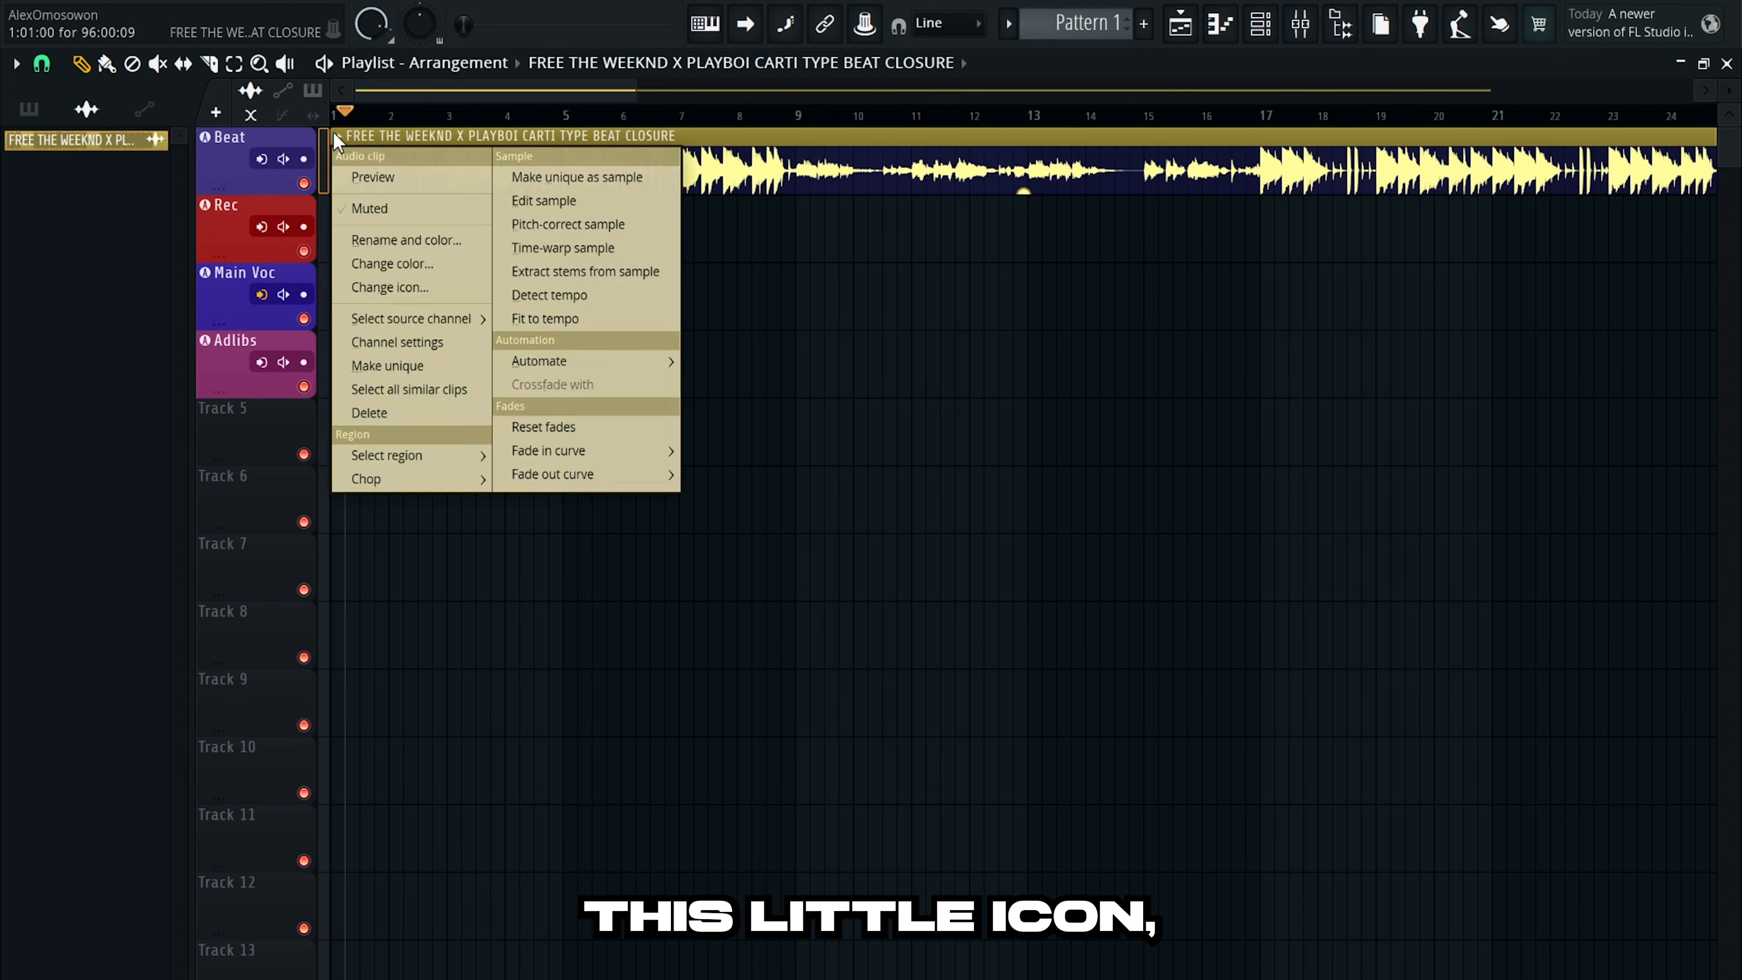
click(585, 294)
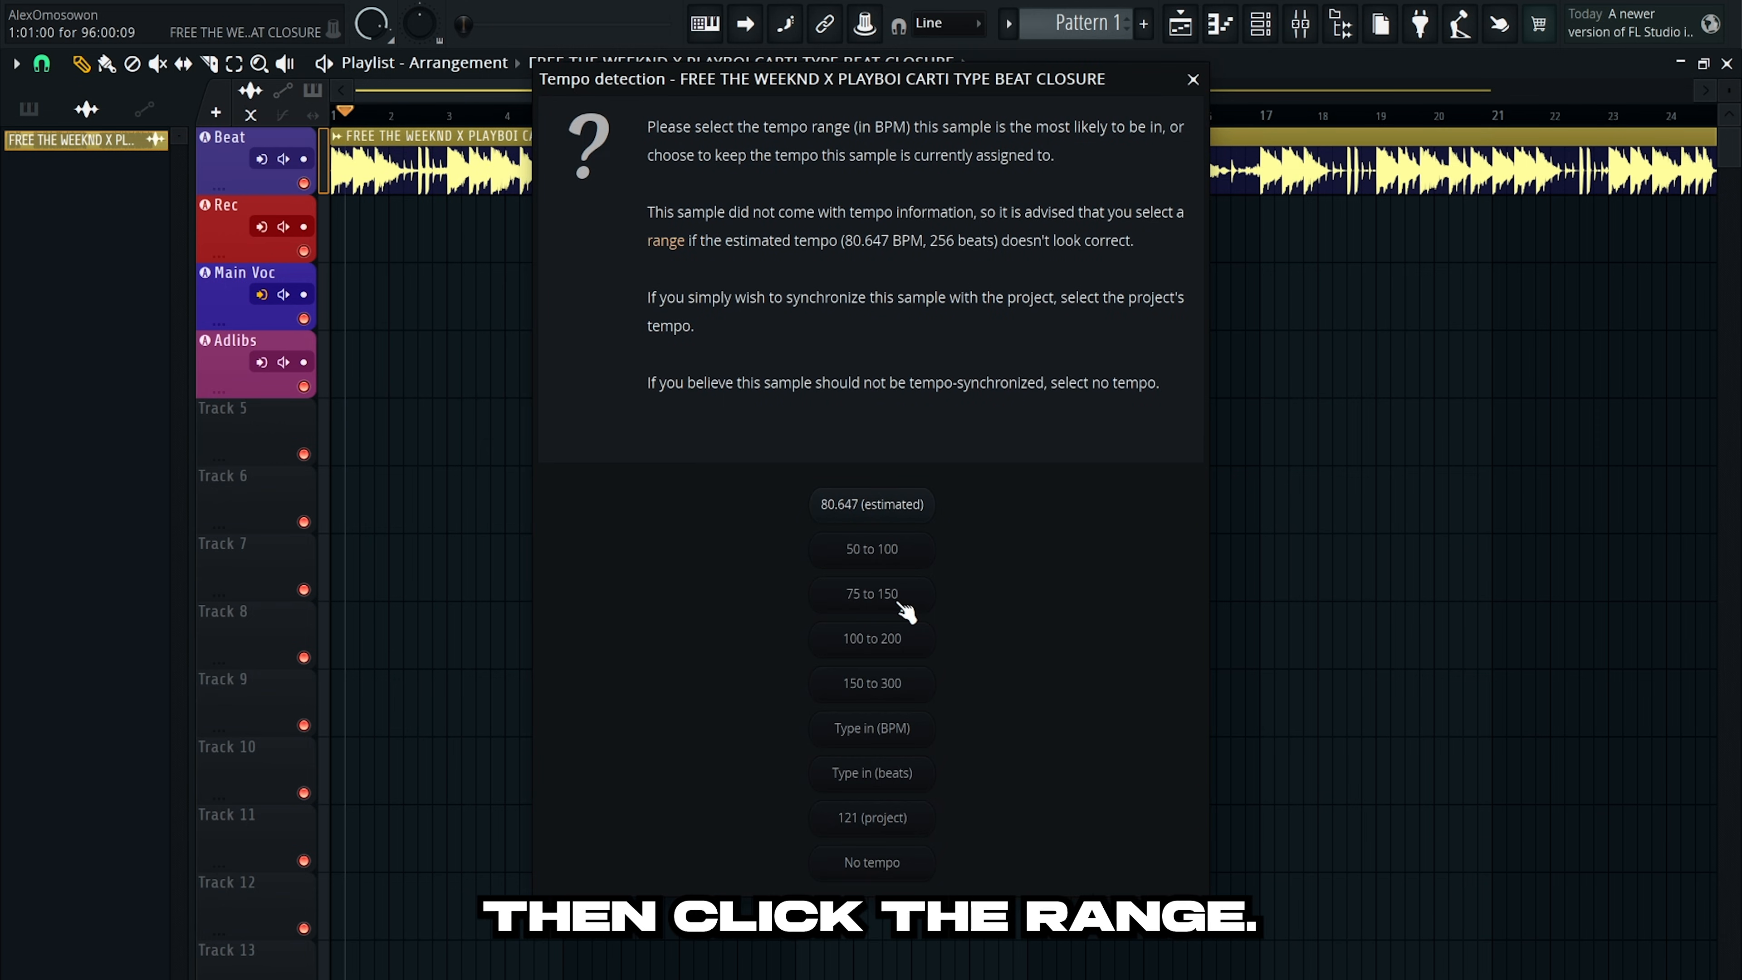
click(892, 596)
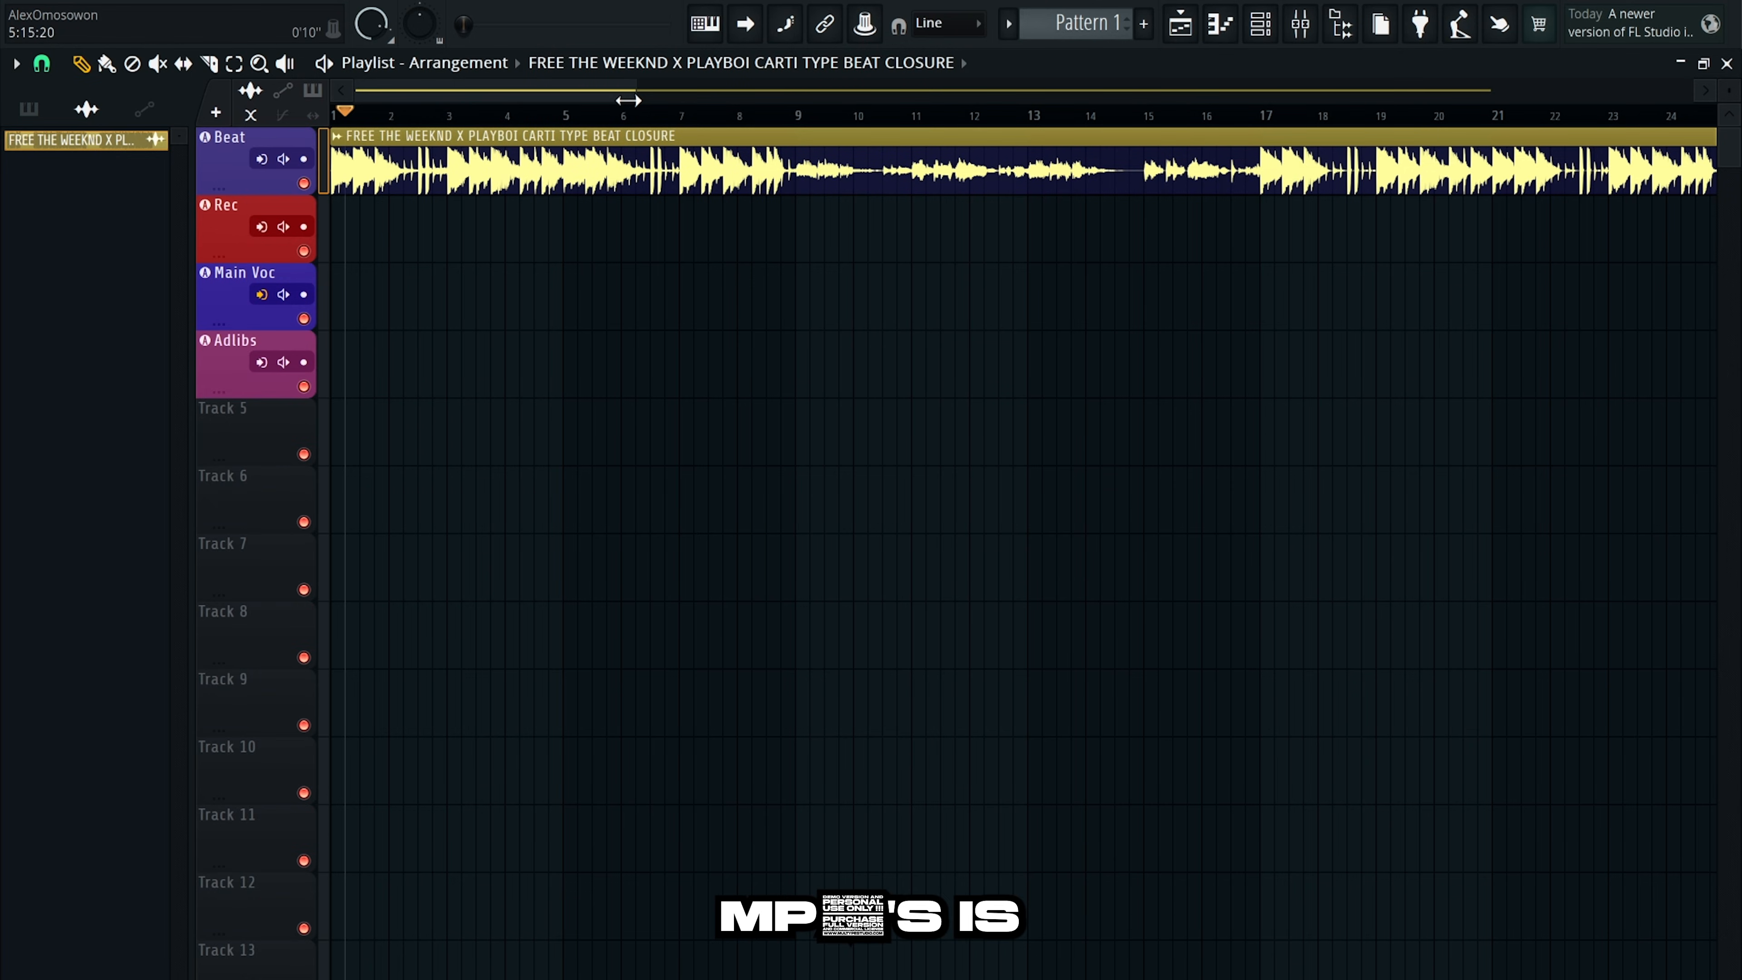
Set the CLOSURE clip's TRIM knob to 100% to cut leading silence, then play to check timing.
drag(629, 101, 272, 135)
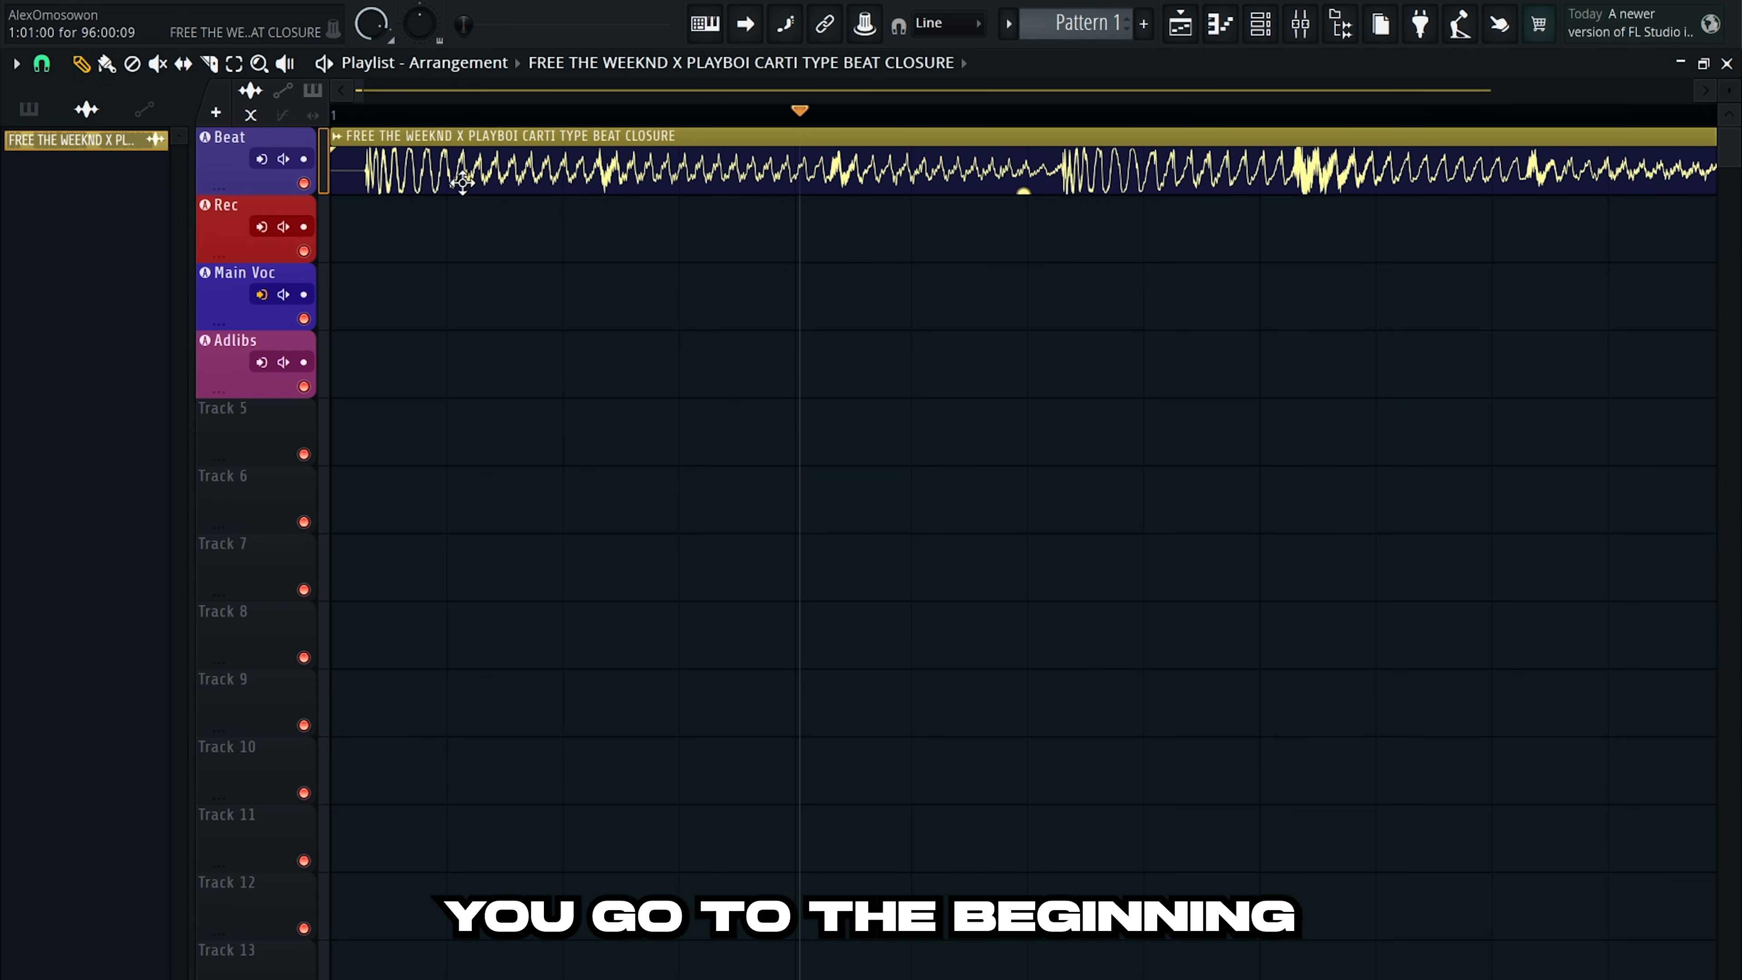
drag(464, 184, 436, 180)
key(p)
key(ctrl+z)
double_click(439, 180)
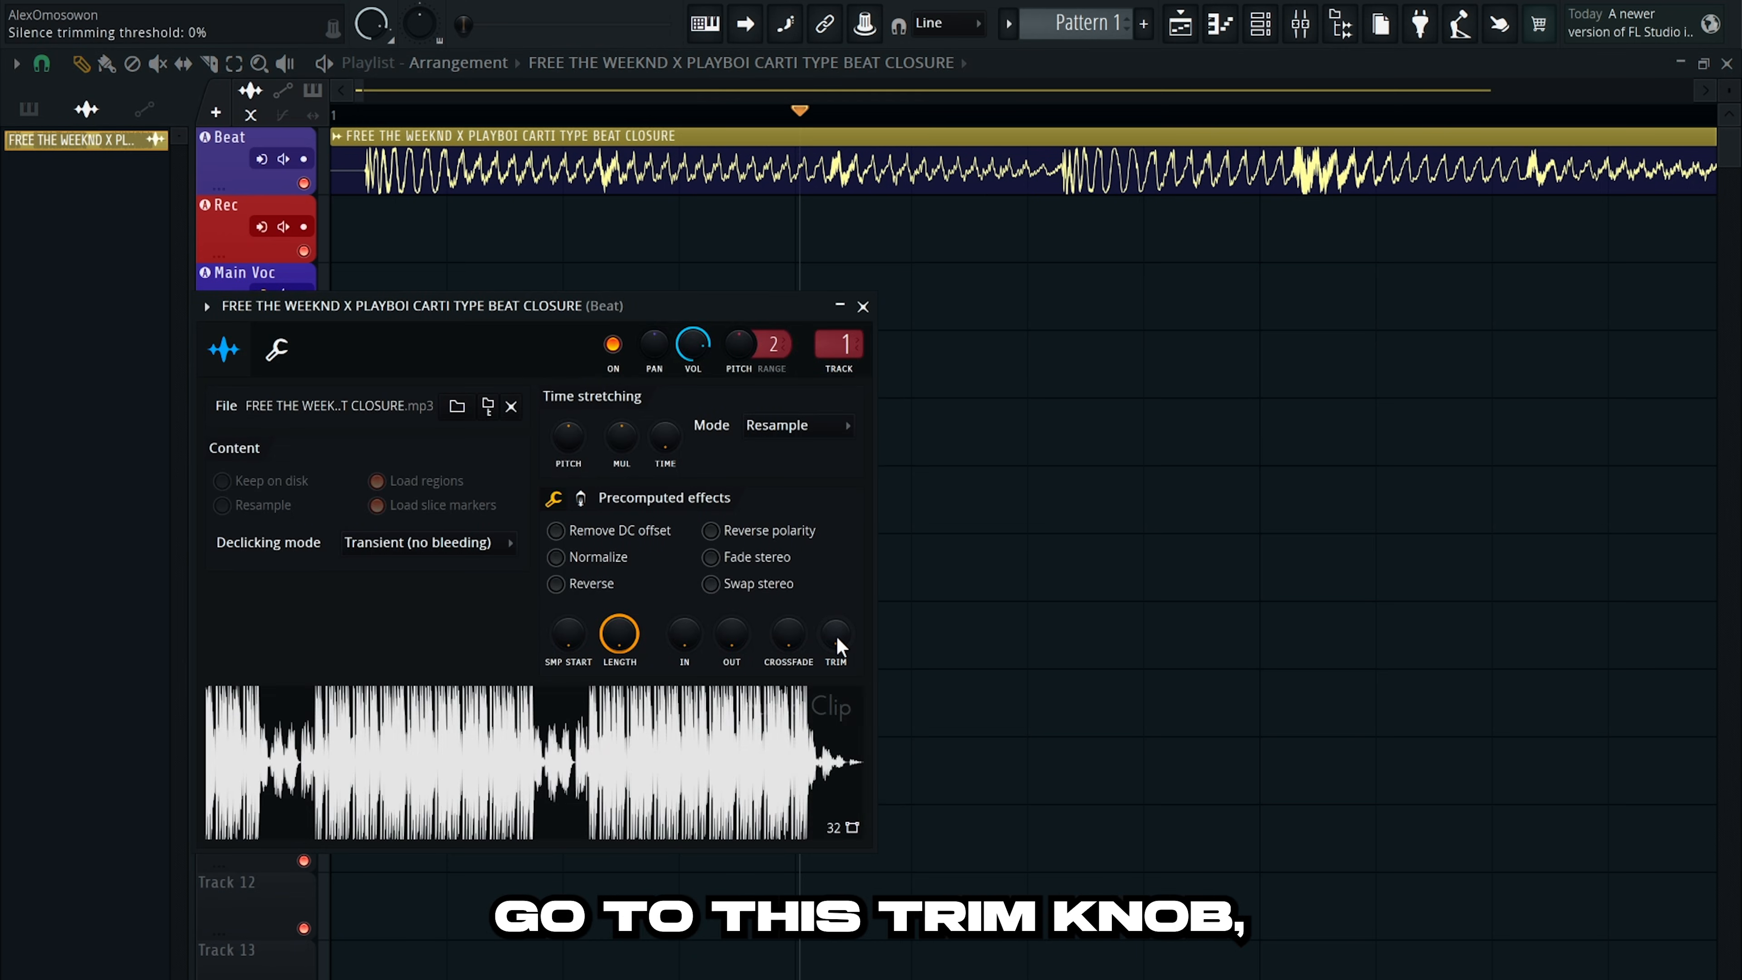
drag(836, 635, 851, 468)
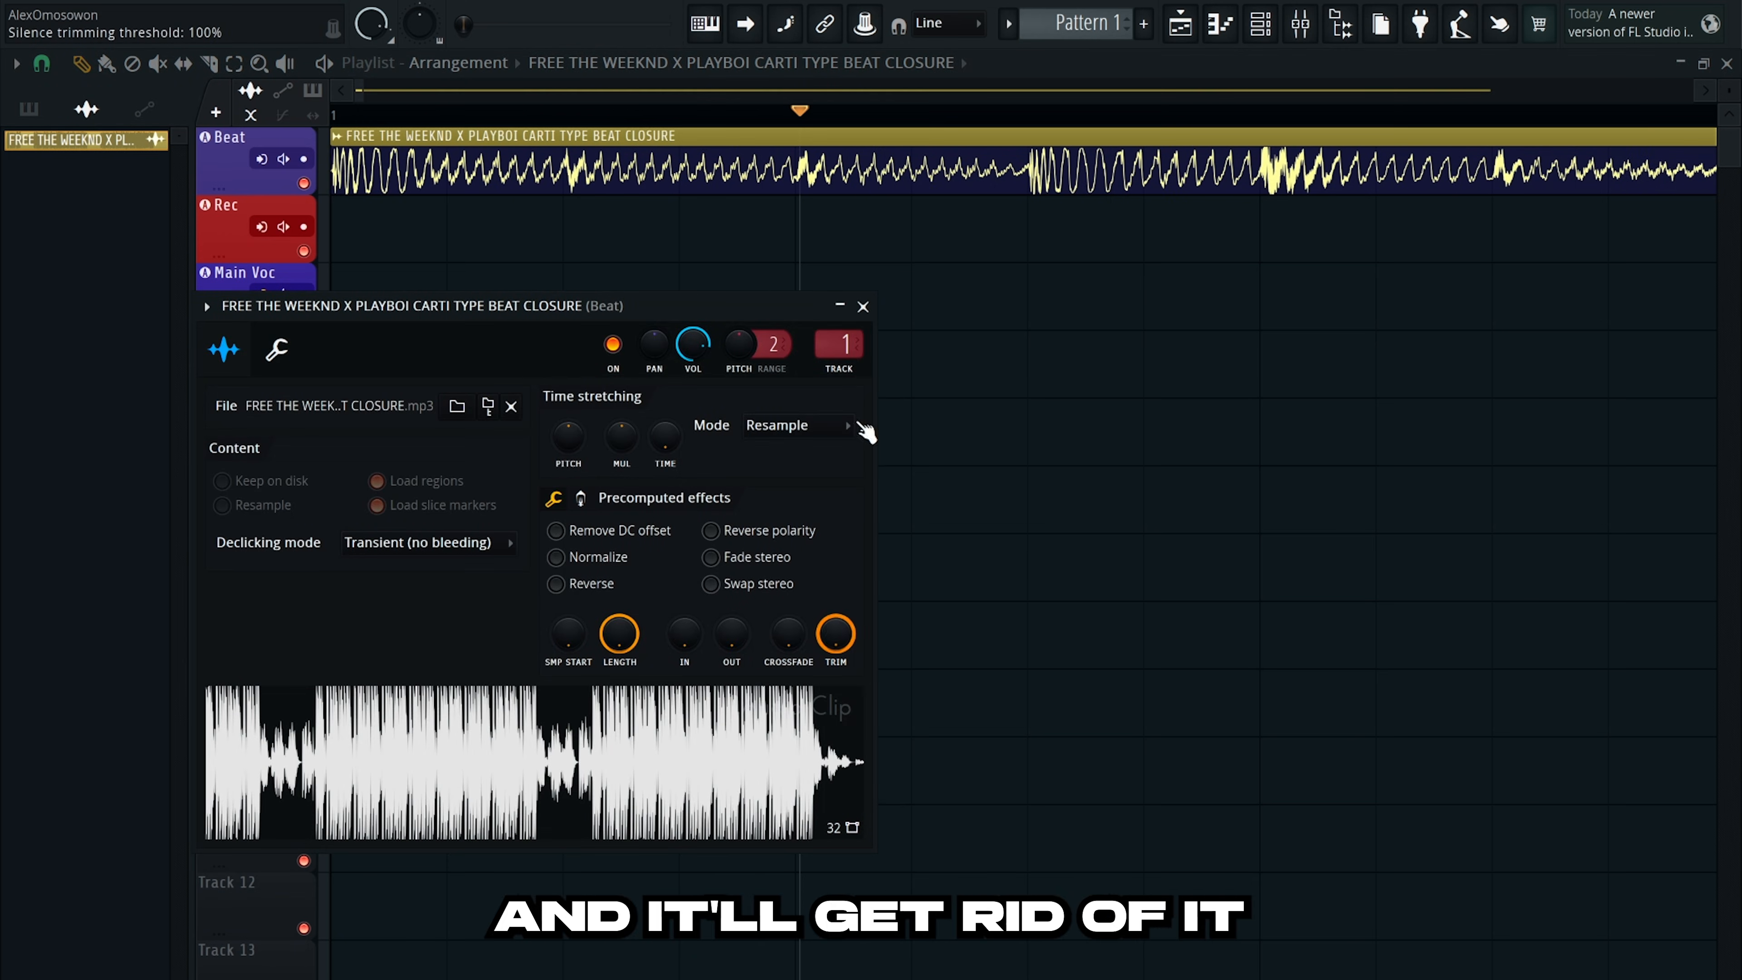
click(863, 307)
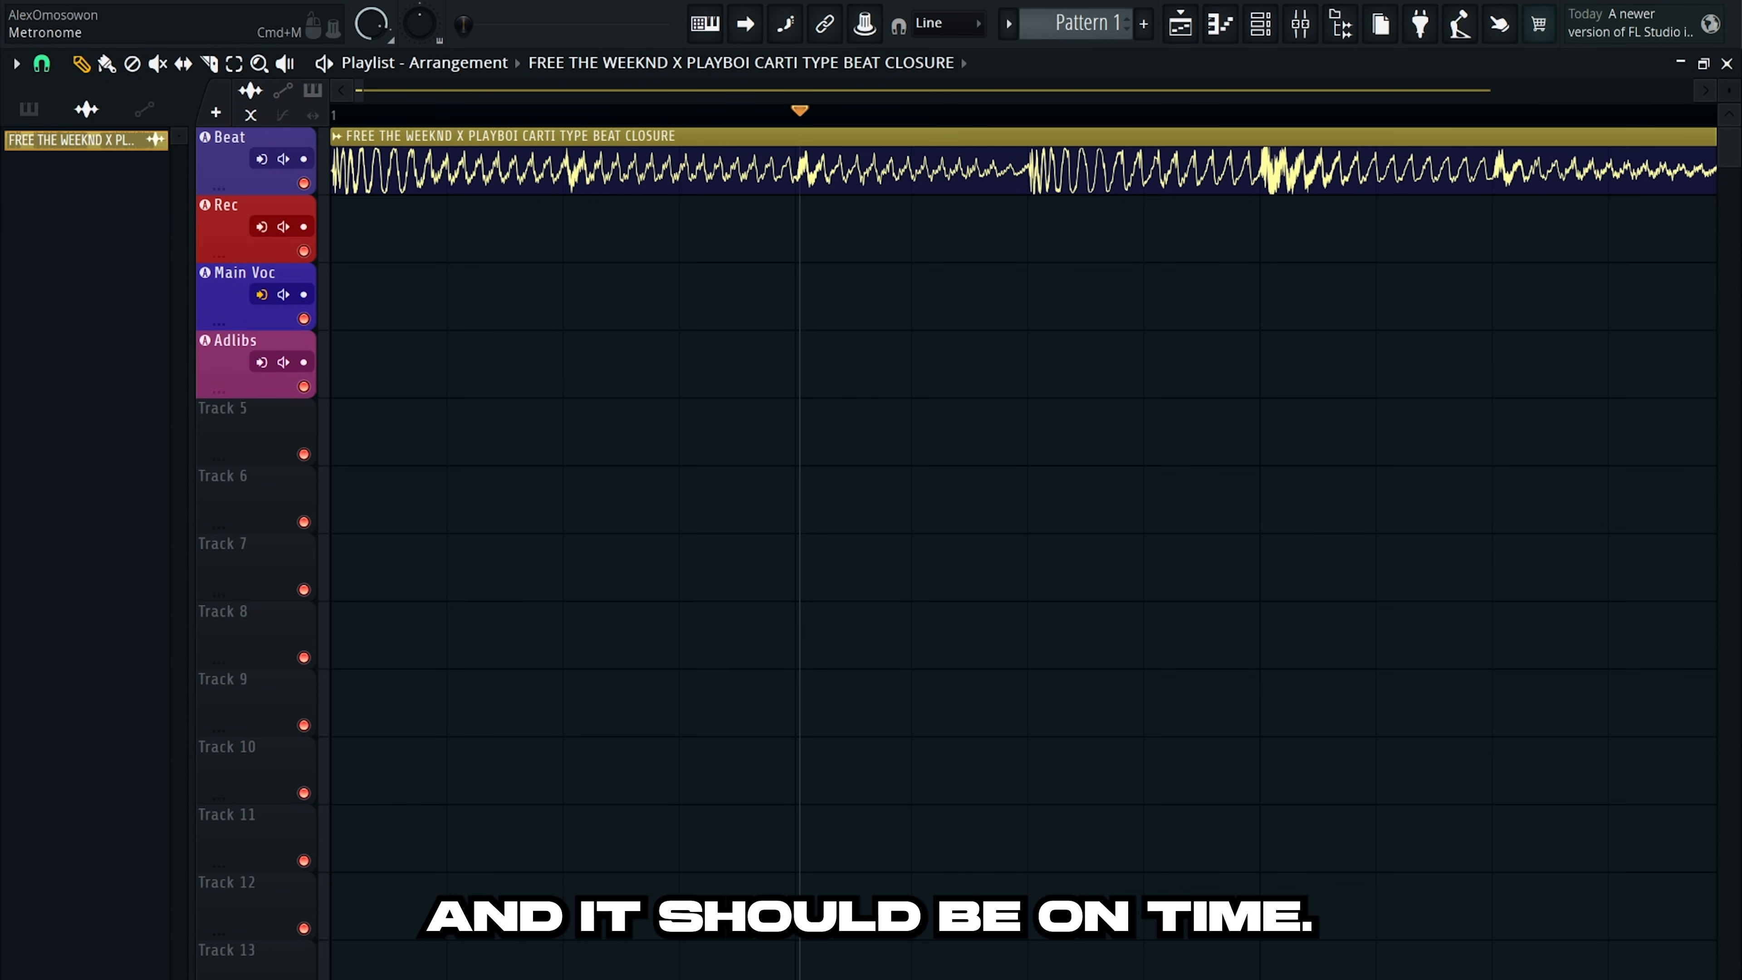
key(space)
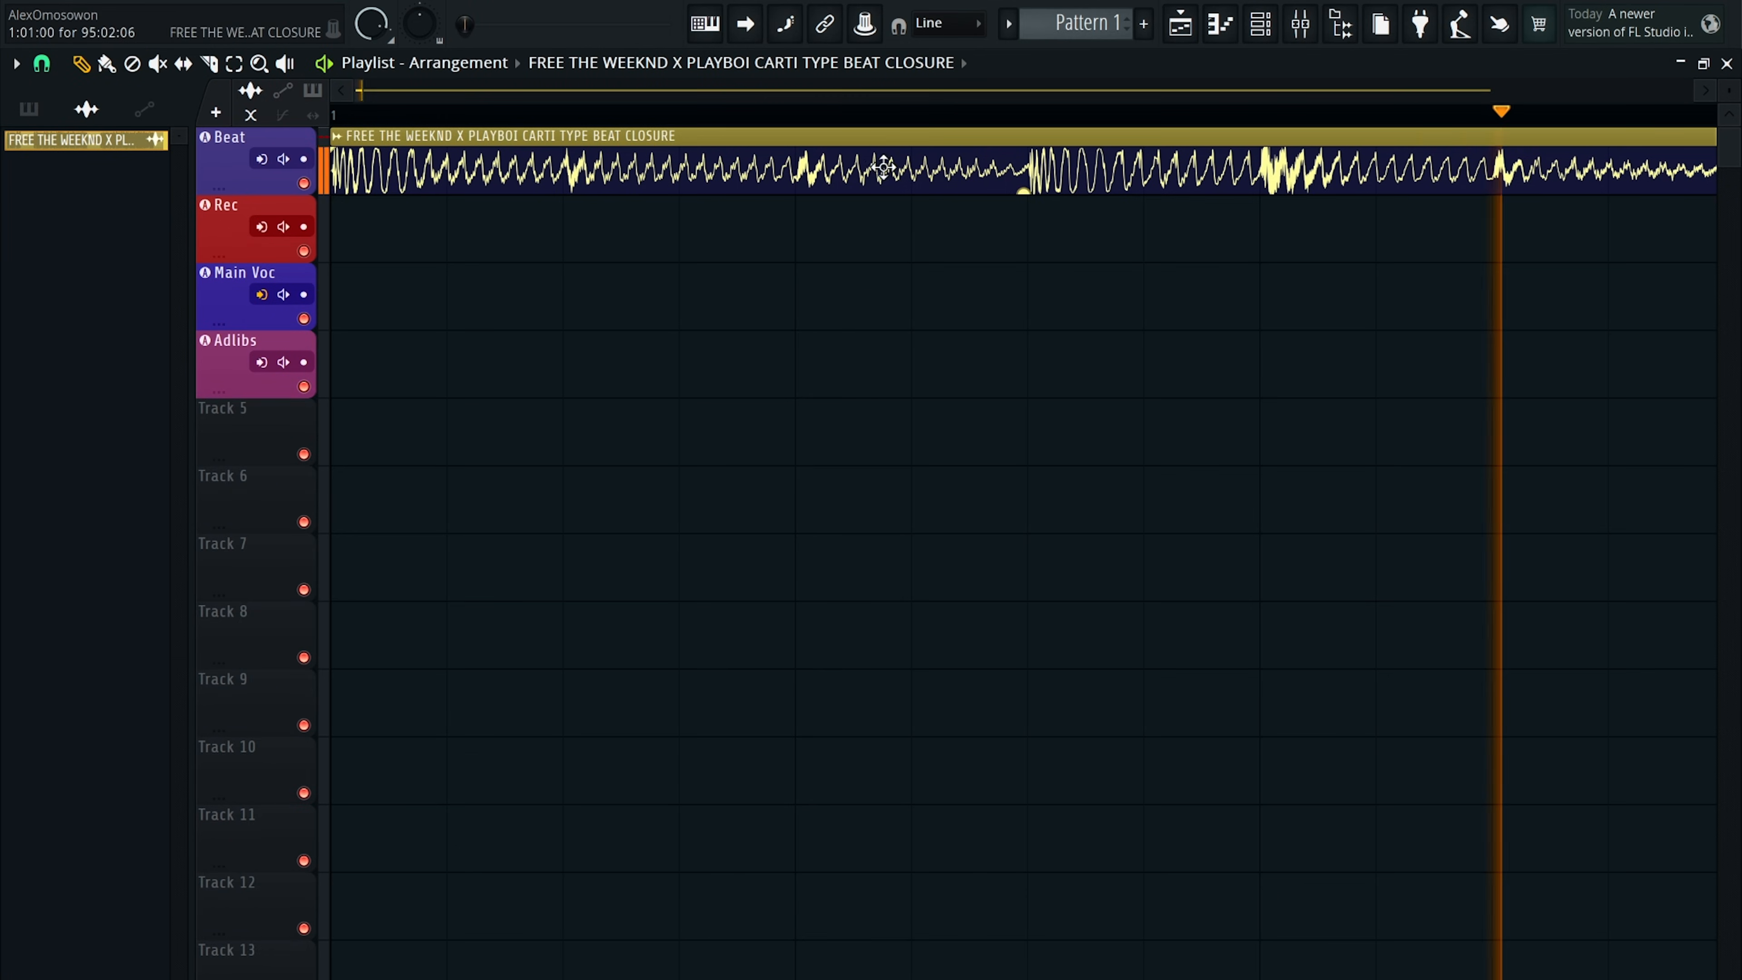
scroll(903, 253, down, 5)
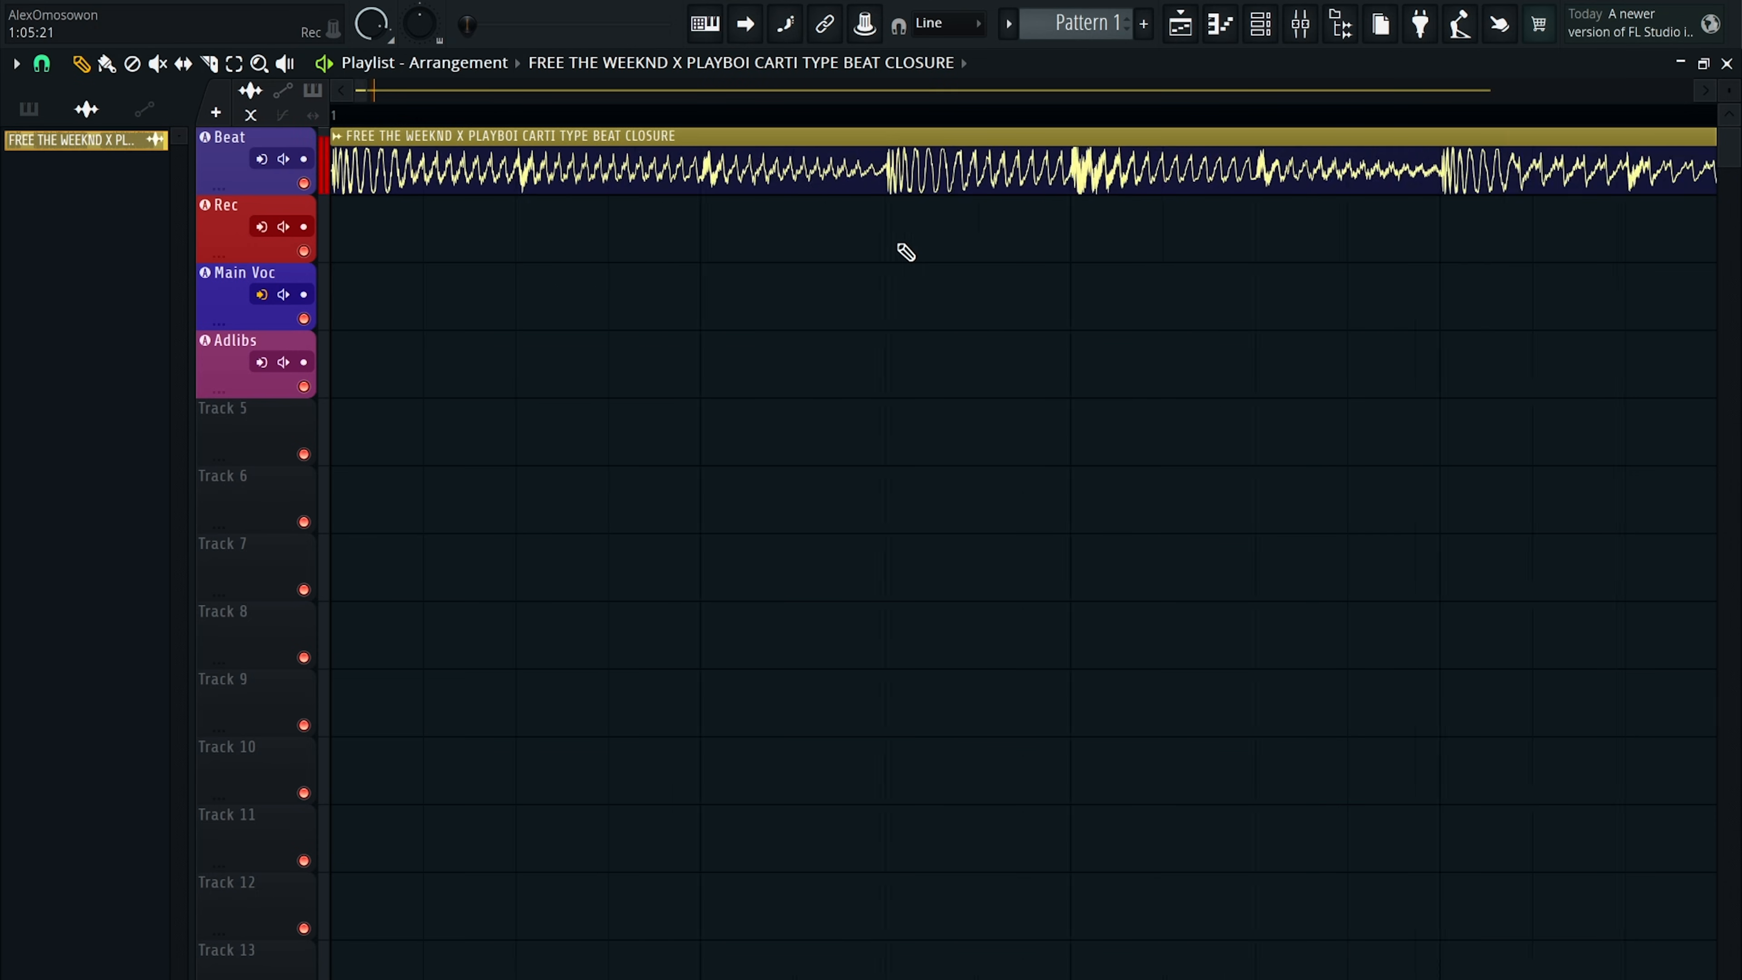
scroll(962, 194, down, 6)
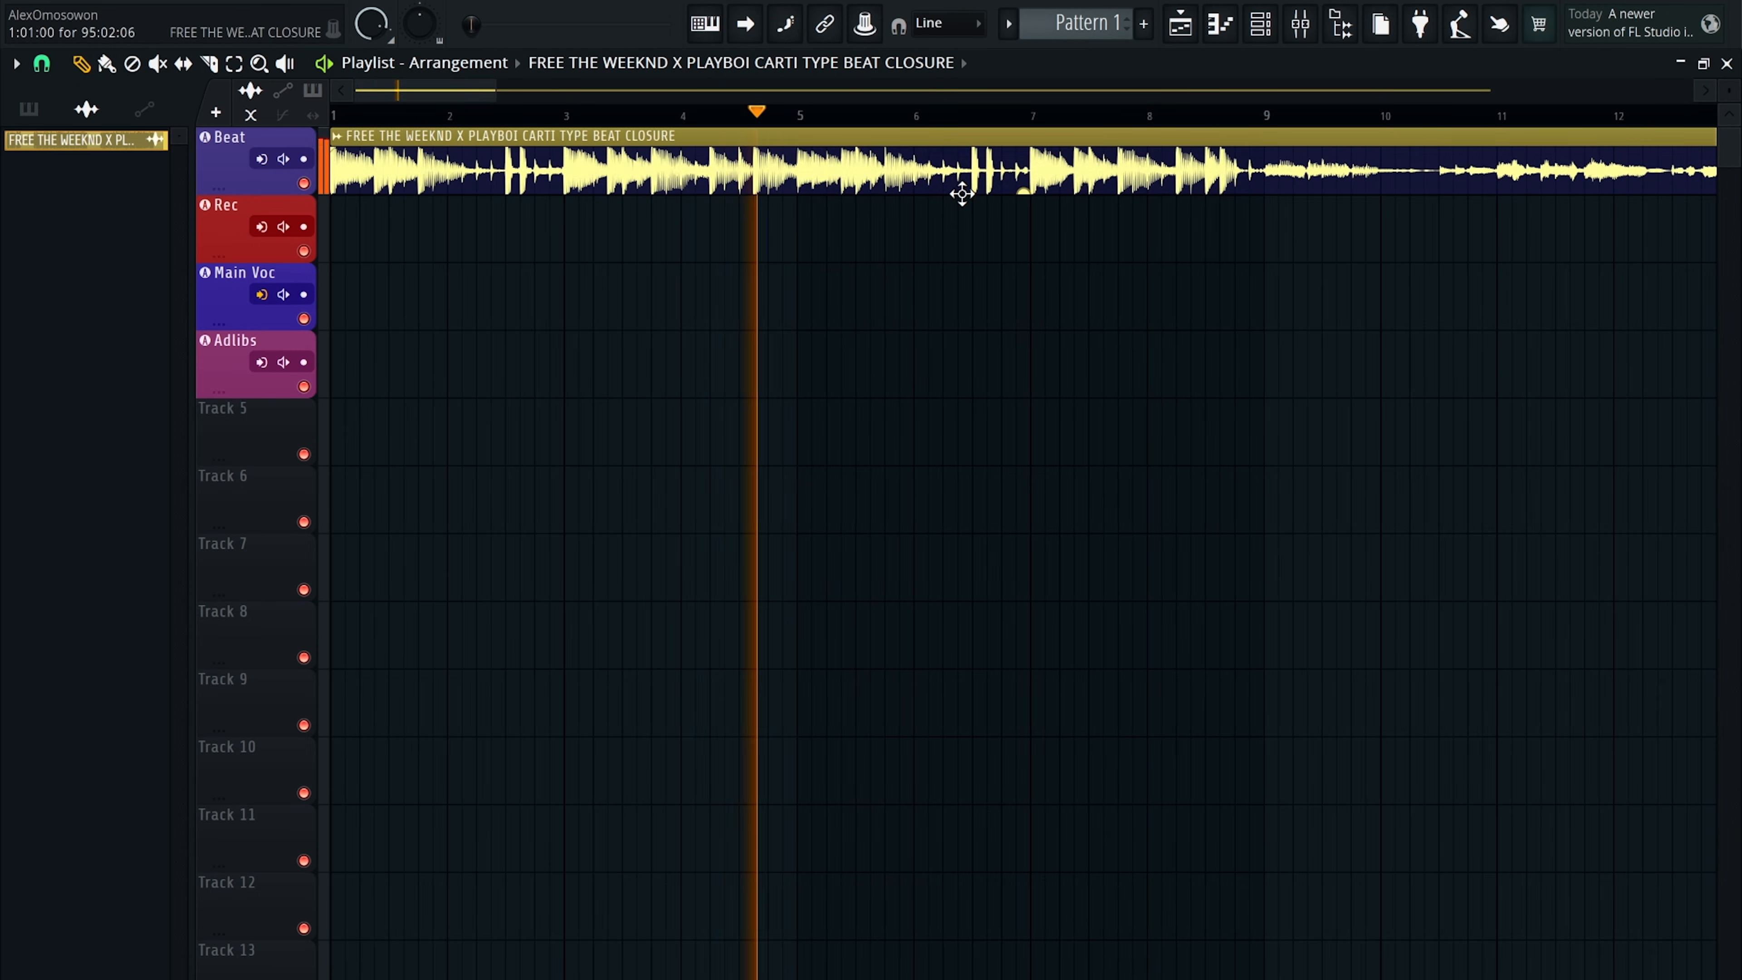
Lower the Beat clip's gain to about -3 dB, check levels, and select the Rec mixer insert.
key(space)
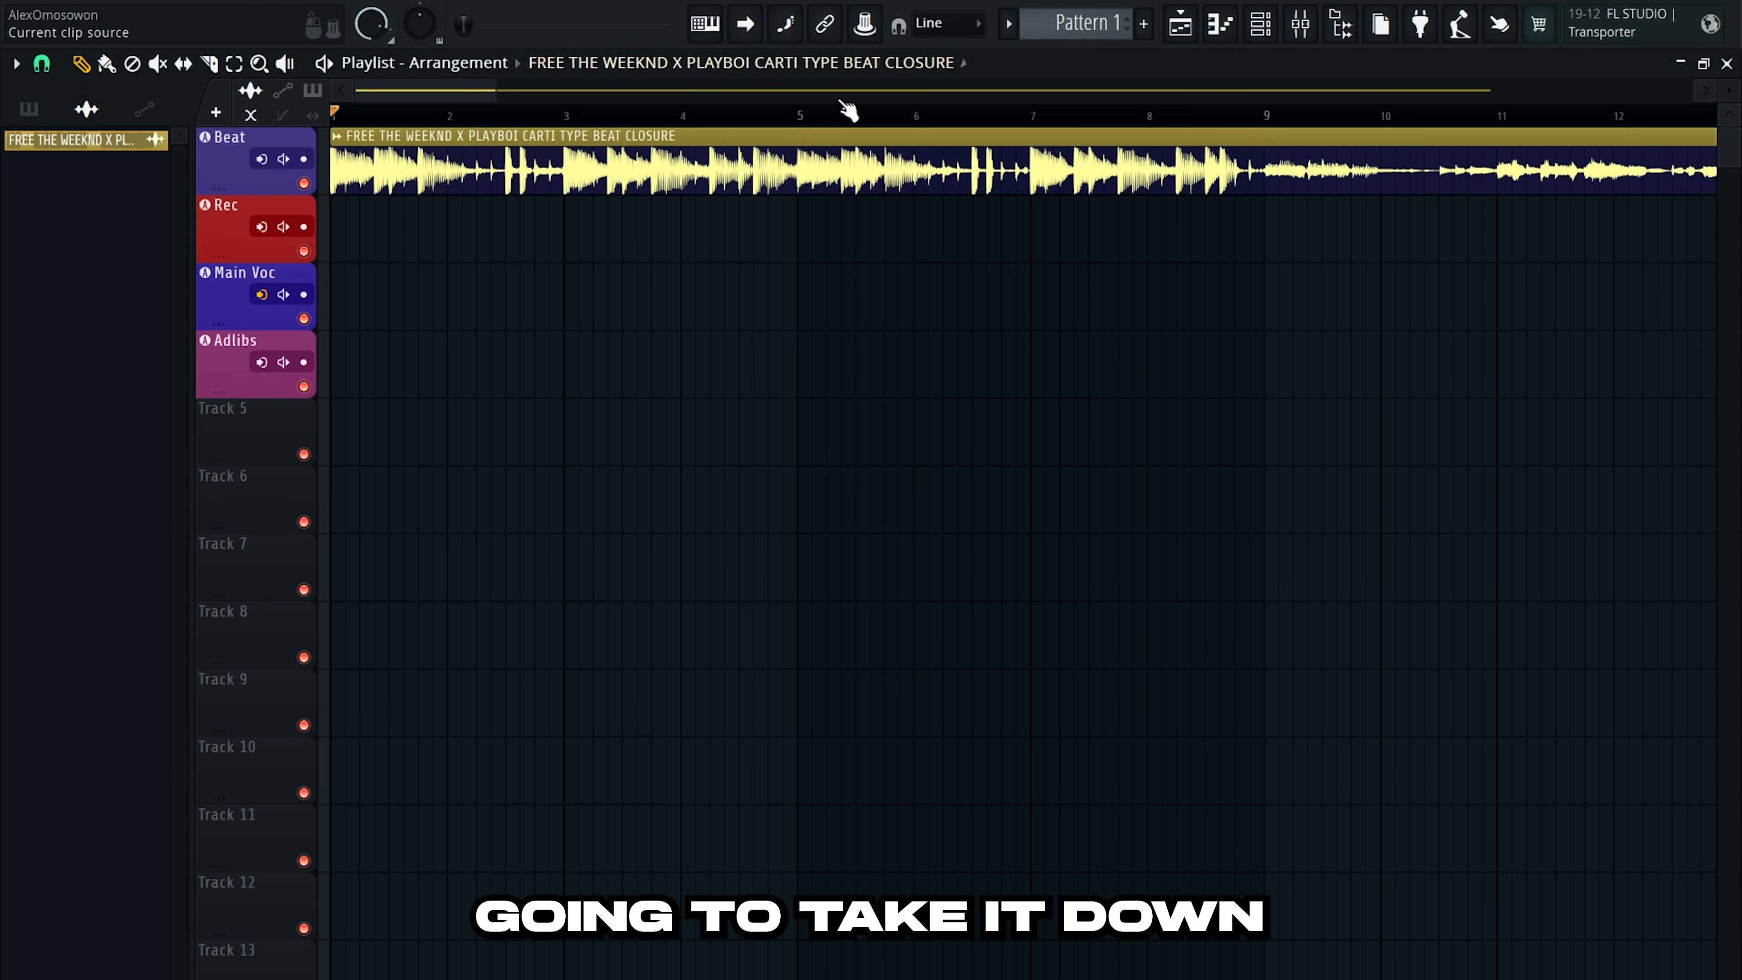
mouse_move(1022, 185)
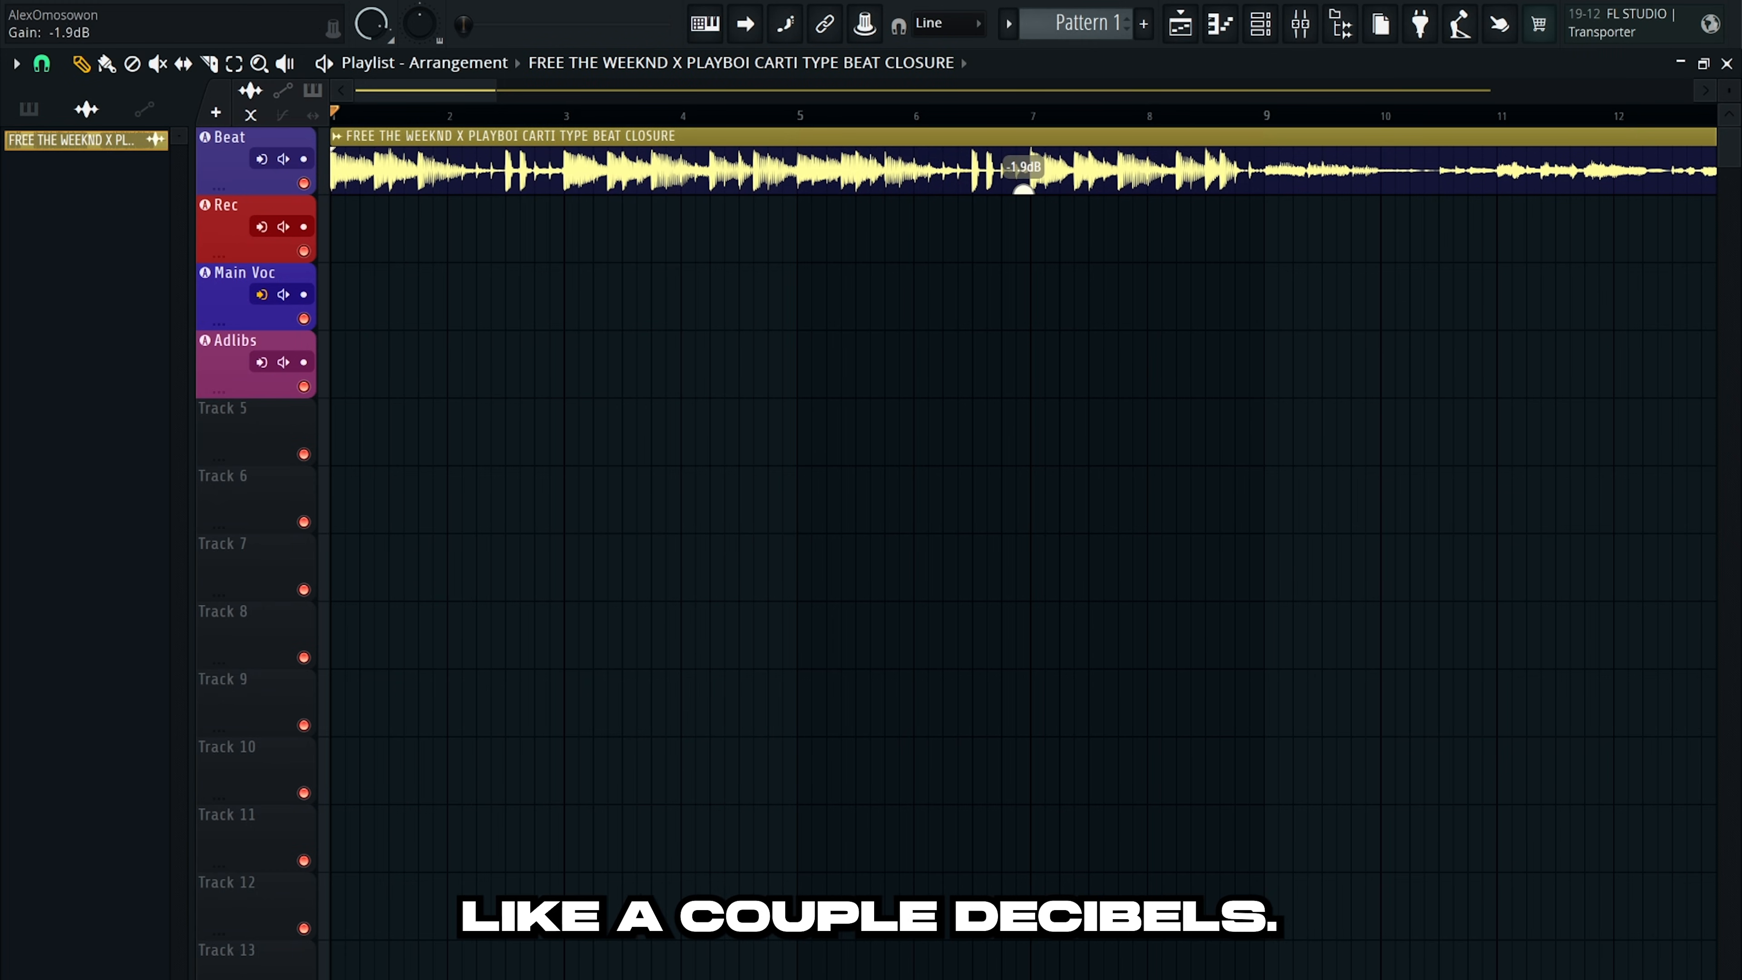
click(1300, 24)
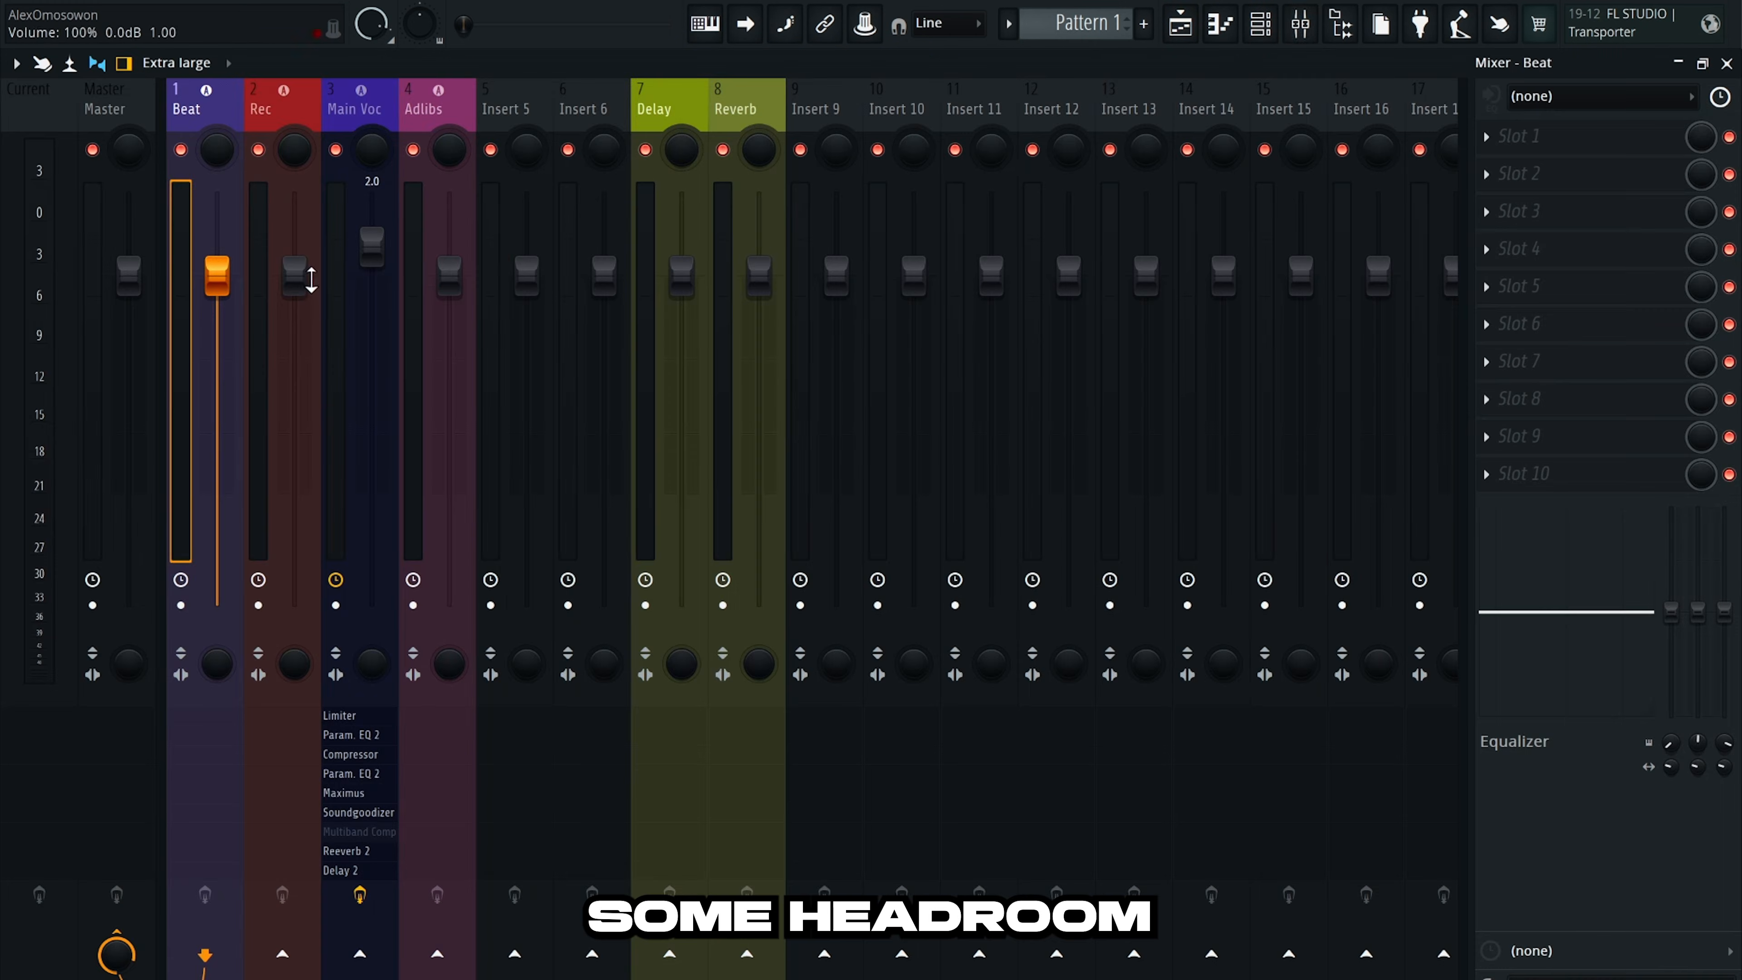
key(space)
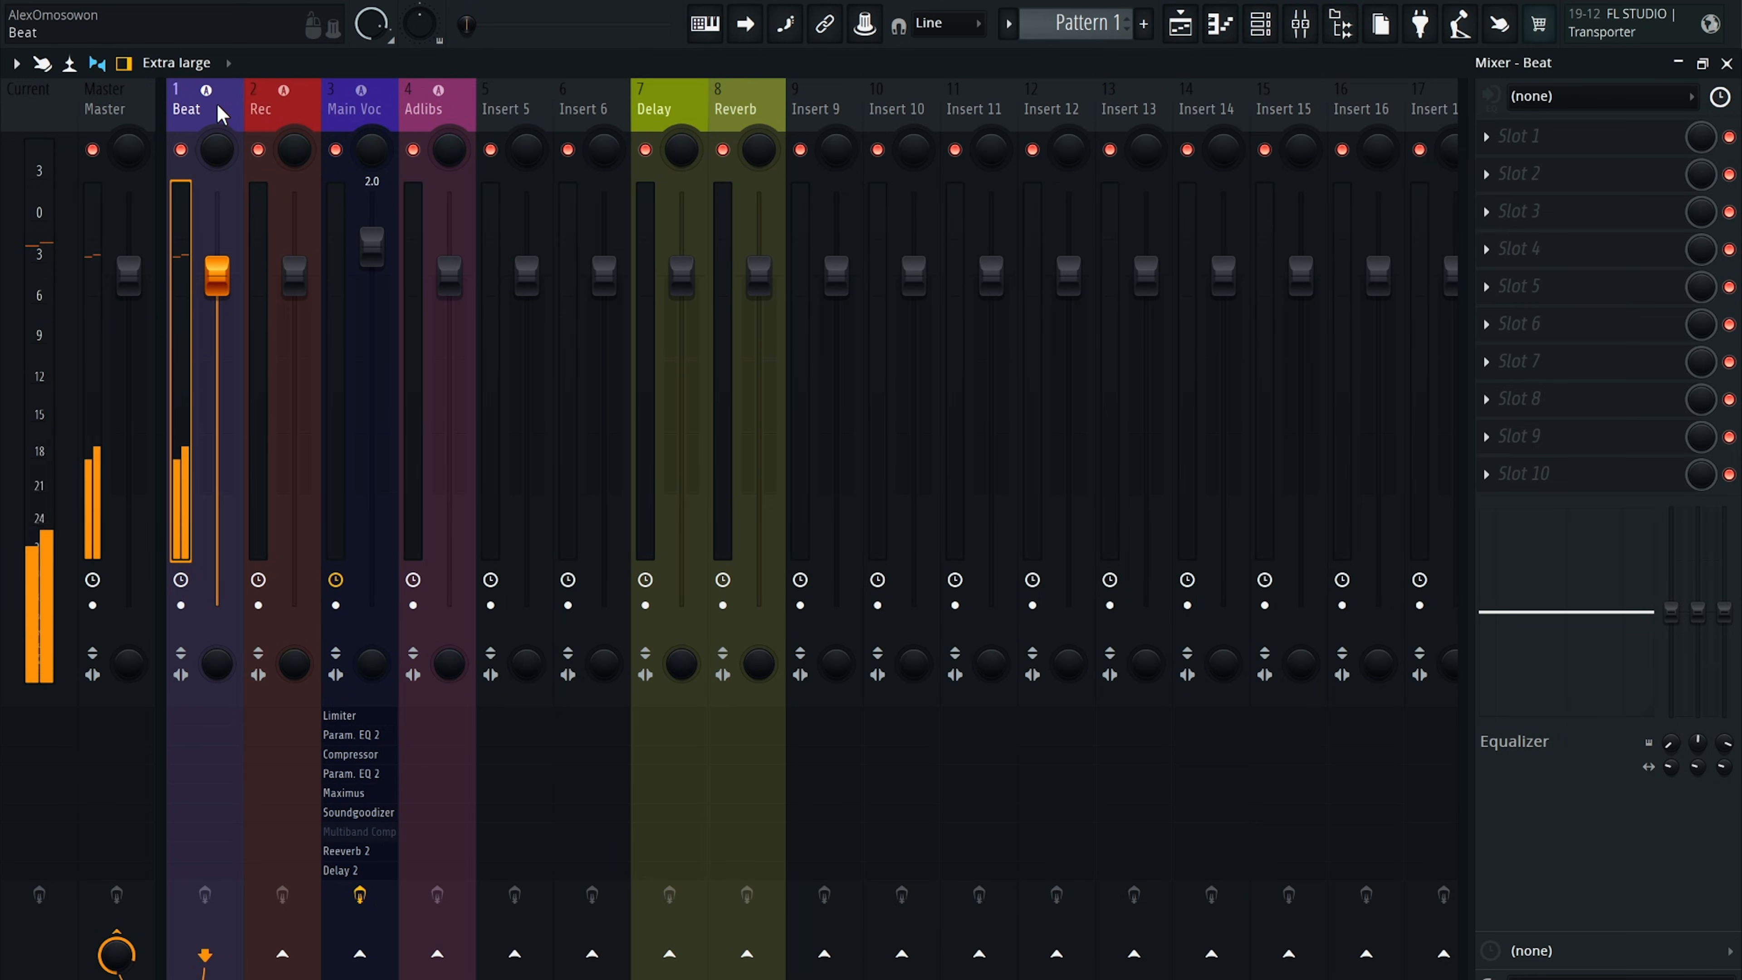
click(1305, 29)
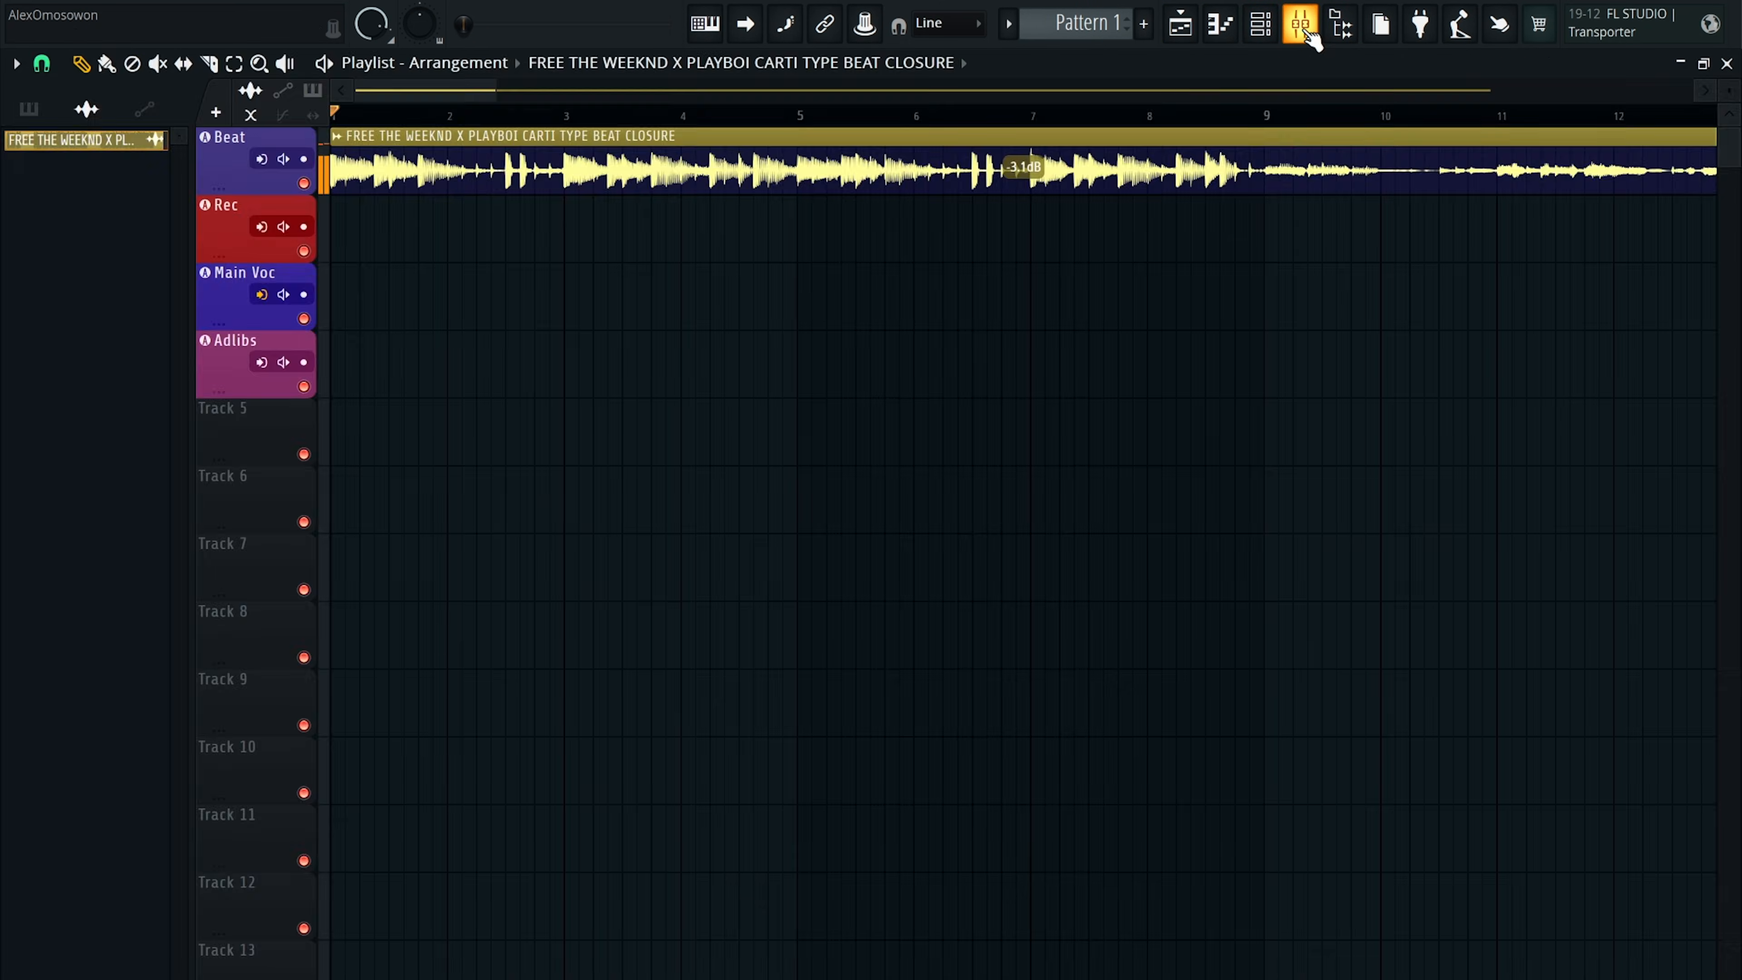
click(1306, 29)
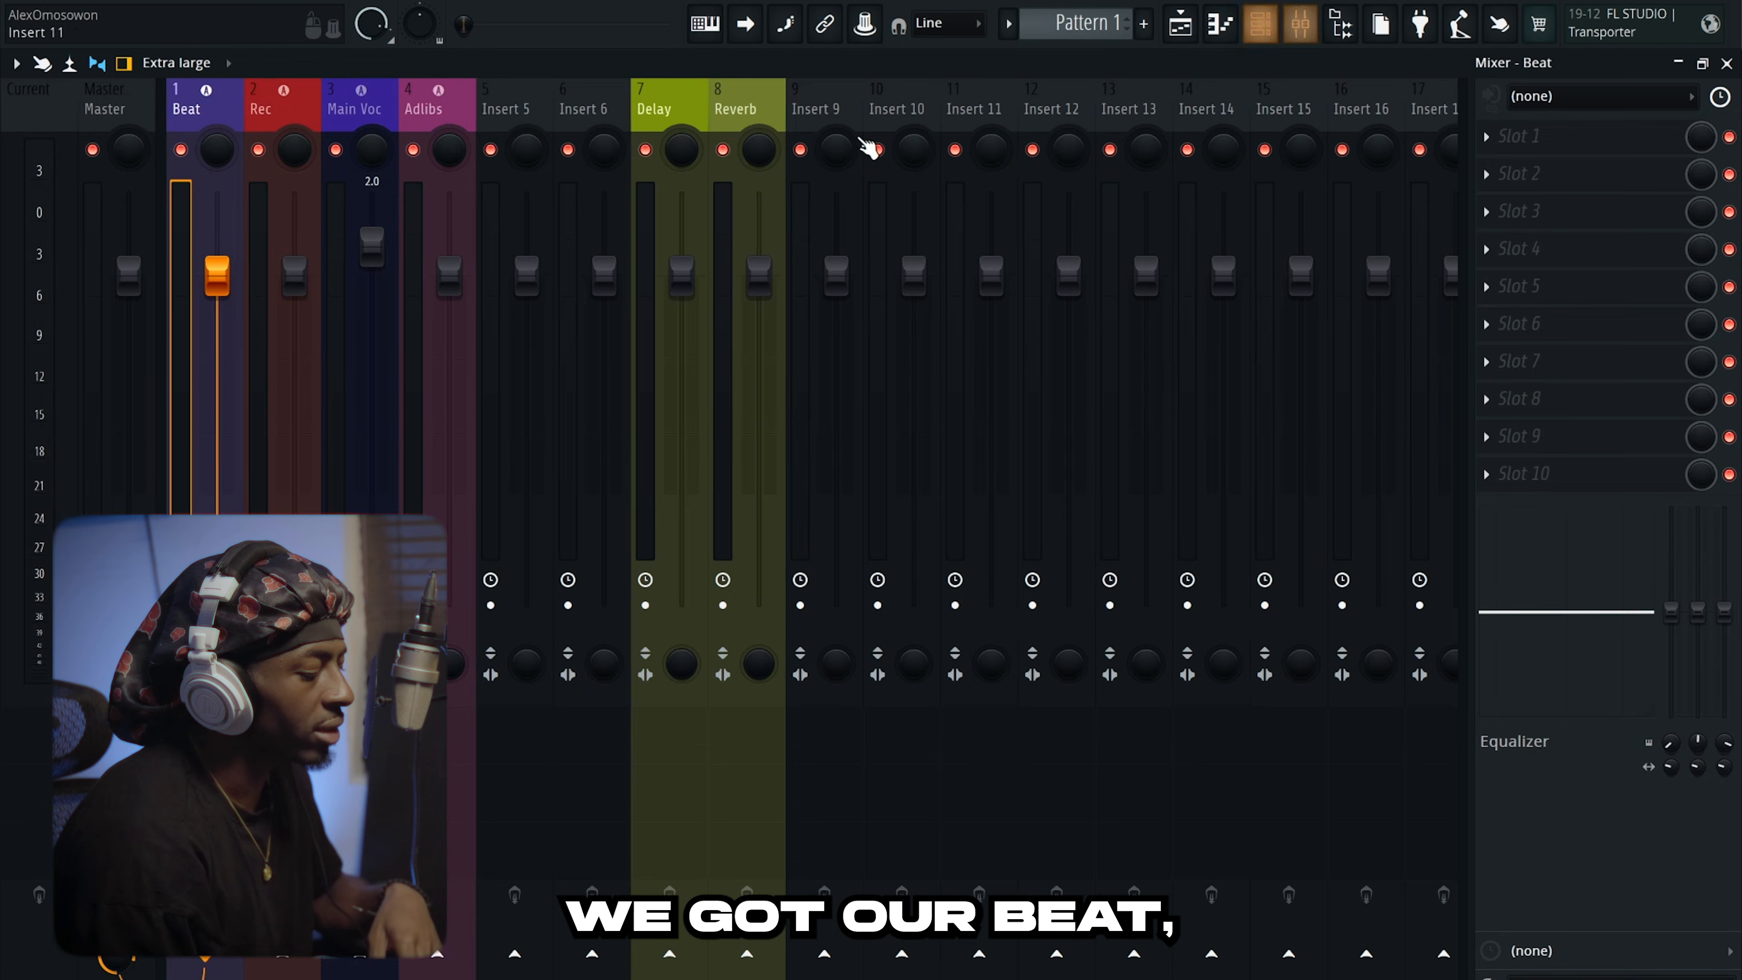
click(301, 108)
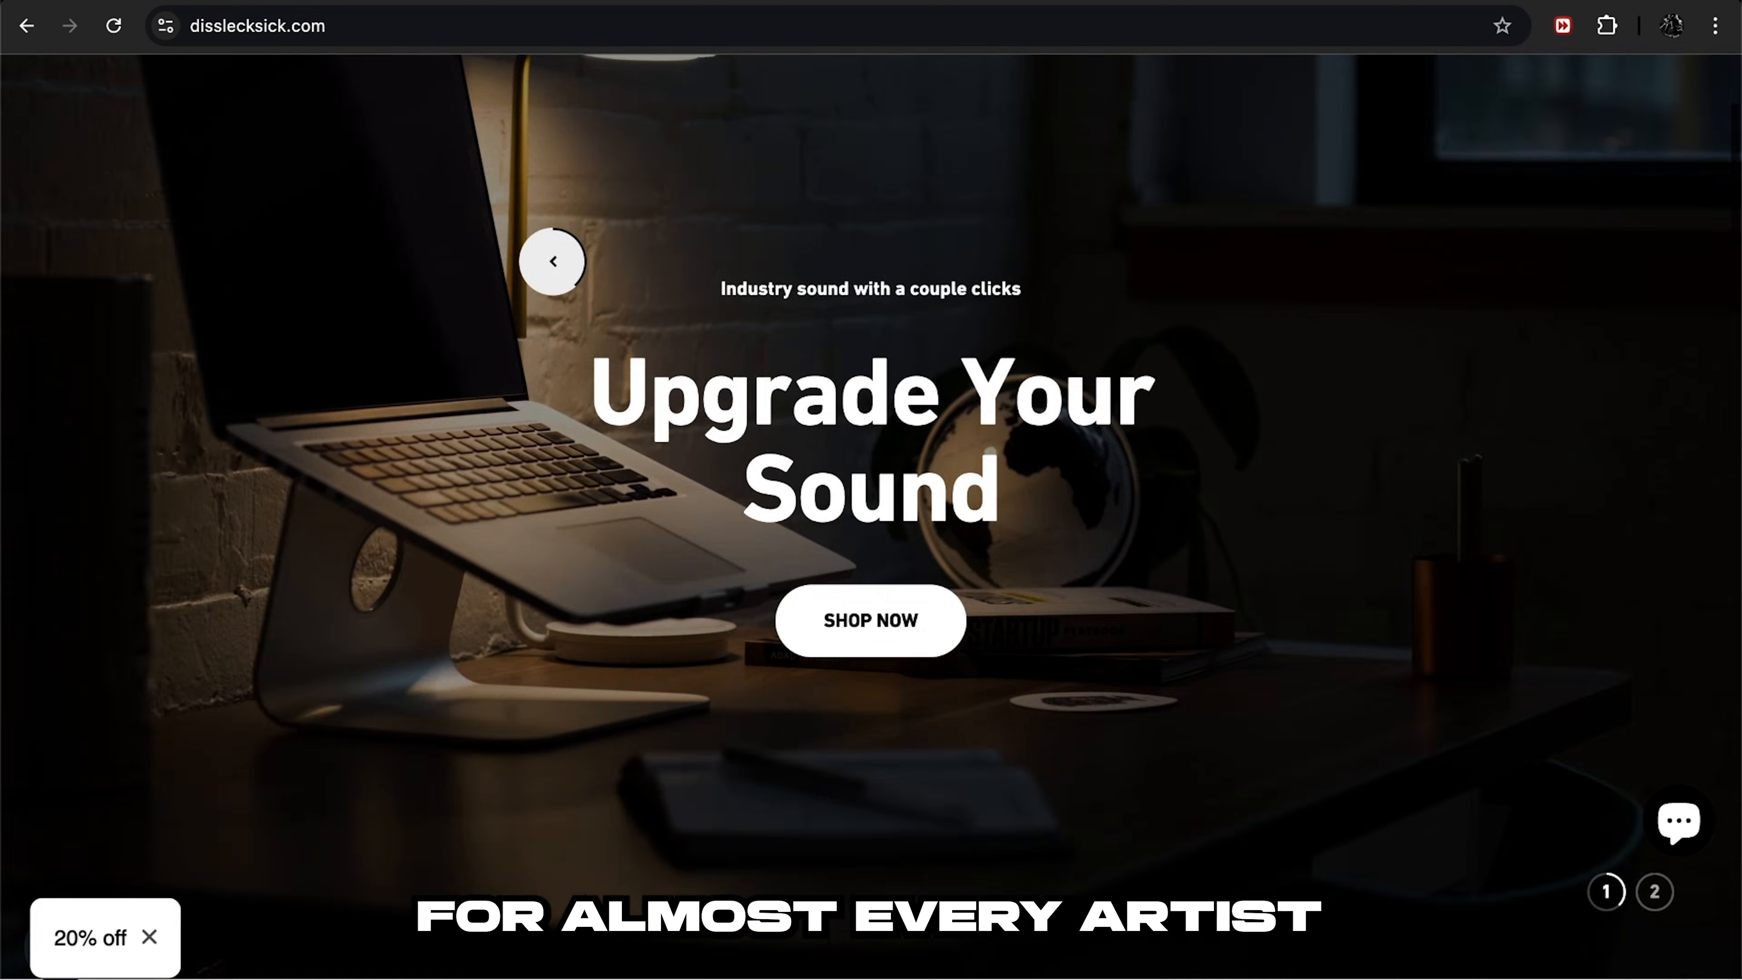
Scroll the store's home page down to the Vocal Presets product grid.
scroll(553, 261, down, 14)
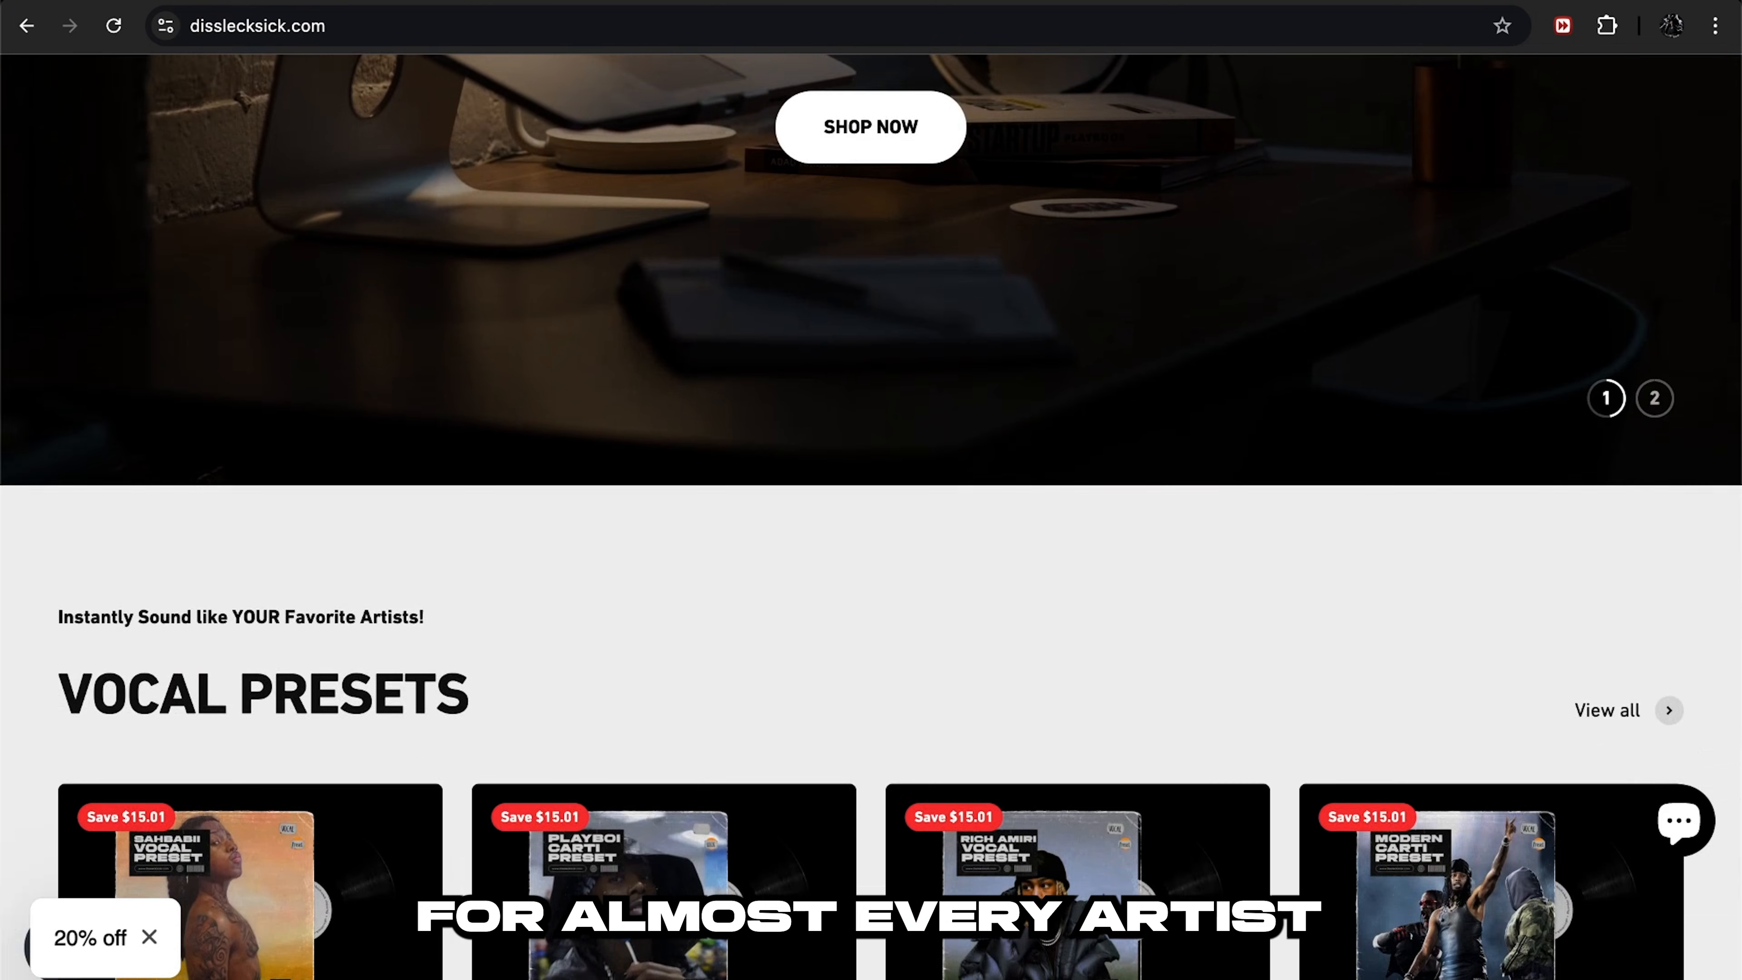
scroll(556, 561, down, 4)
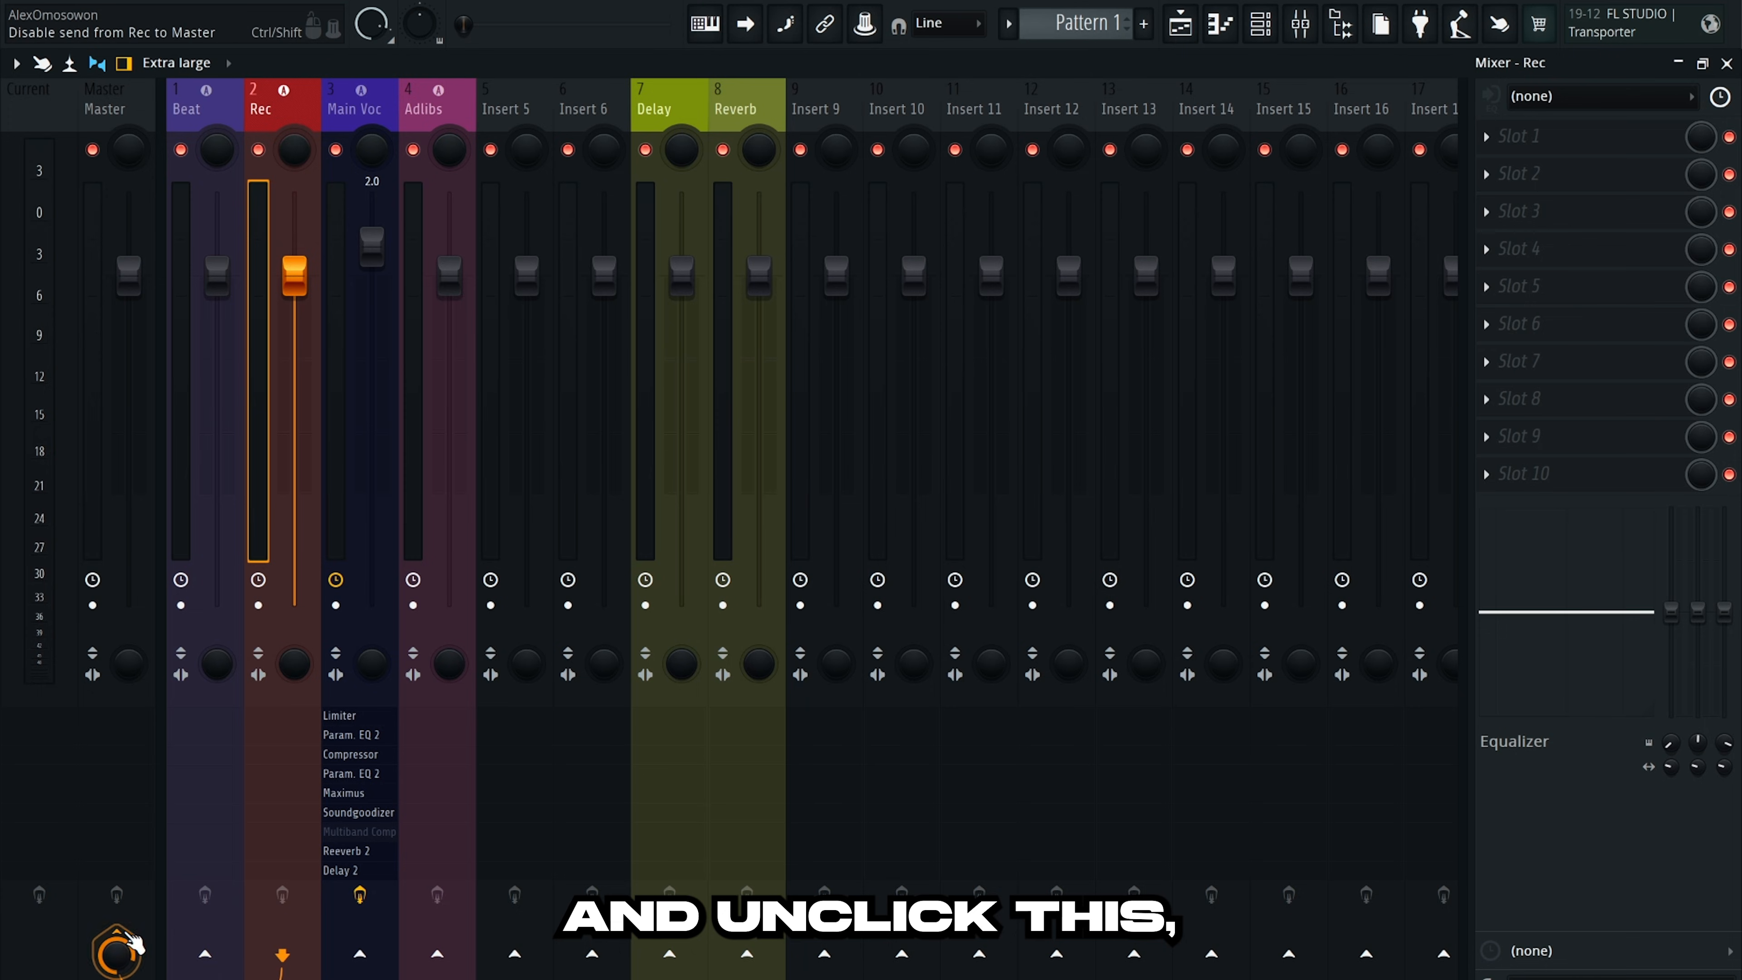
Turn off the Rec track's Master send and send it to Main Voc instead.
click(130, 947)
click(360, 955)
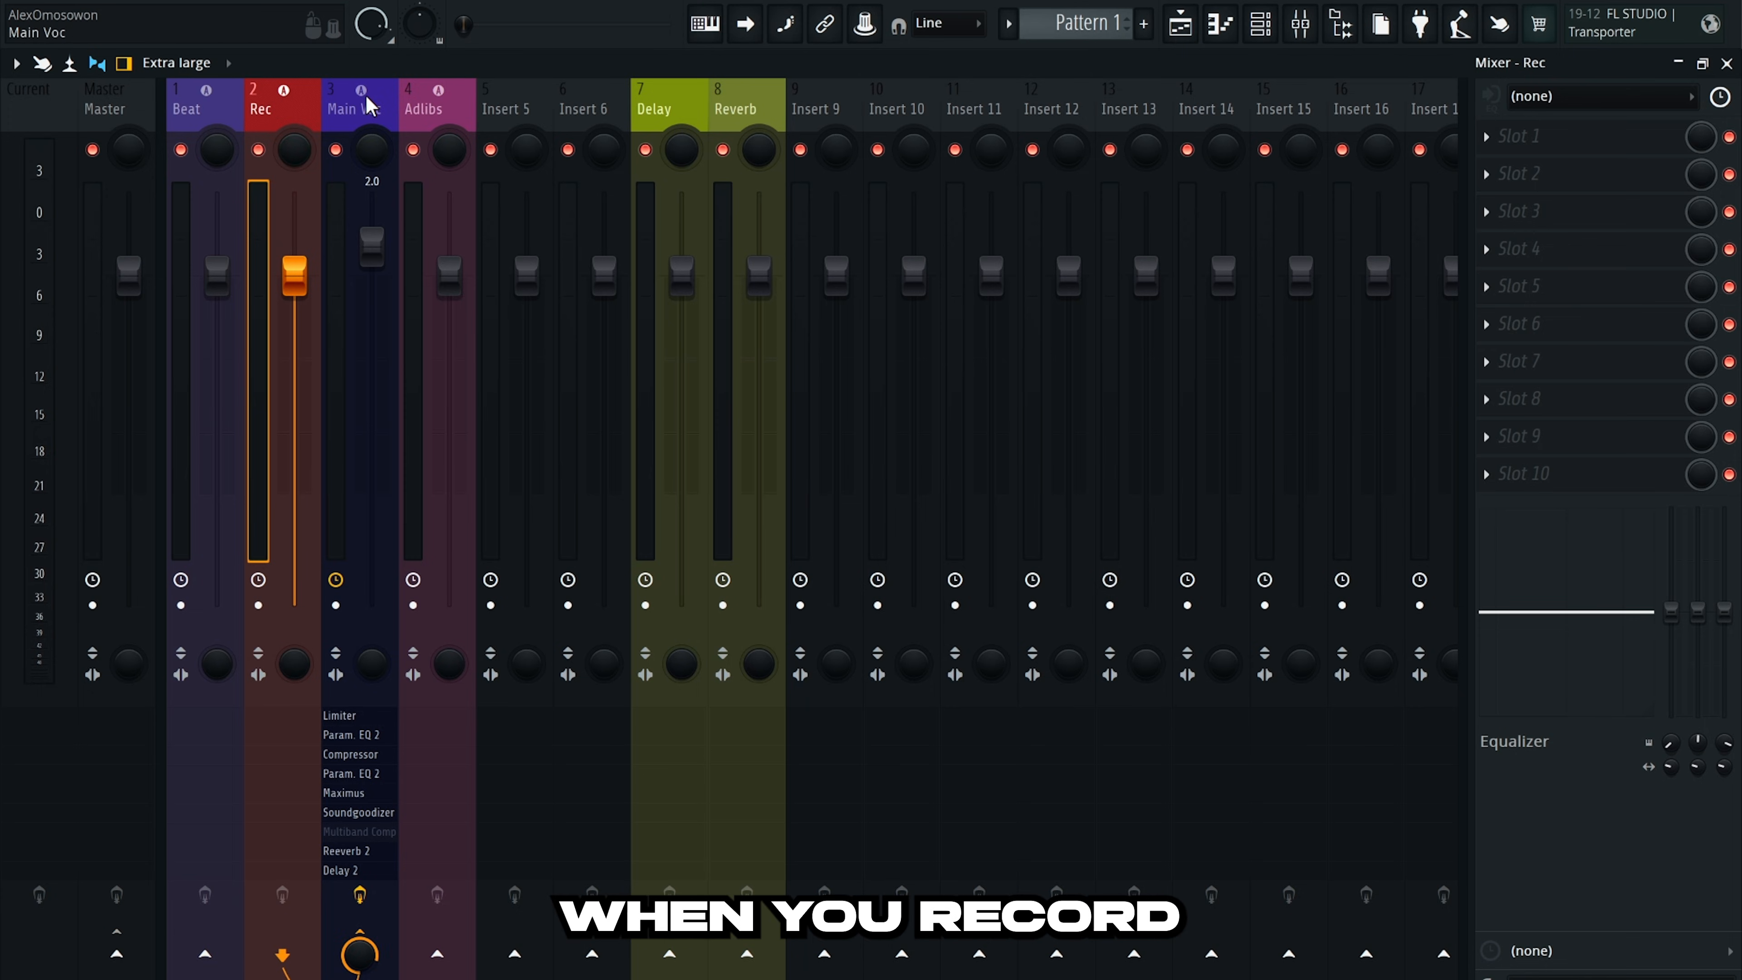
click(1301, 26)
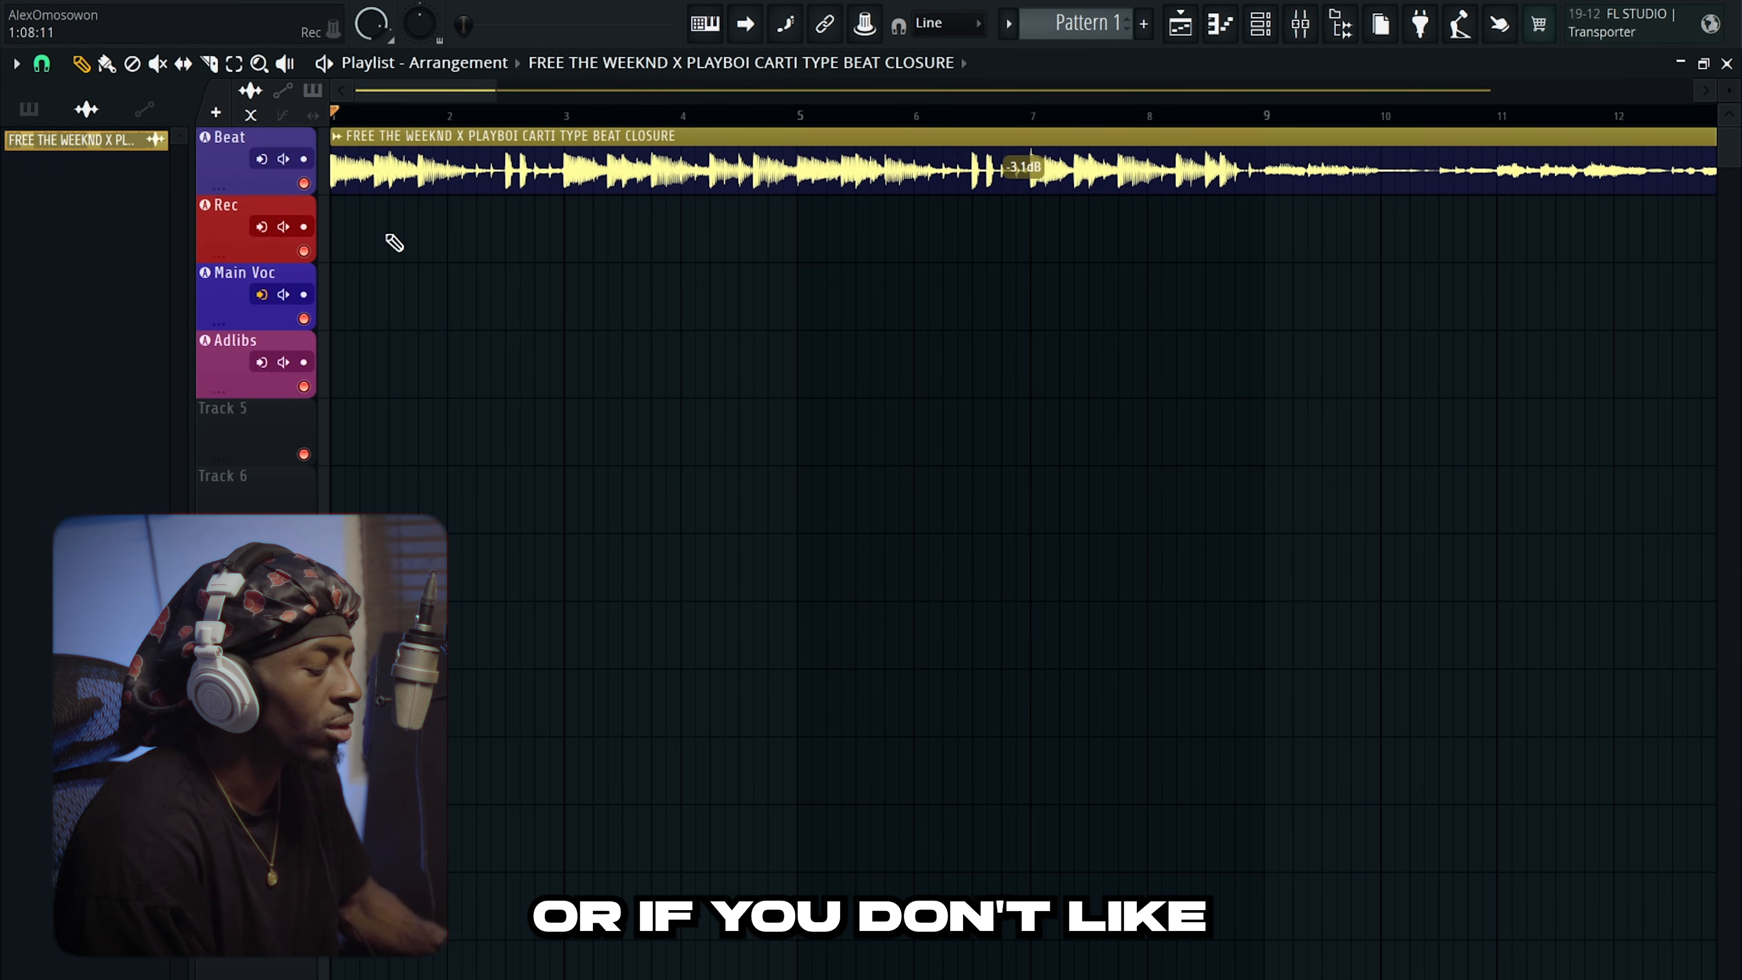
Load Auto-Tune Pro in Rec's Slot 1 and set it to Use Low Latency.
click(1302, 26)
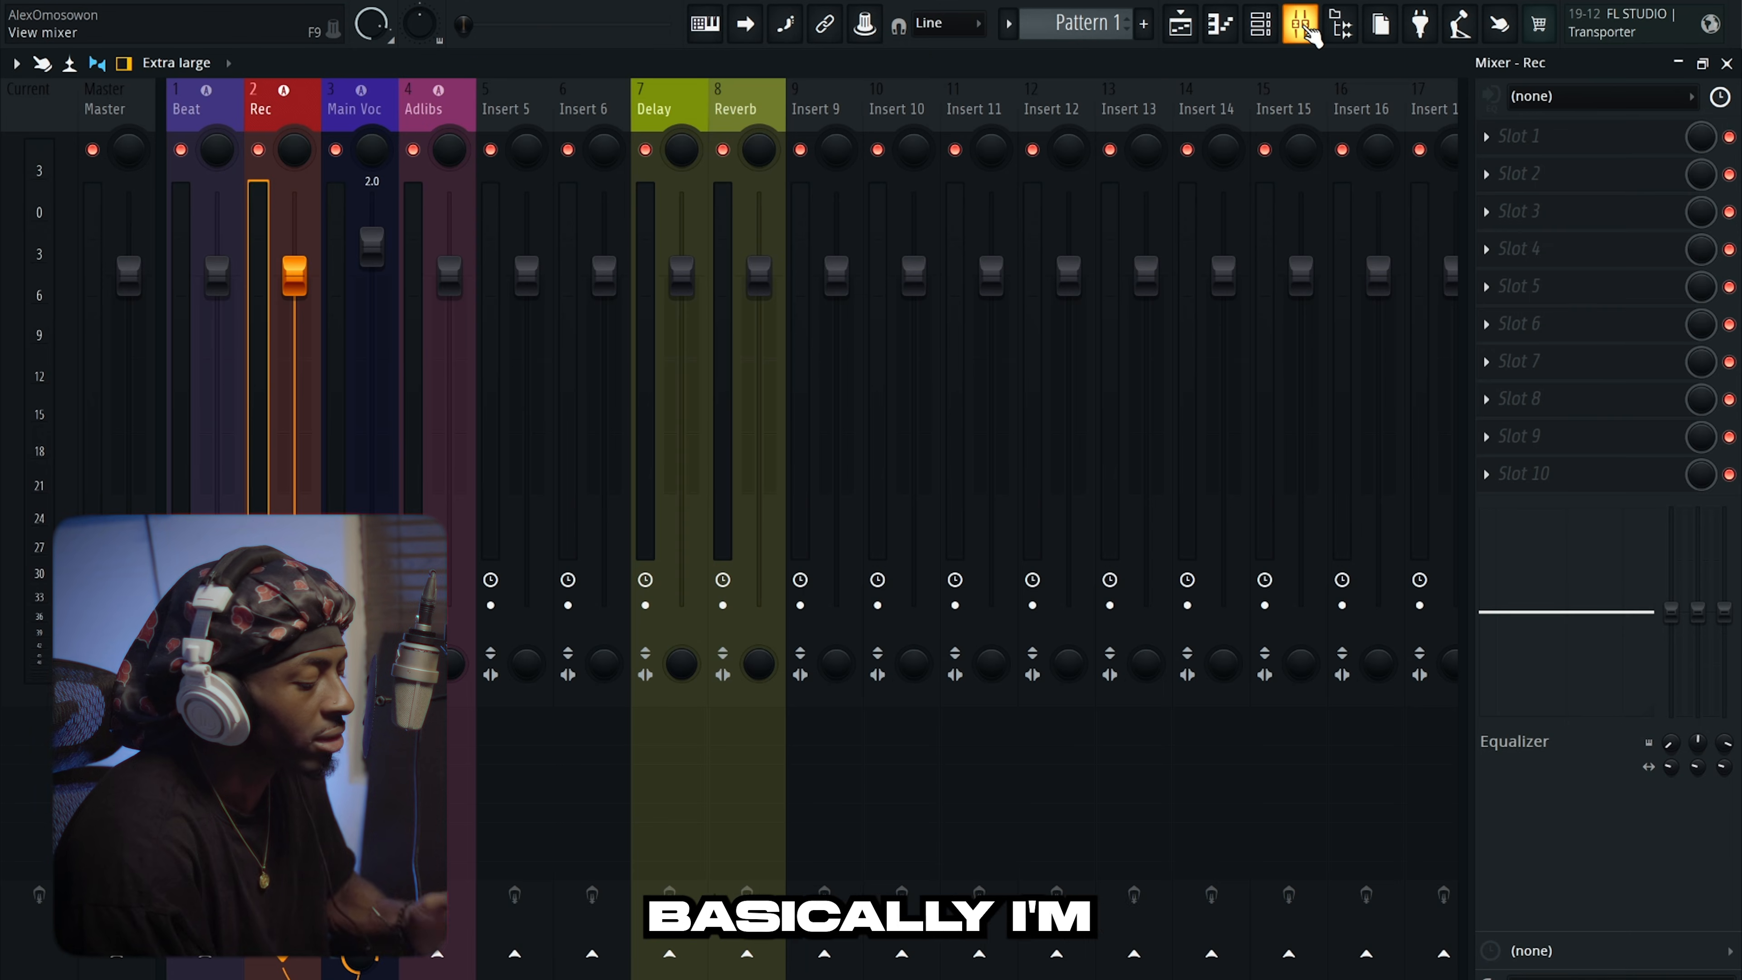
click(1519, 136)
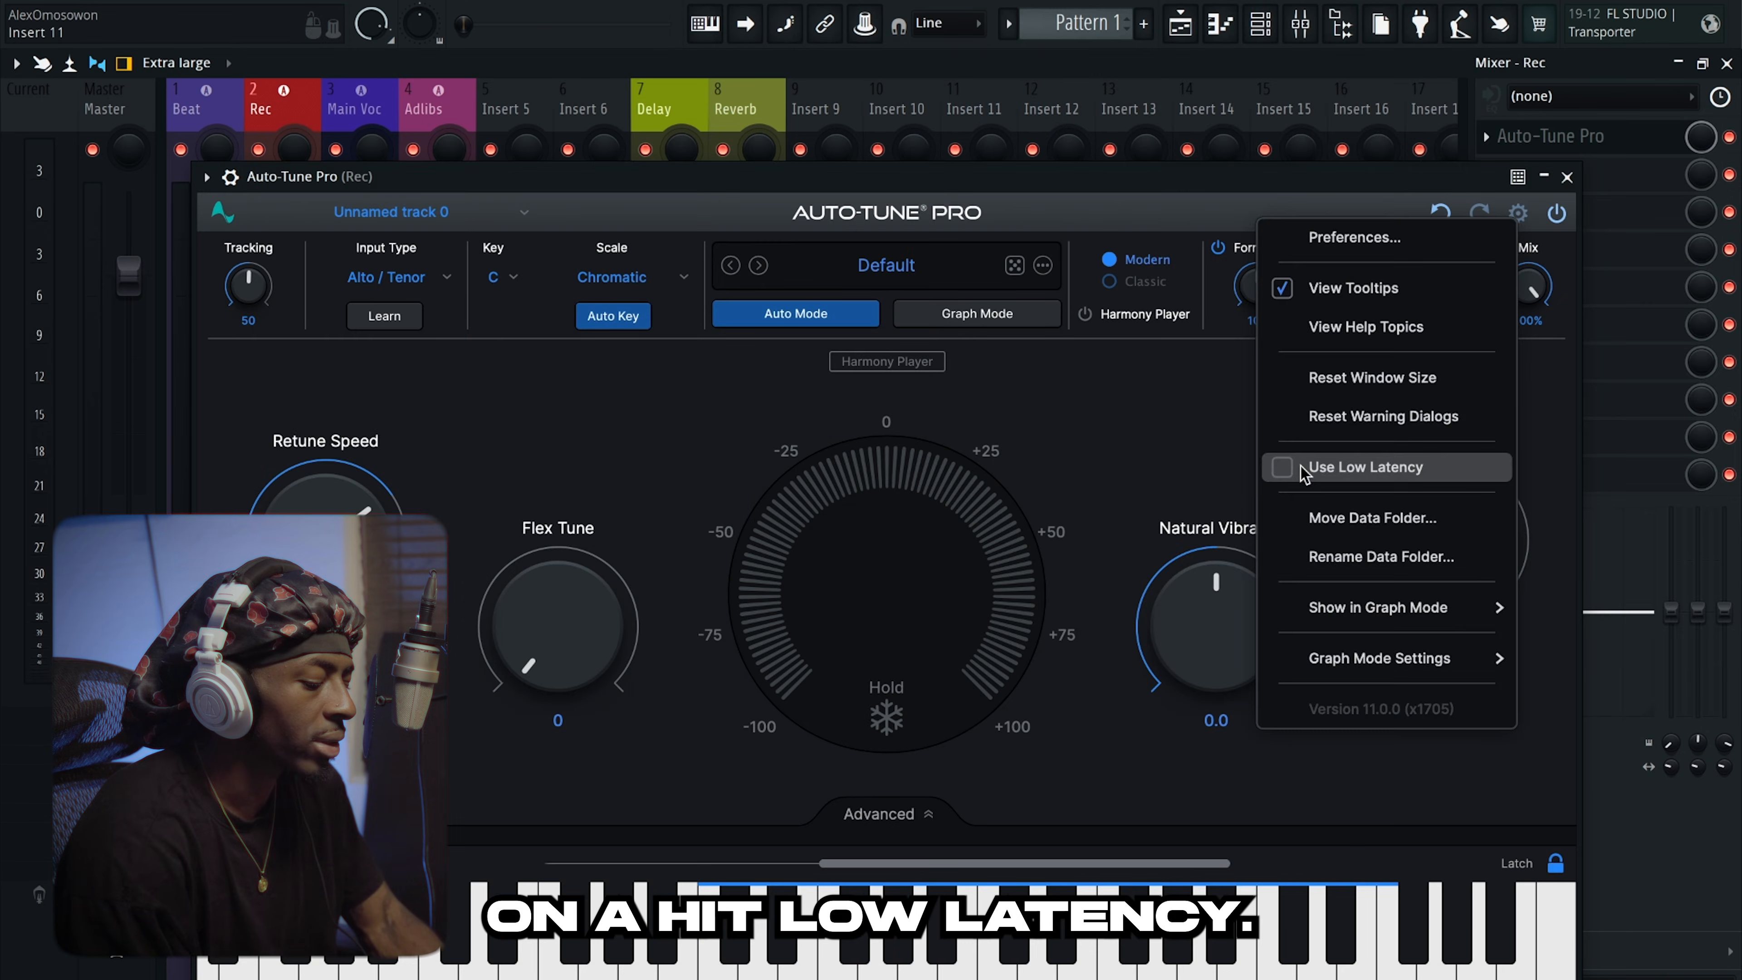
click(1327, 463)
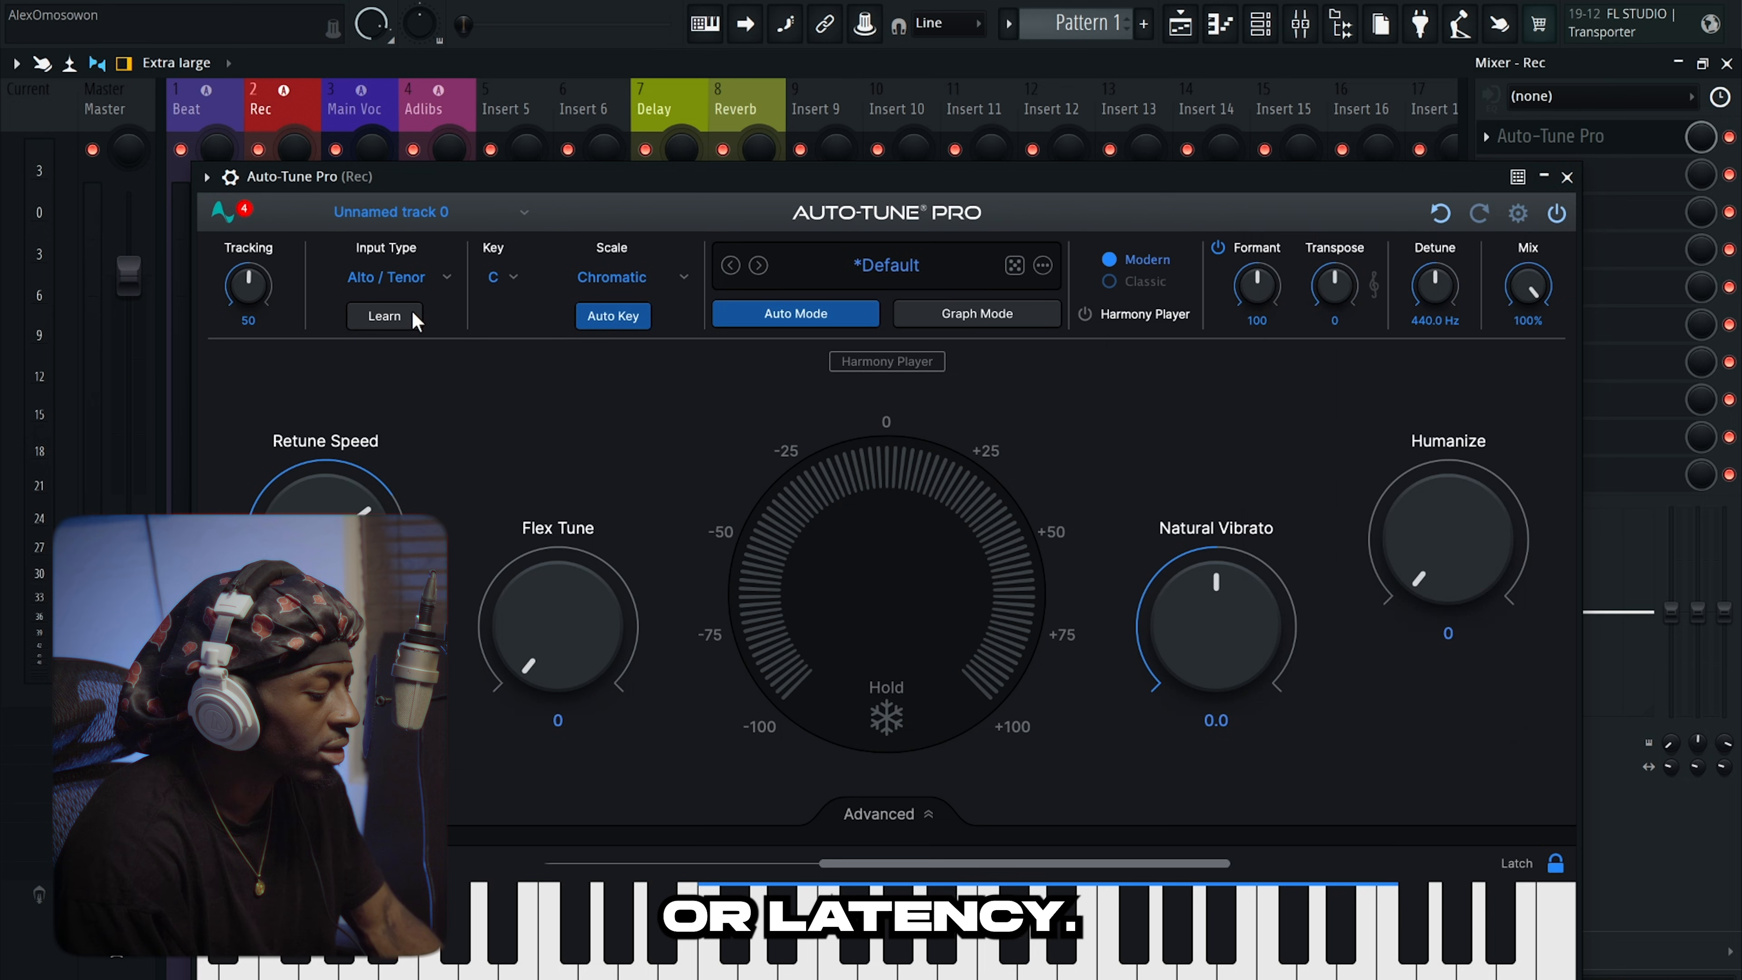
Dismiss Chrome's MP3 download popup and return to FL Studio.
click(624, 961)
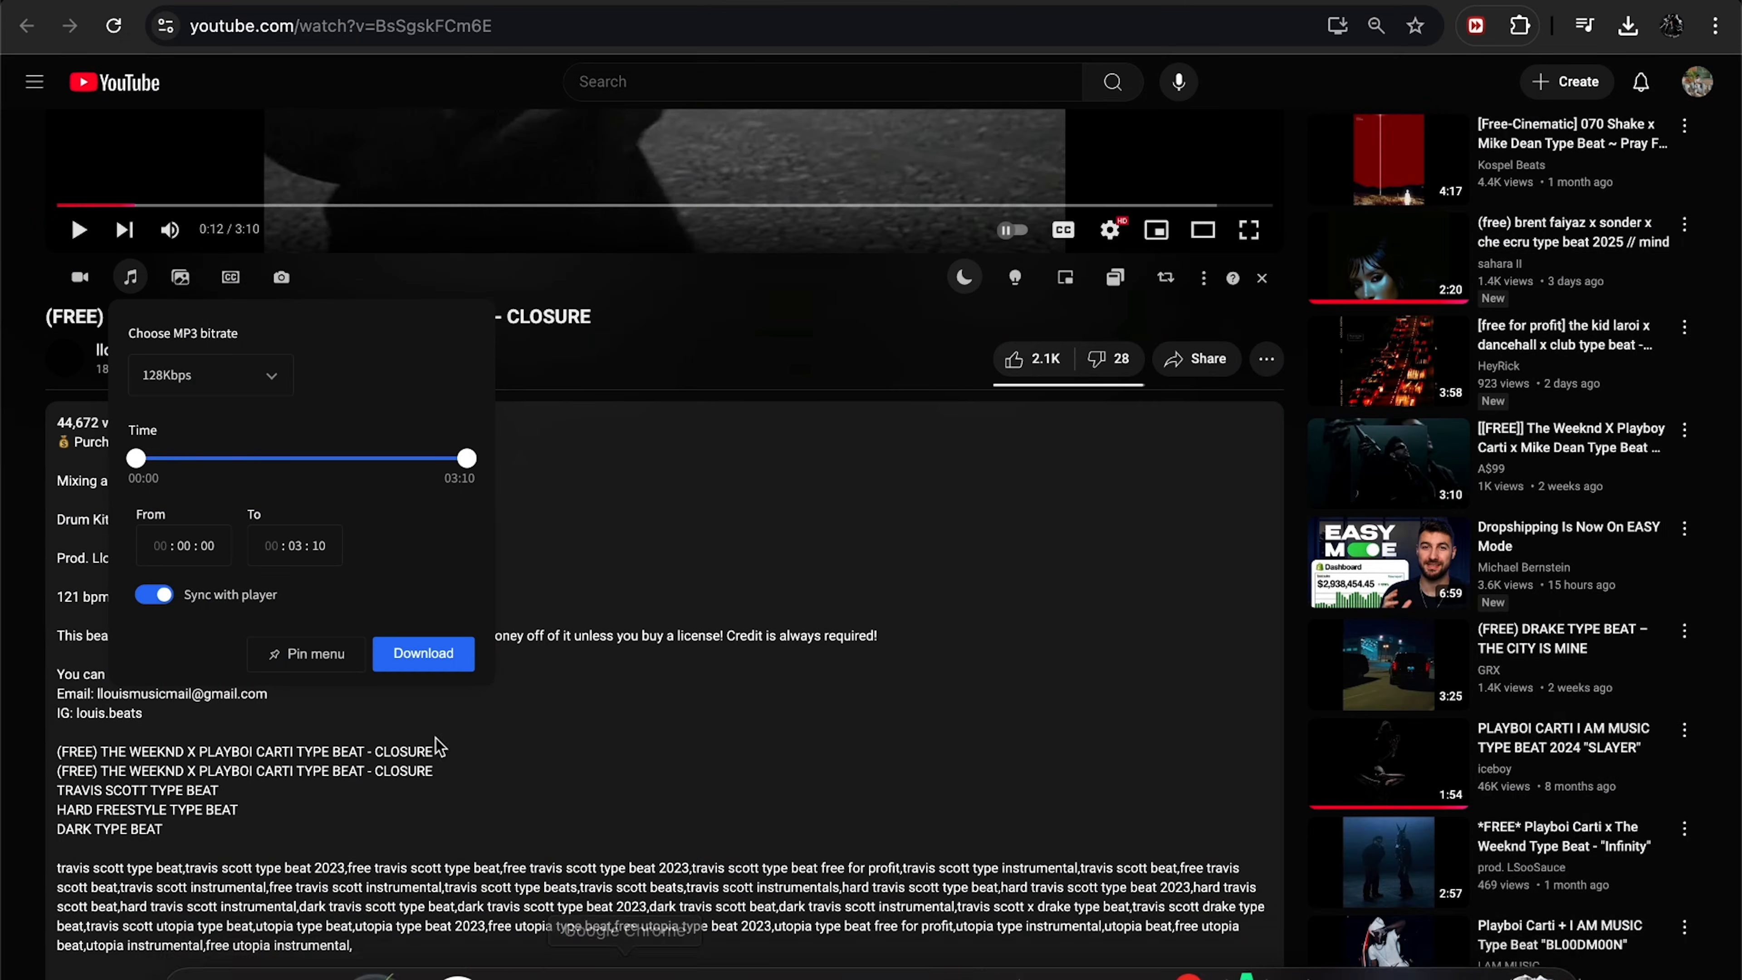
click(765, 727)
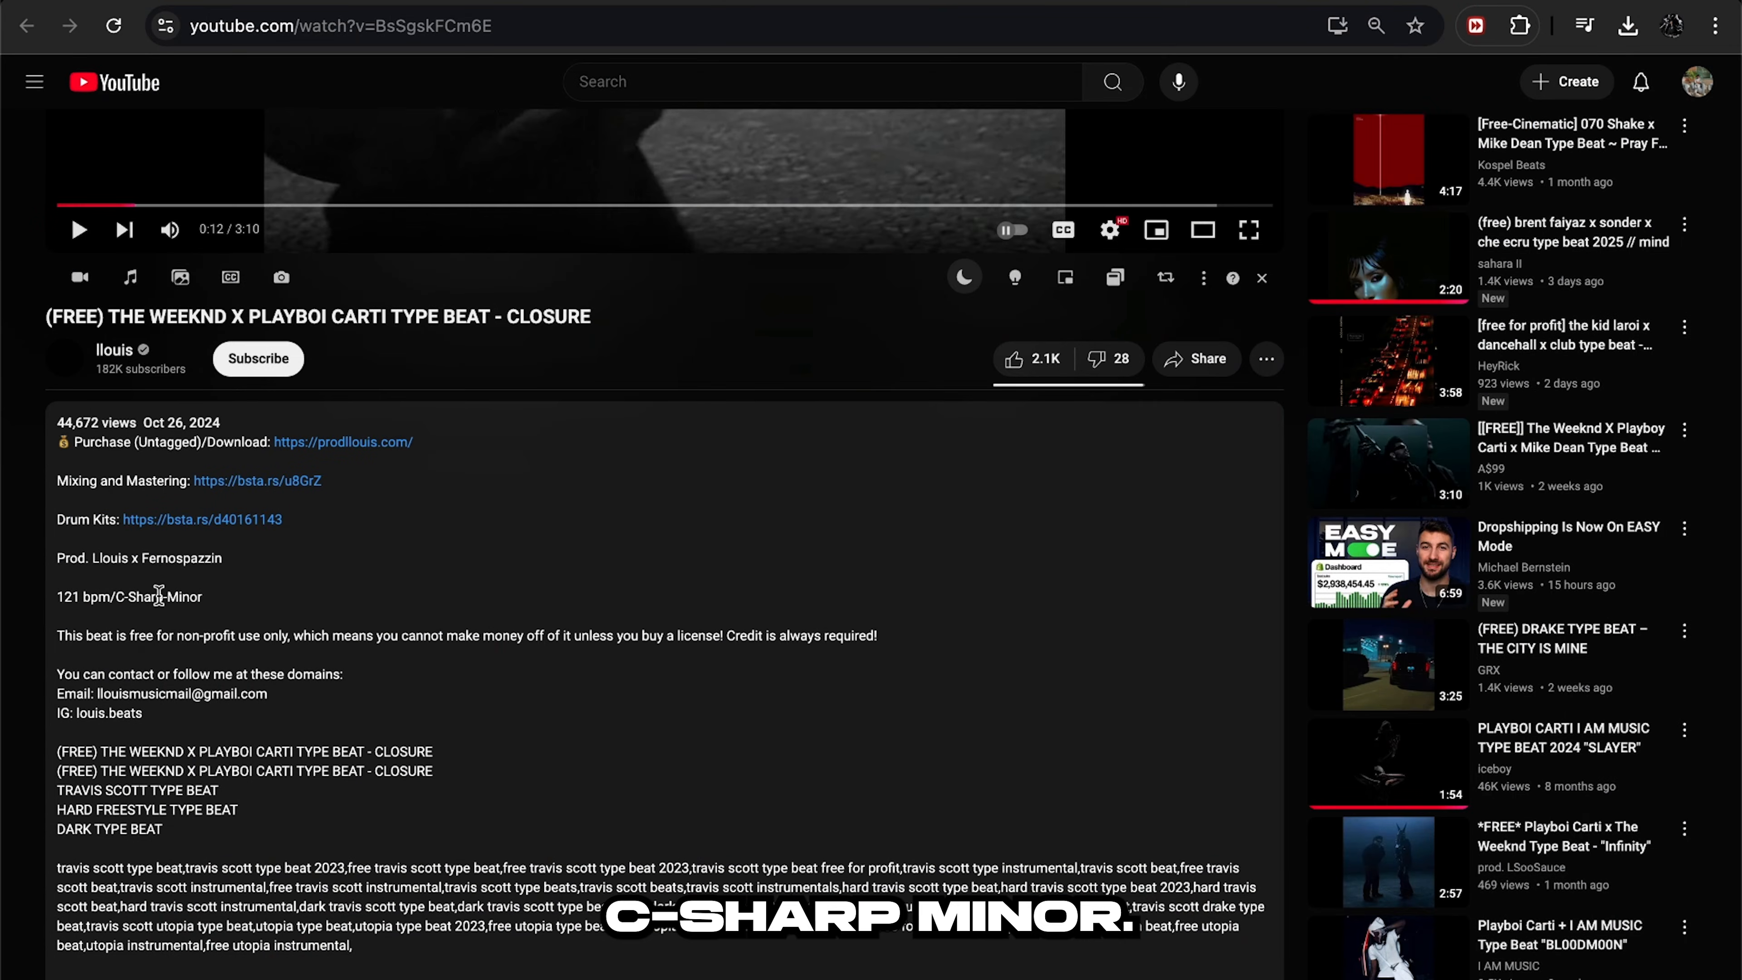
click(354, 946)
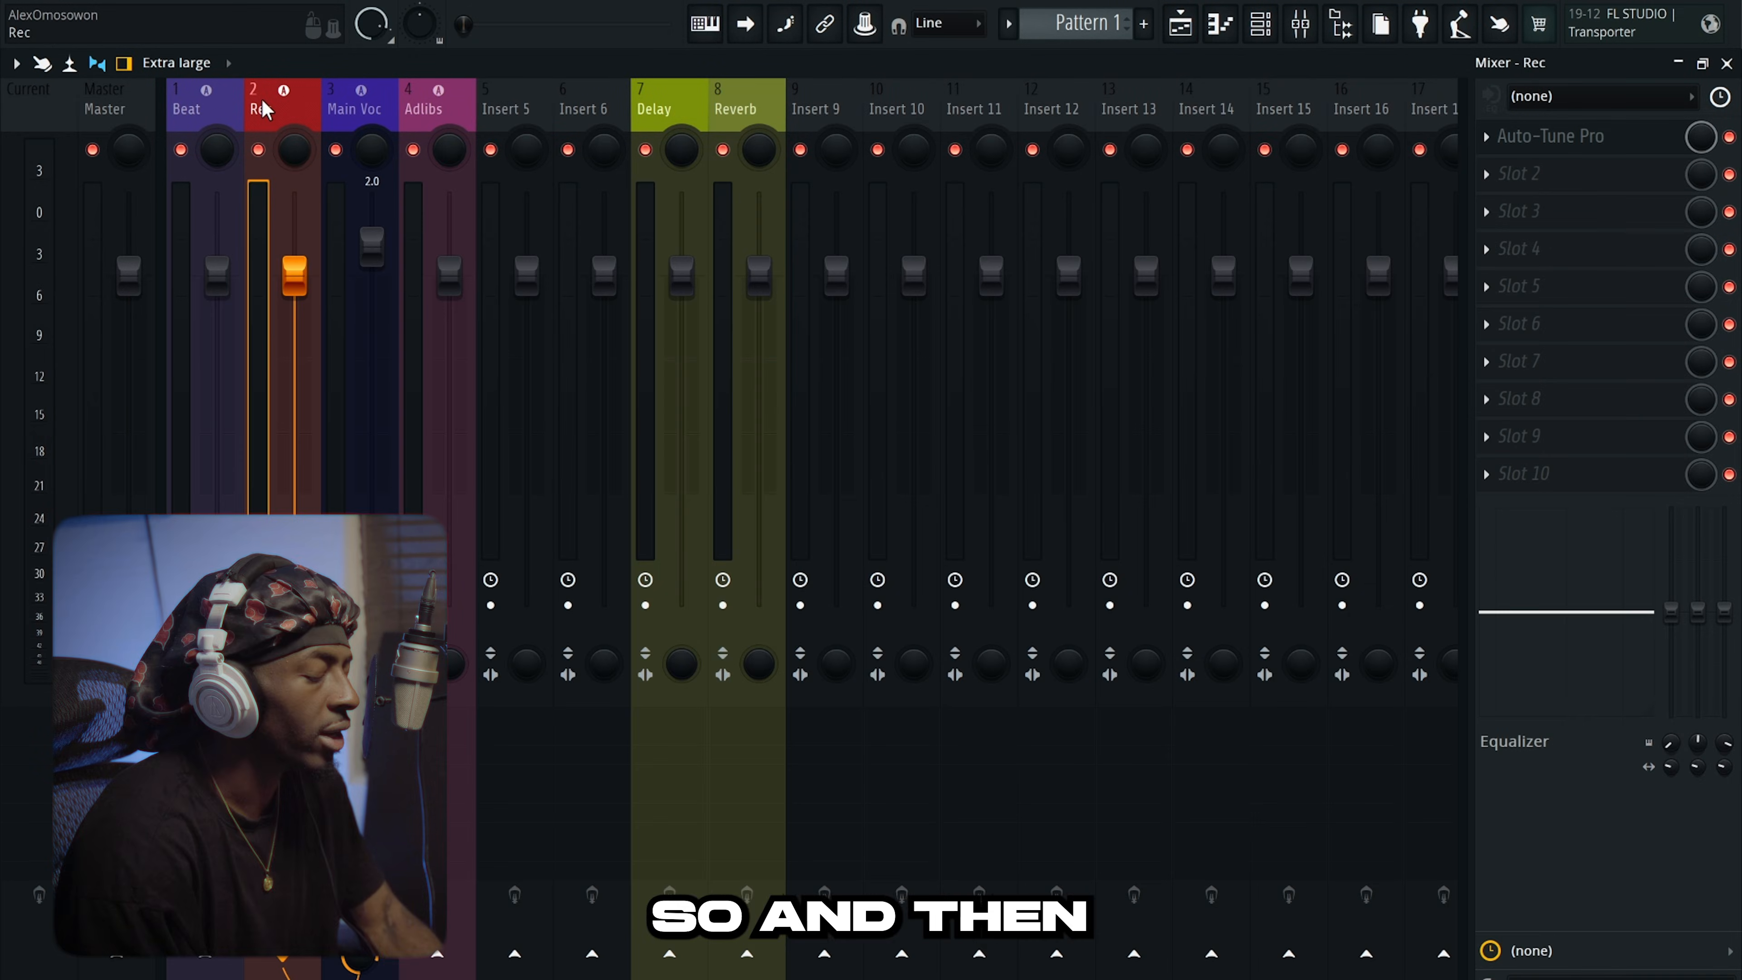
Set the Rec insert's audio input to Scarlett Solo USB mono Input 1.
click(1492, 98)
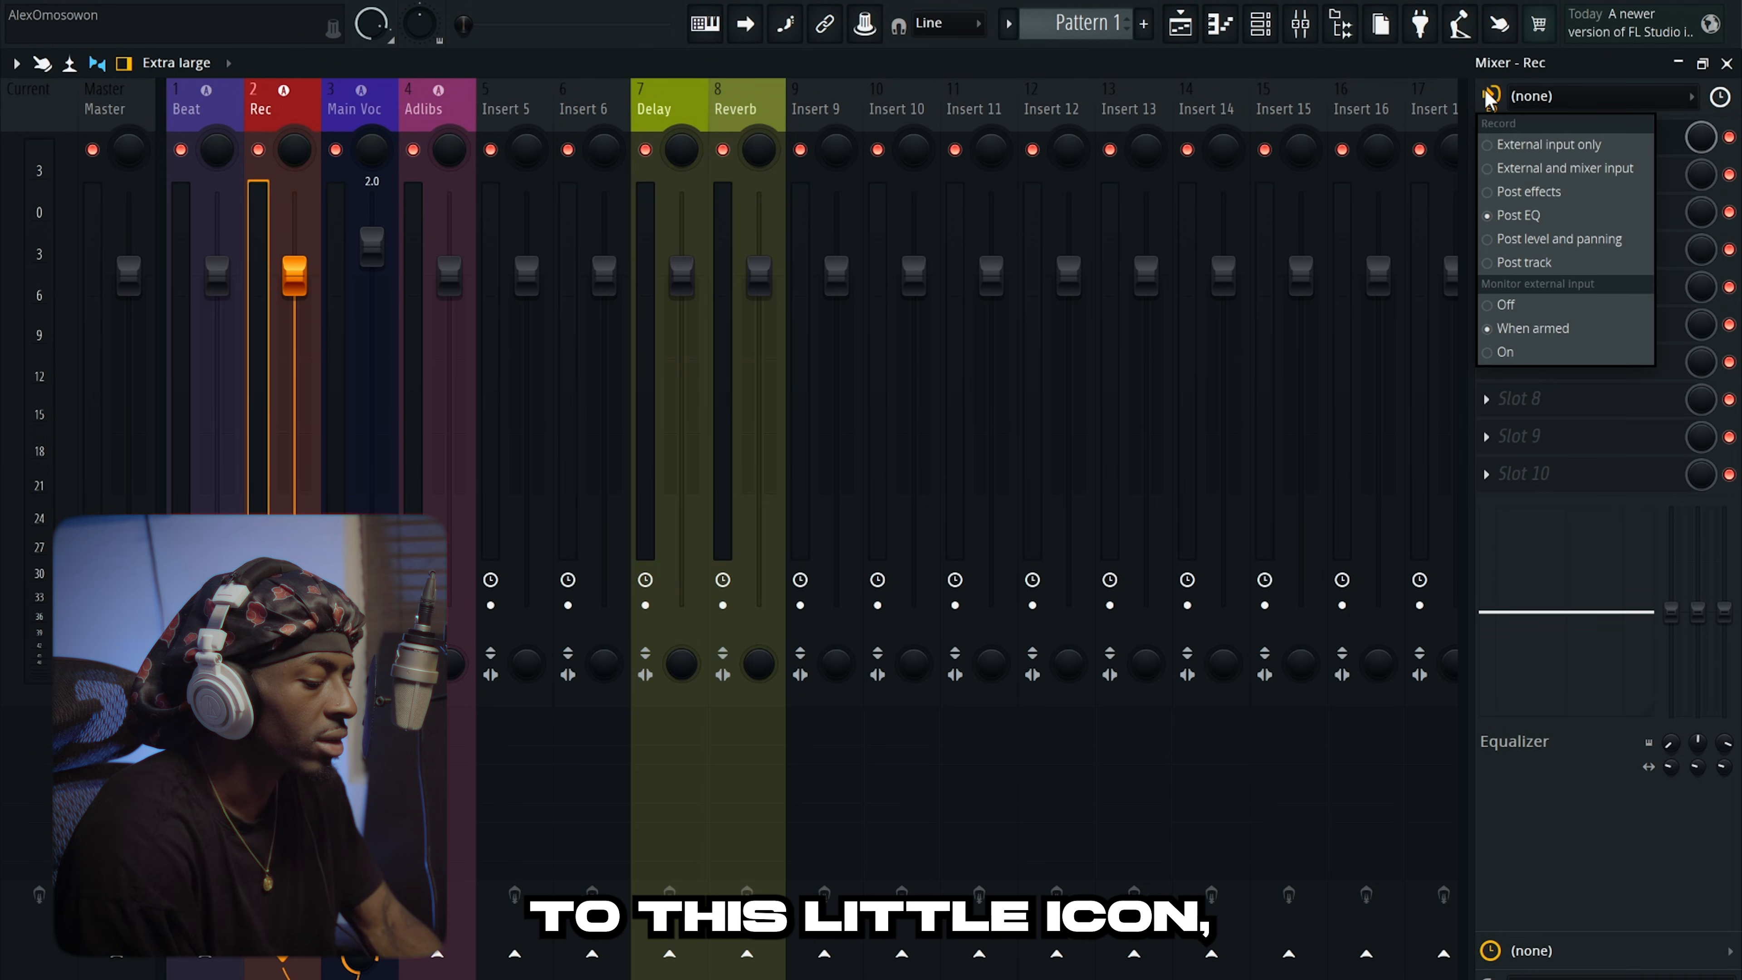
click(1519, 150)
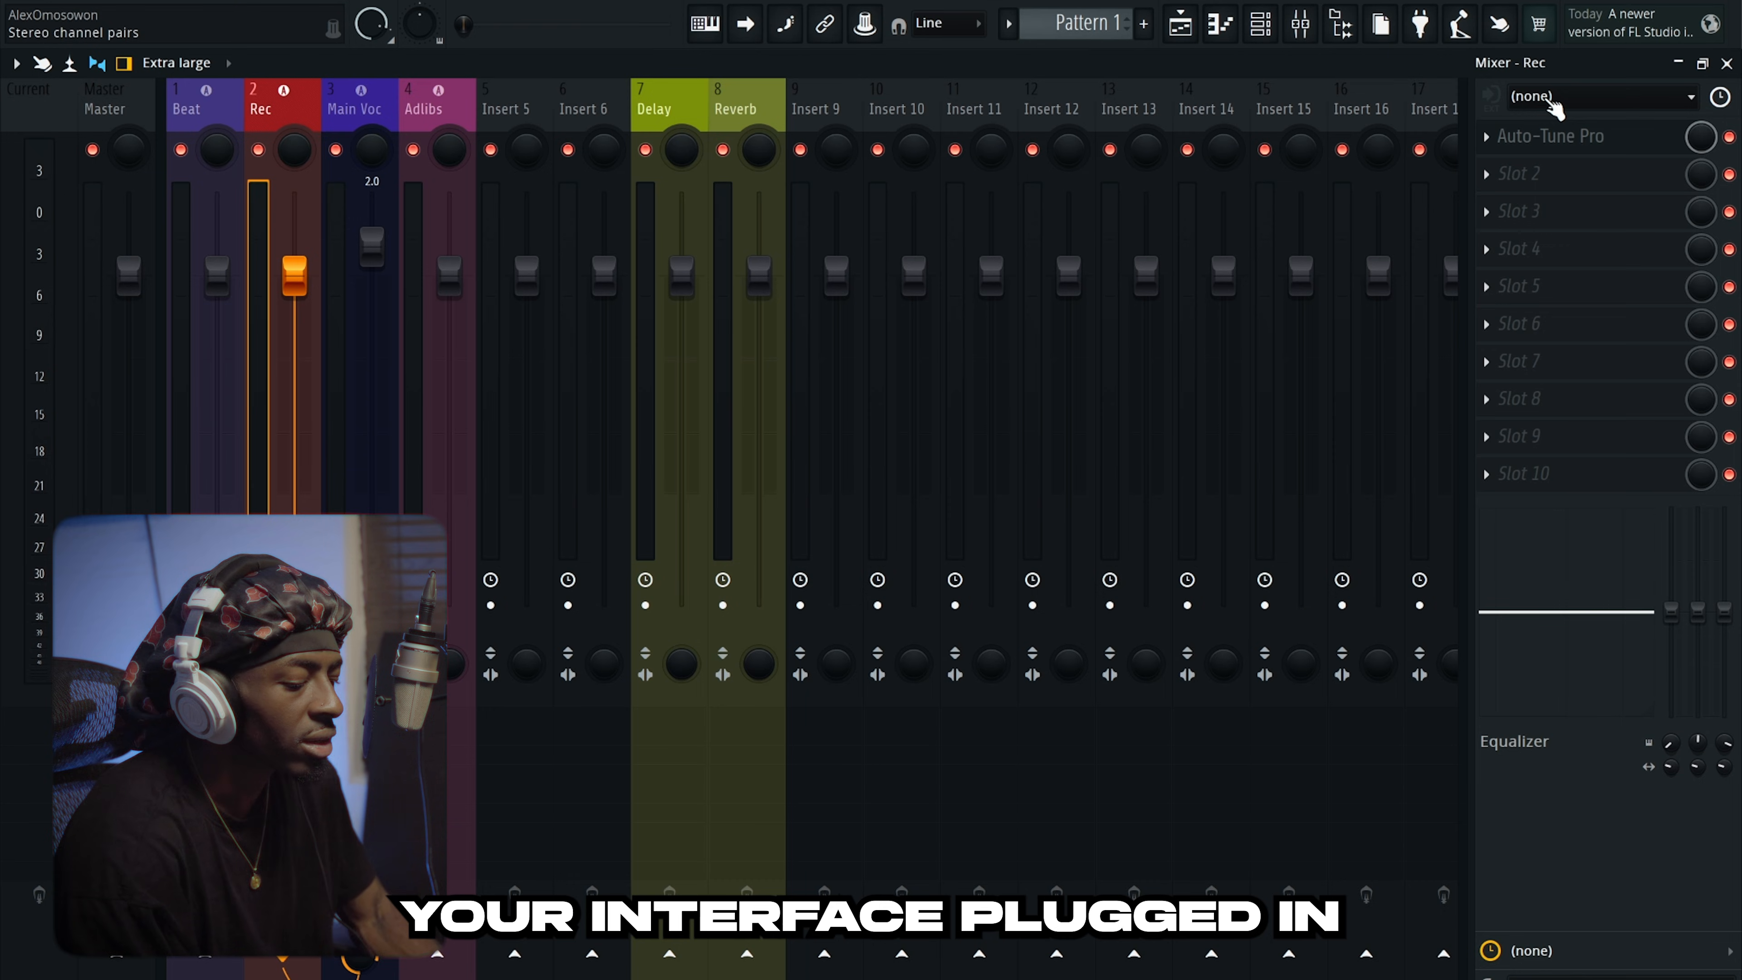
click(1552, 102)
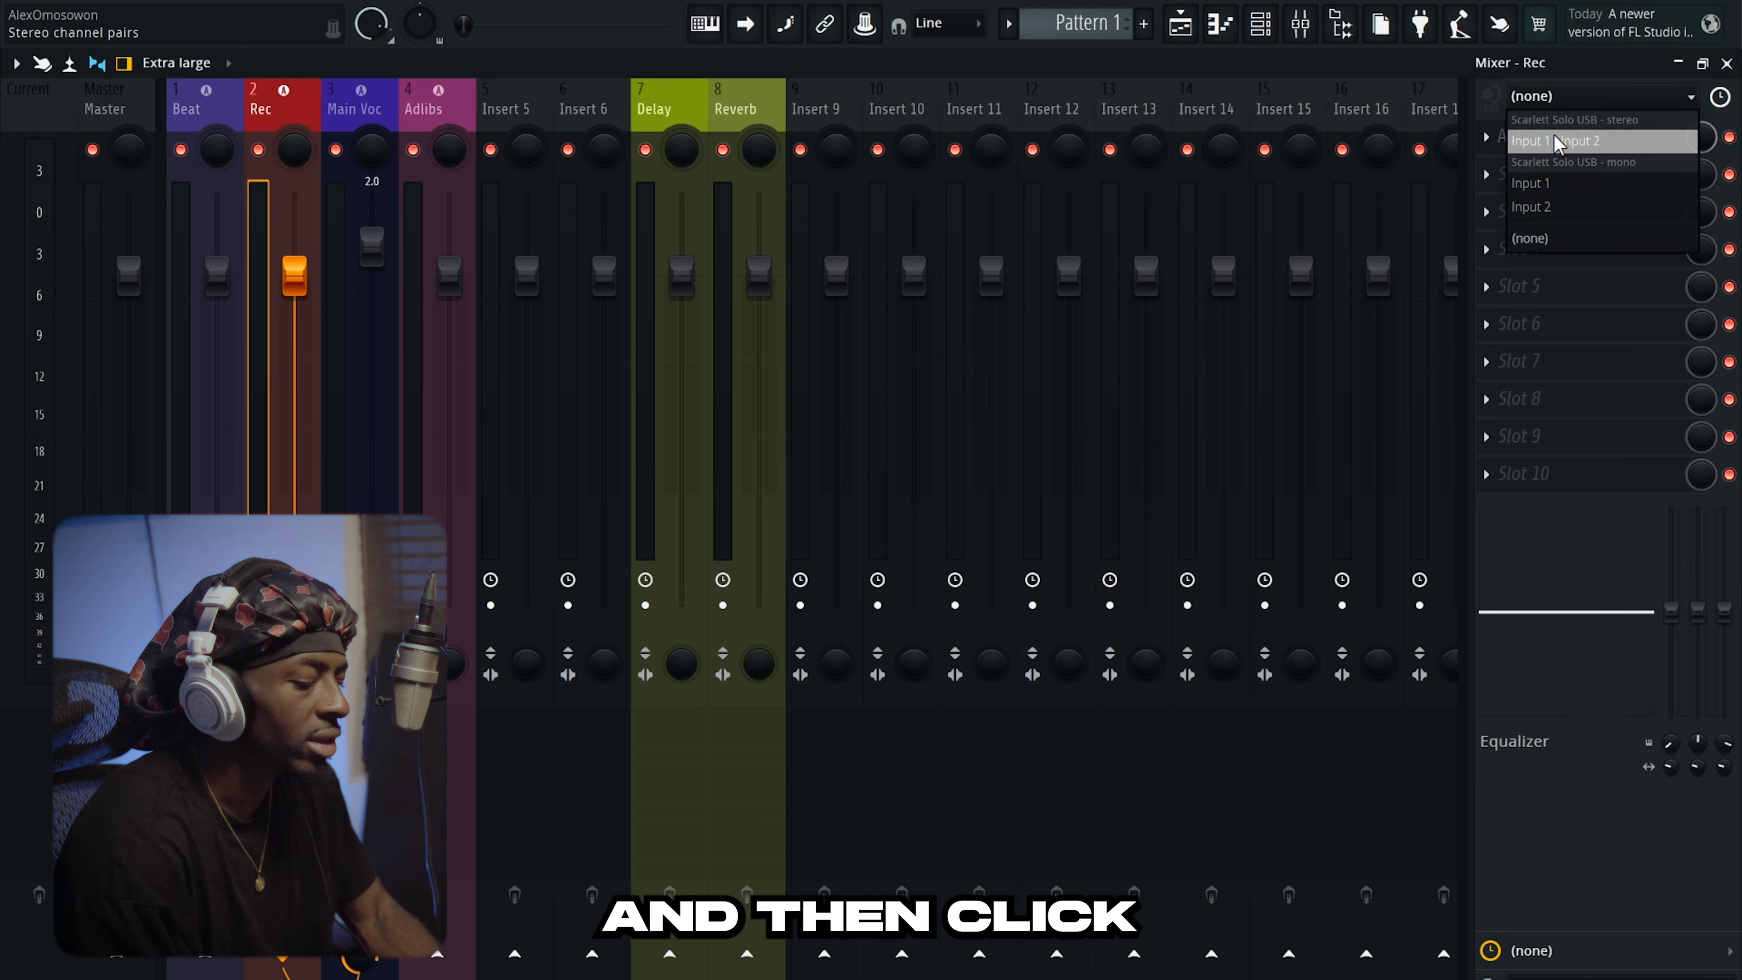
click(1577, 182)
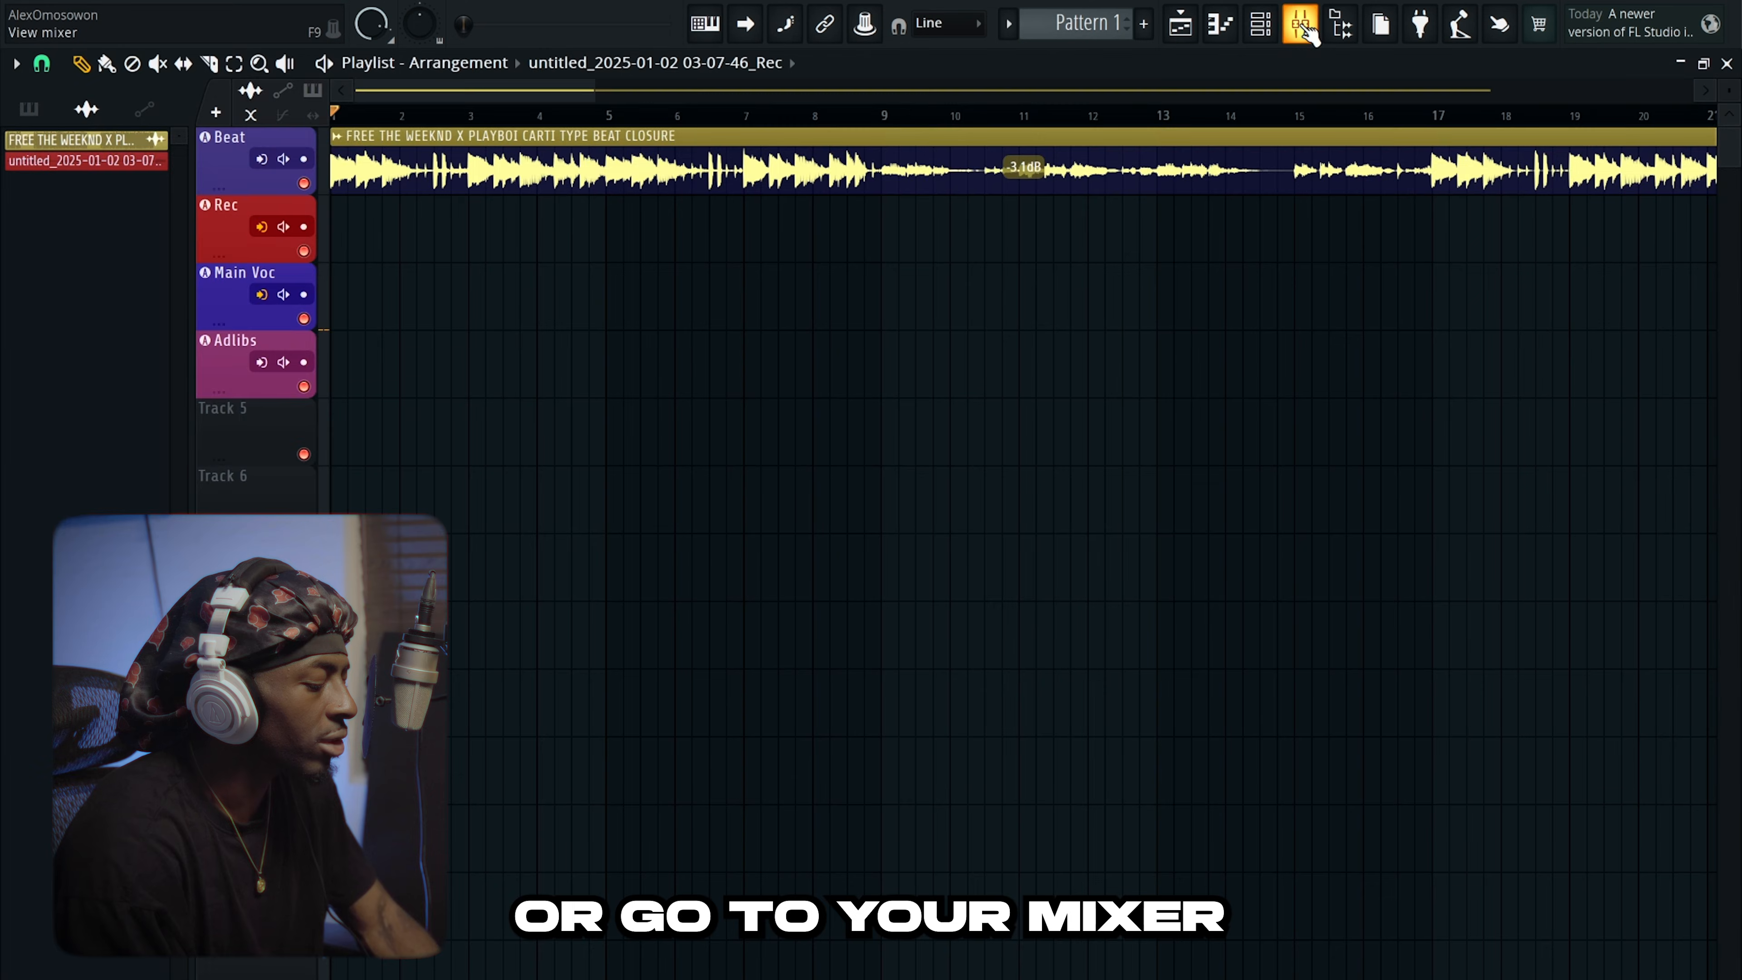
Record-arm the Rec track in the Playlist, then show the mixer.
click(304, 228)
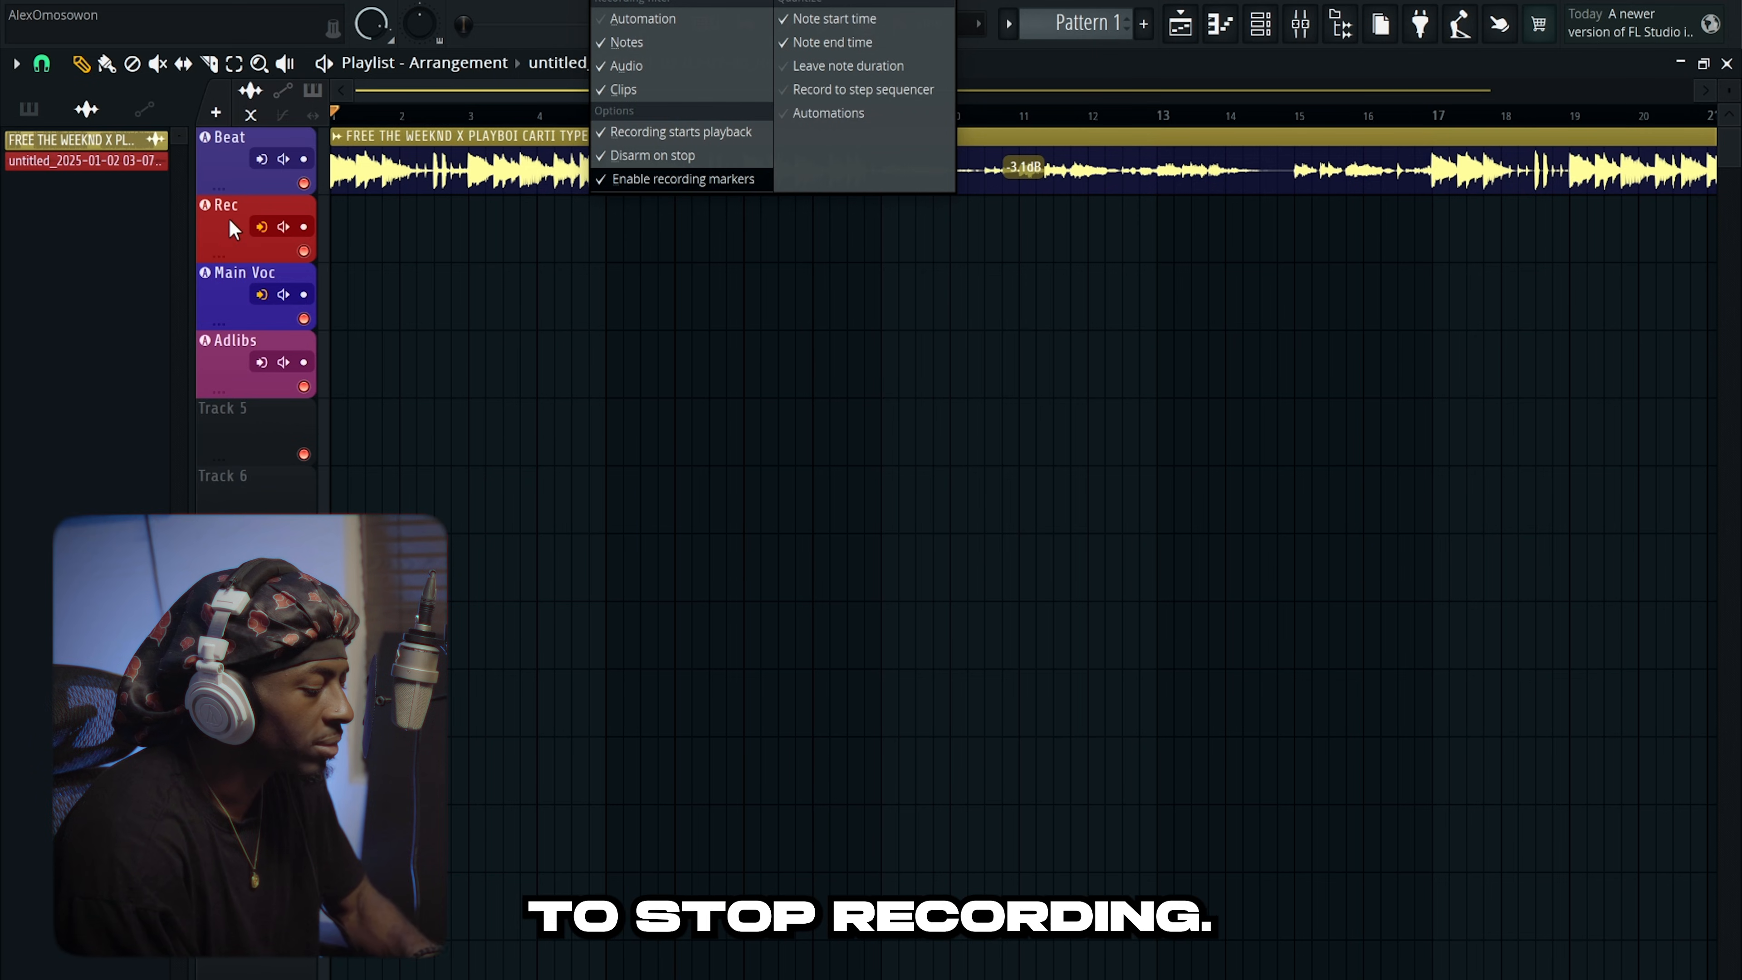
click(1301, 24)
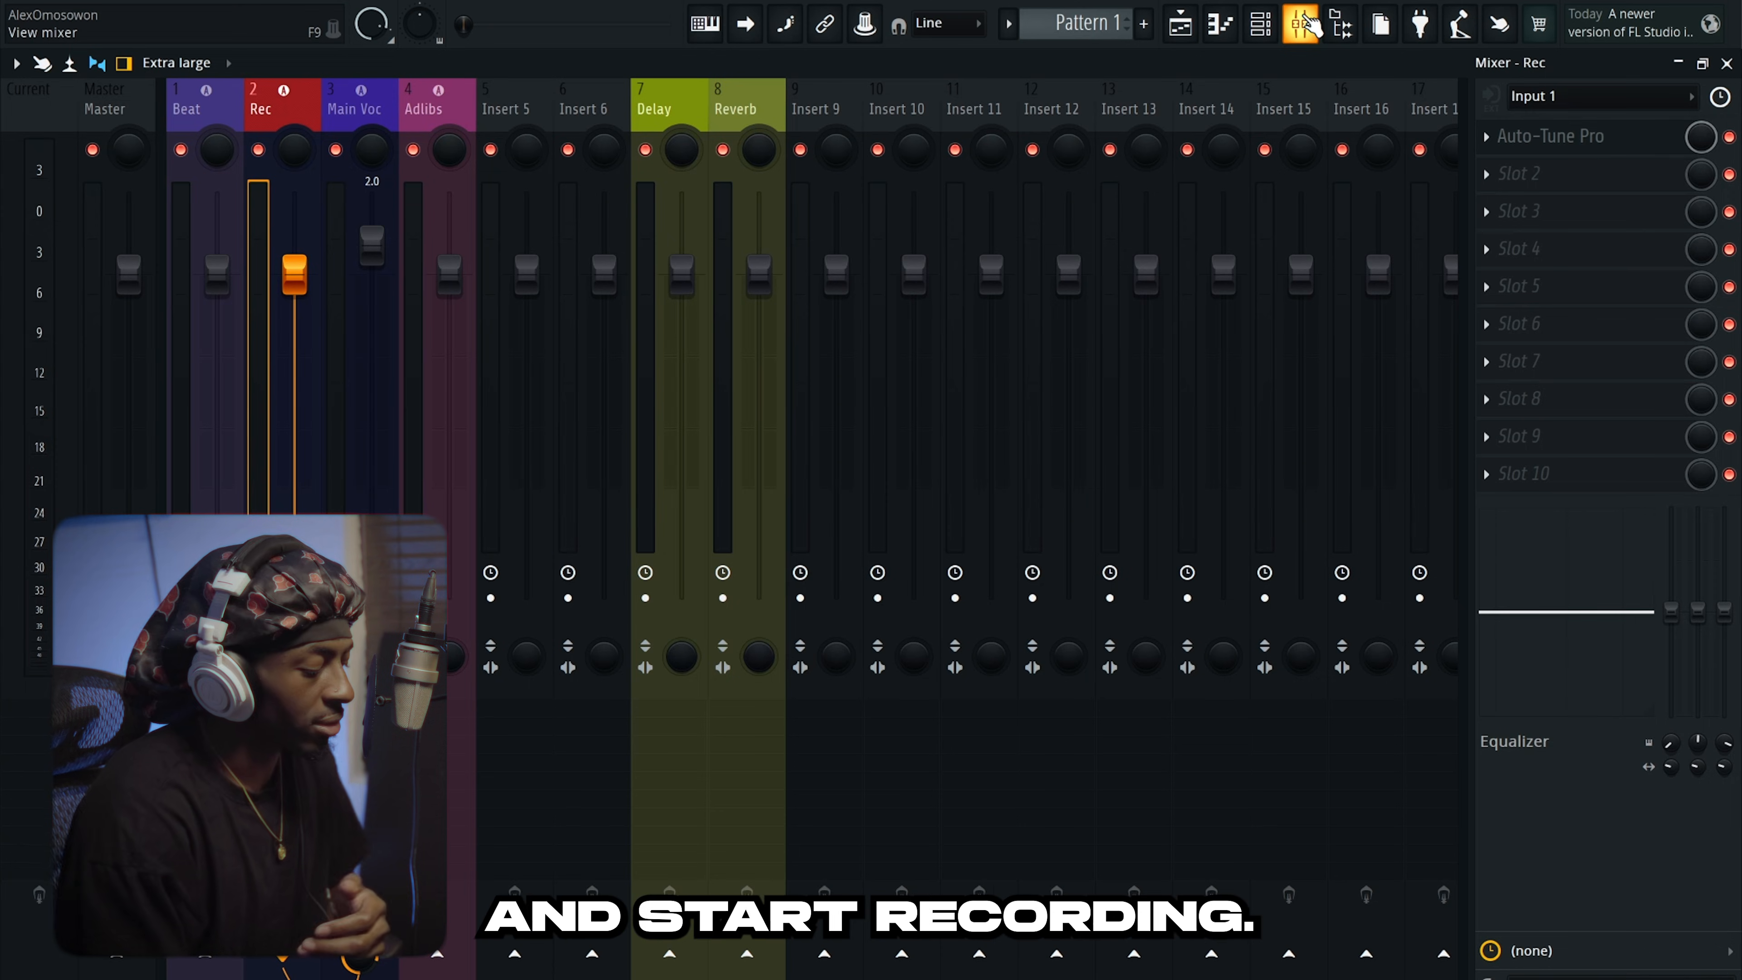
Close the mixer and record a vocal take on Rec, reaching about bar 36.
click(1303, 27)
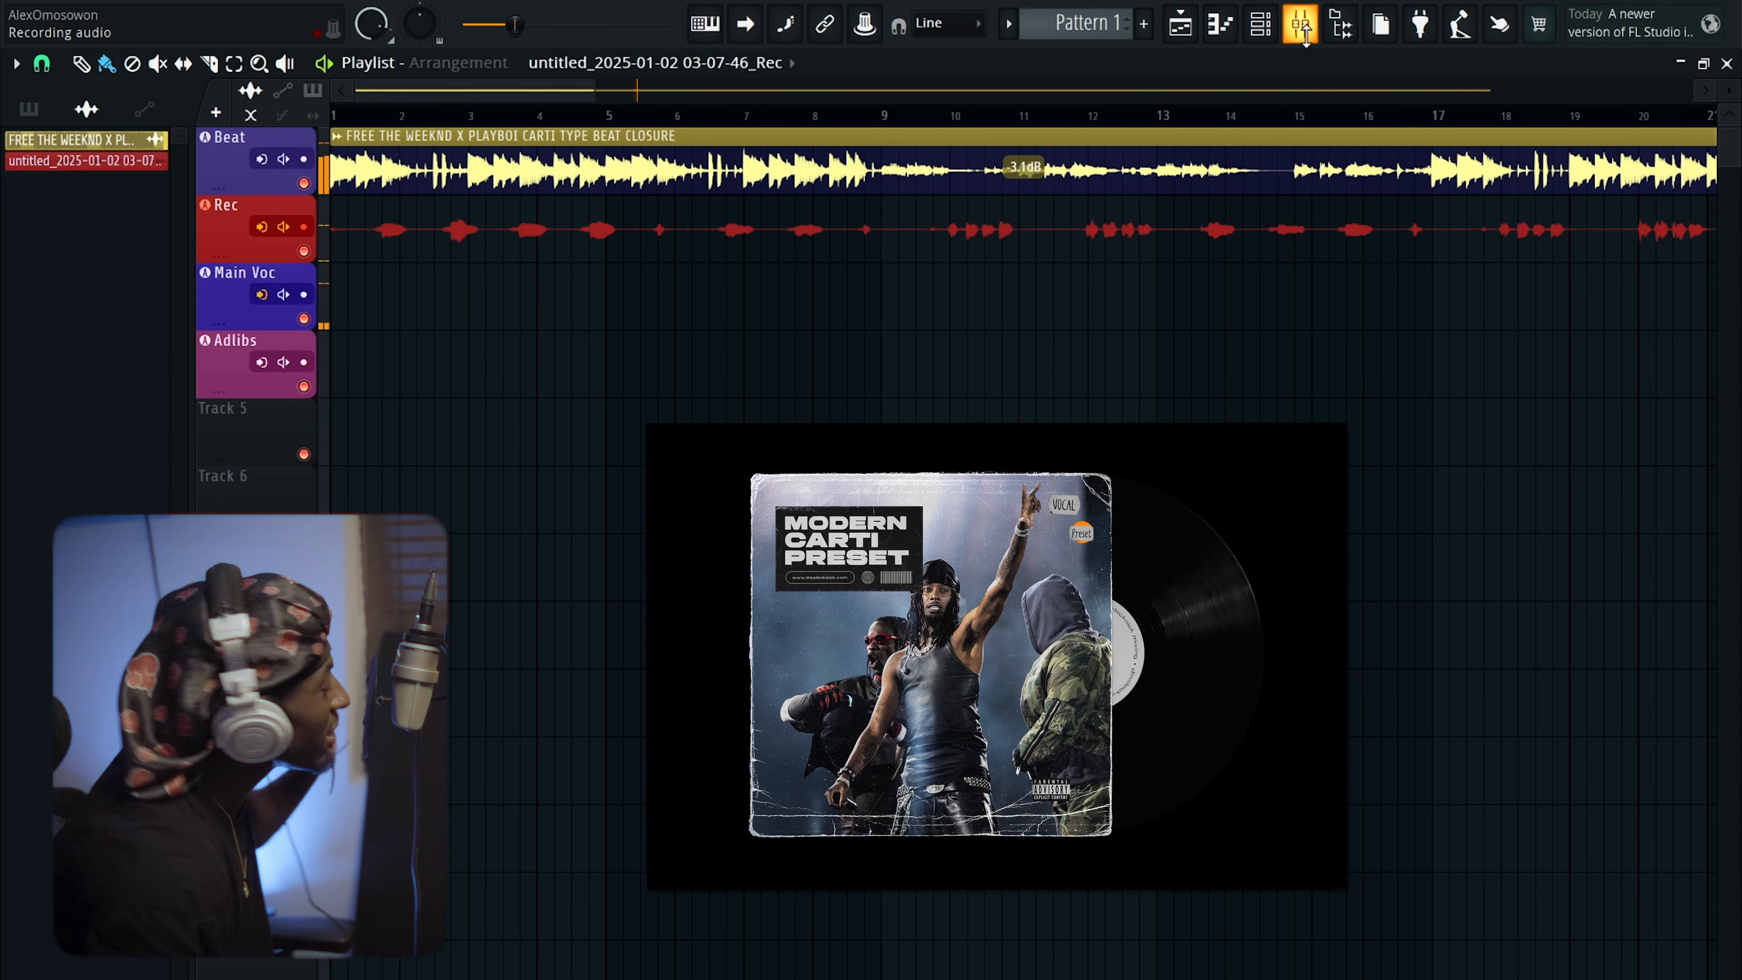
scroll(1587, 546, down, 4)
scroll(1587, 546, down, 3)
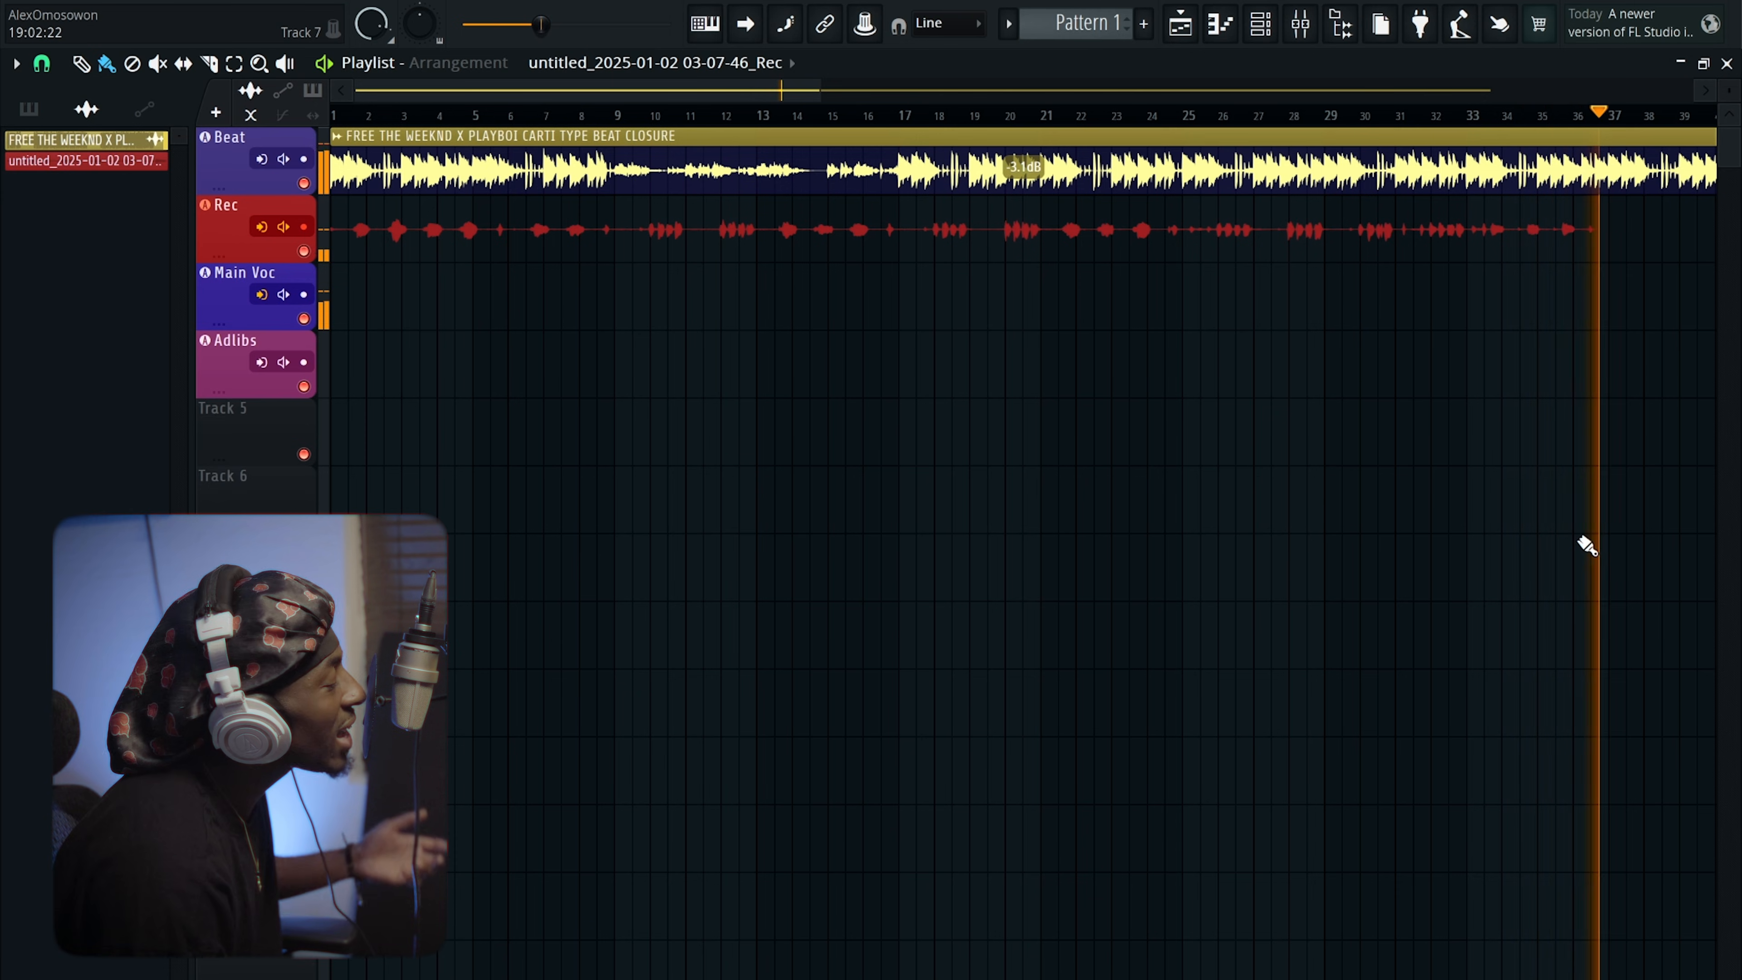
Stop recording and drag the first take down onto the Main Voc track.
key(space)
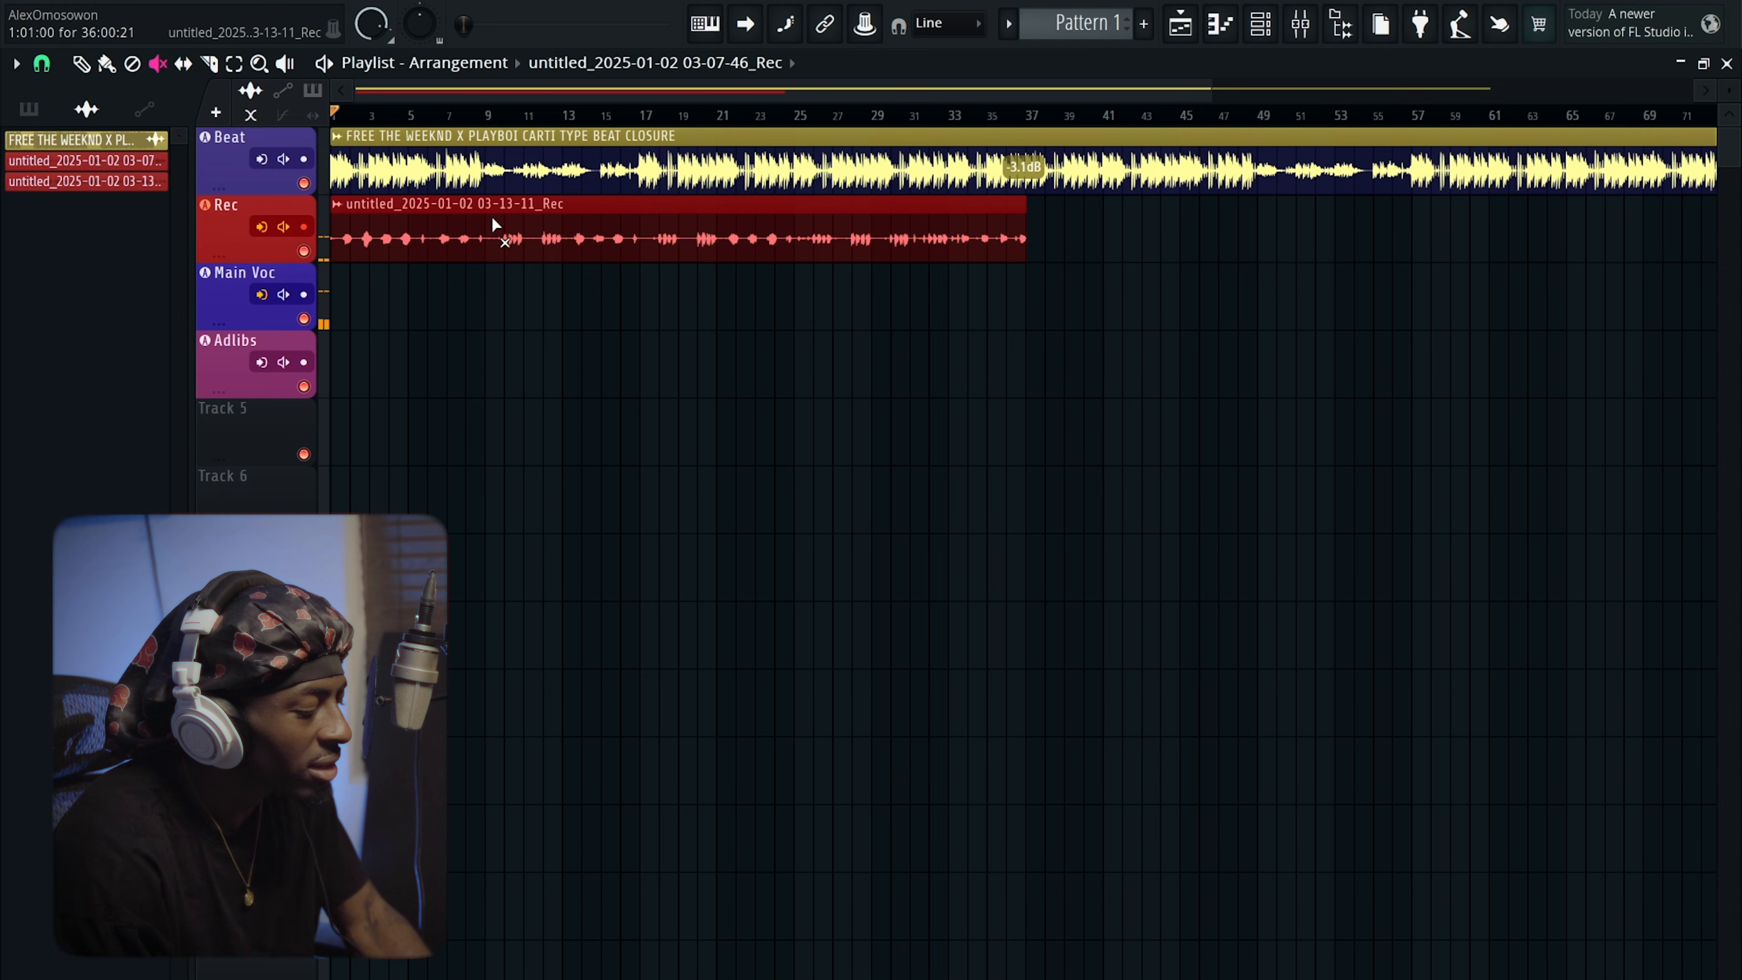
key(p)
drag(494, 222, 491, 304)
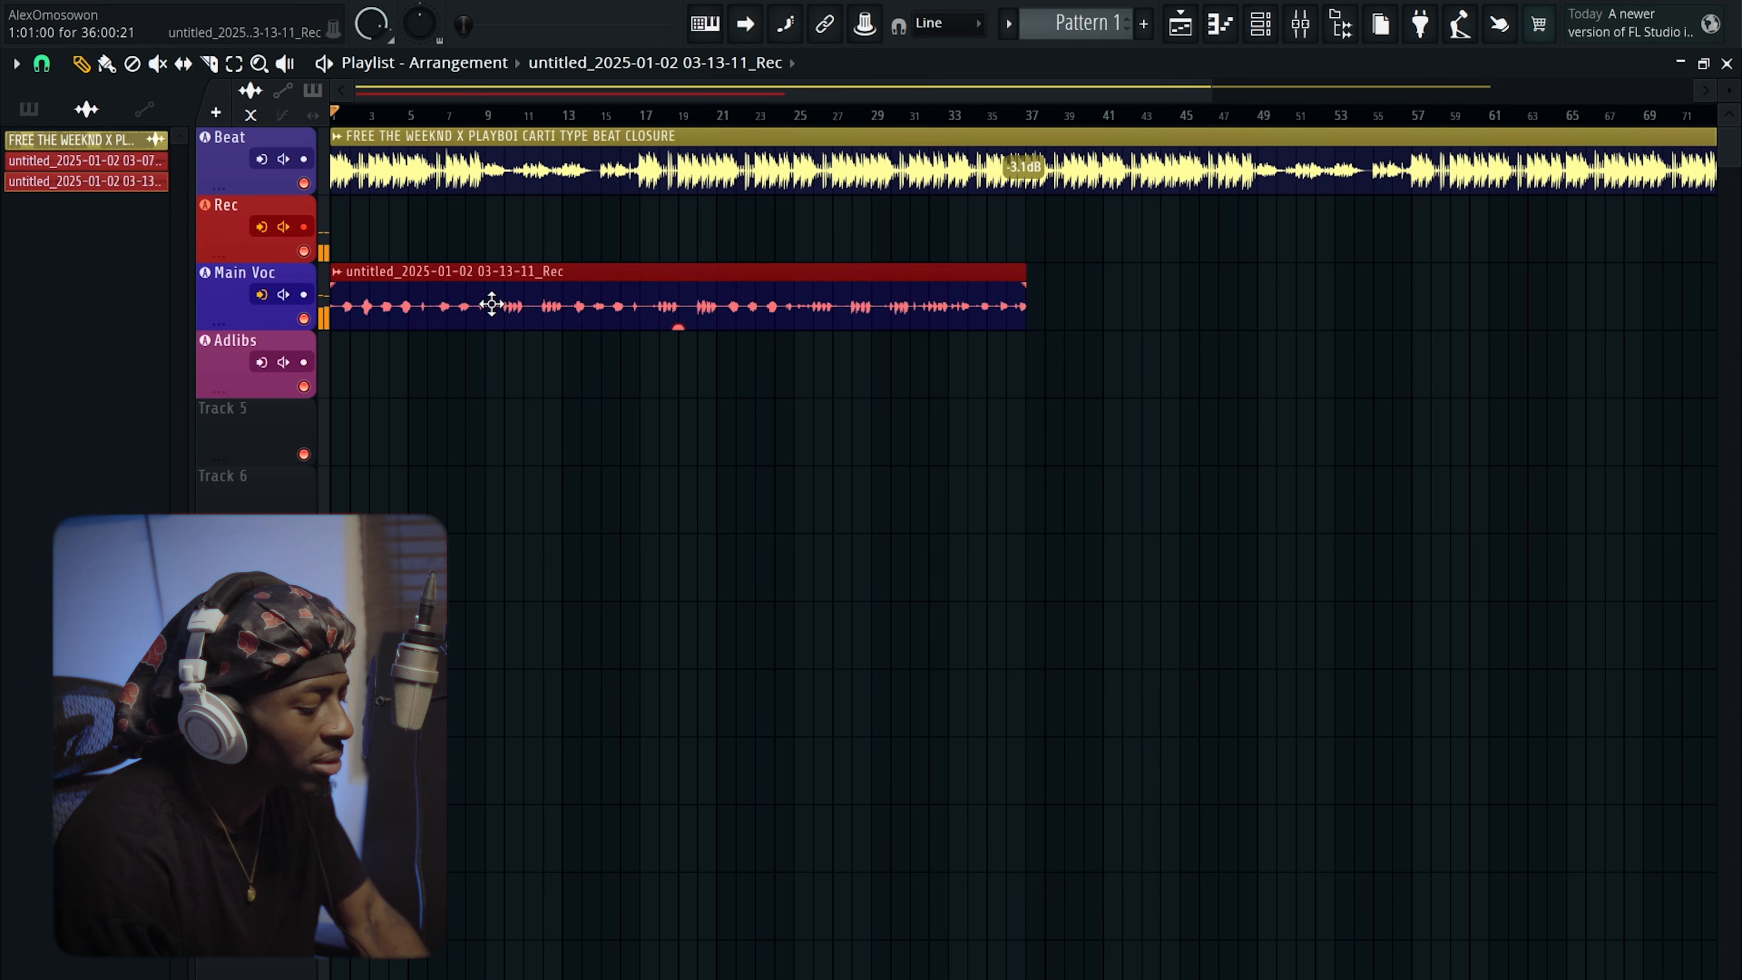
Record a second take on Rec starting from bar 31.
click(928, 115)
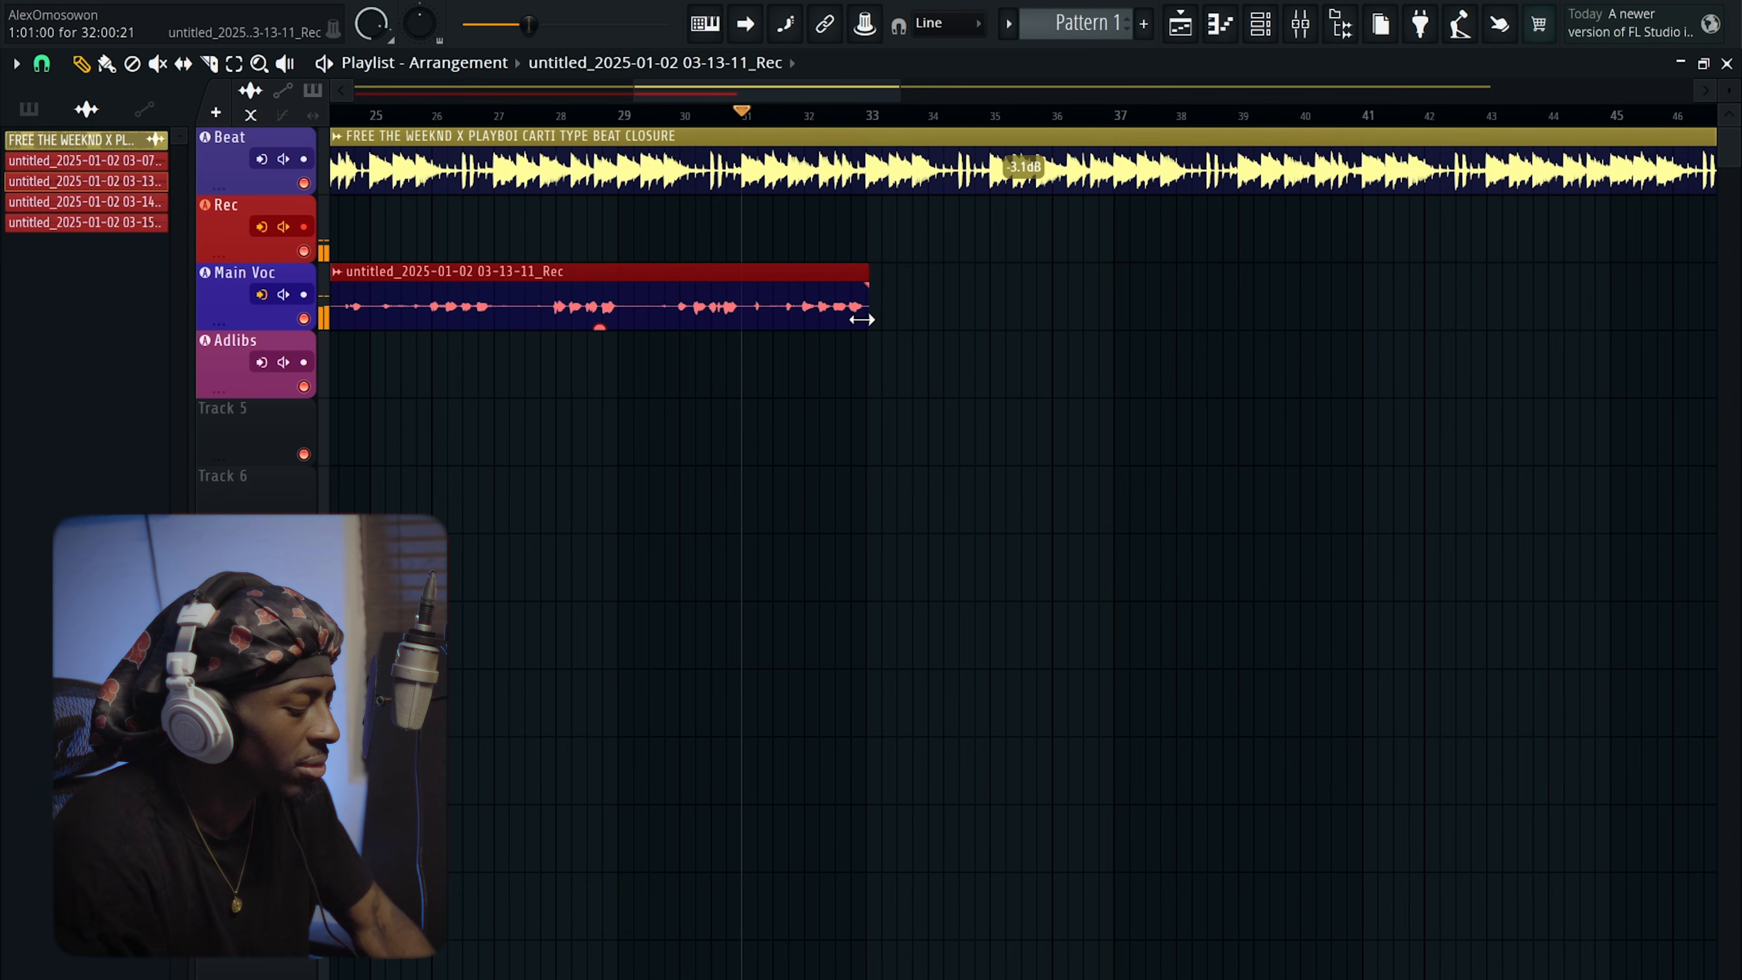
key(space)
scroll(862, 320, down, 5)
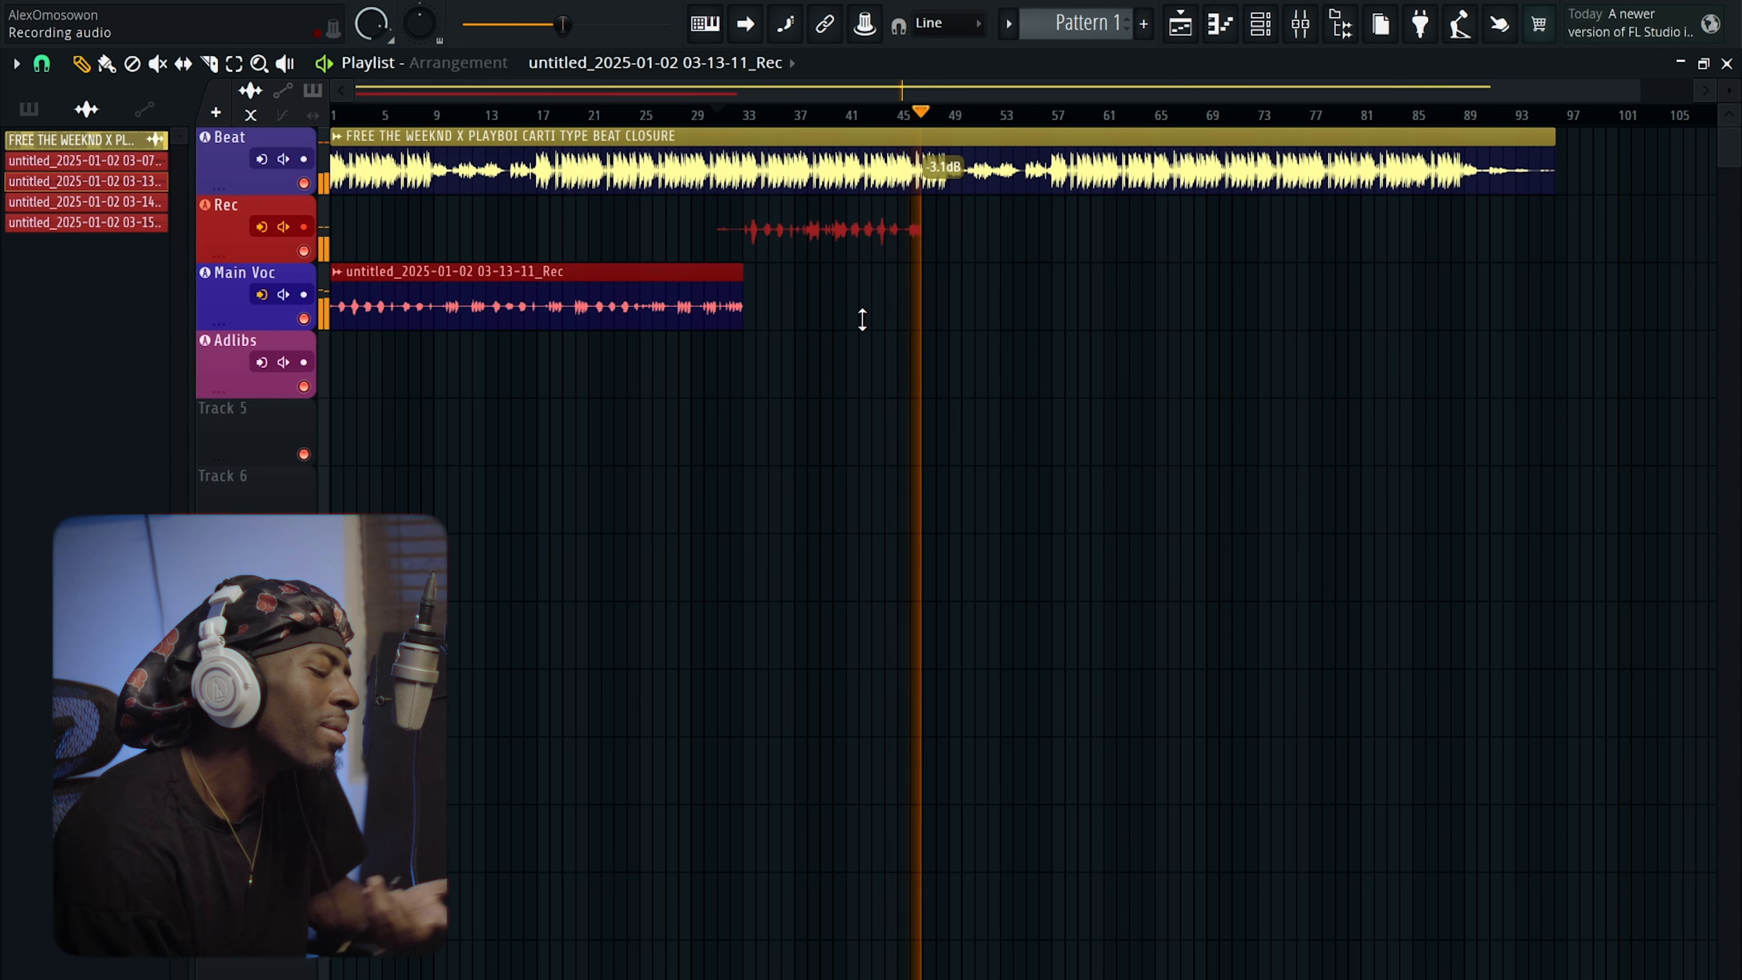
Stop the second take, drag it onto Main Voc after the first, and open the mixer.
key(space)
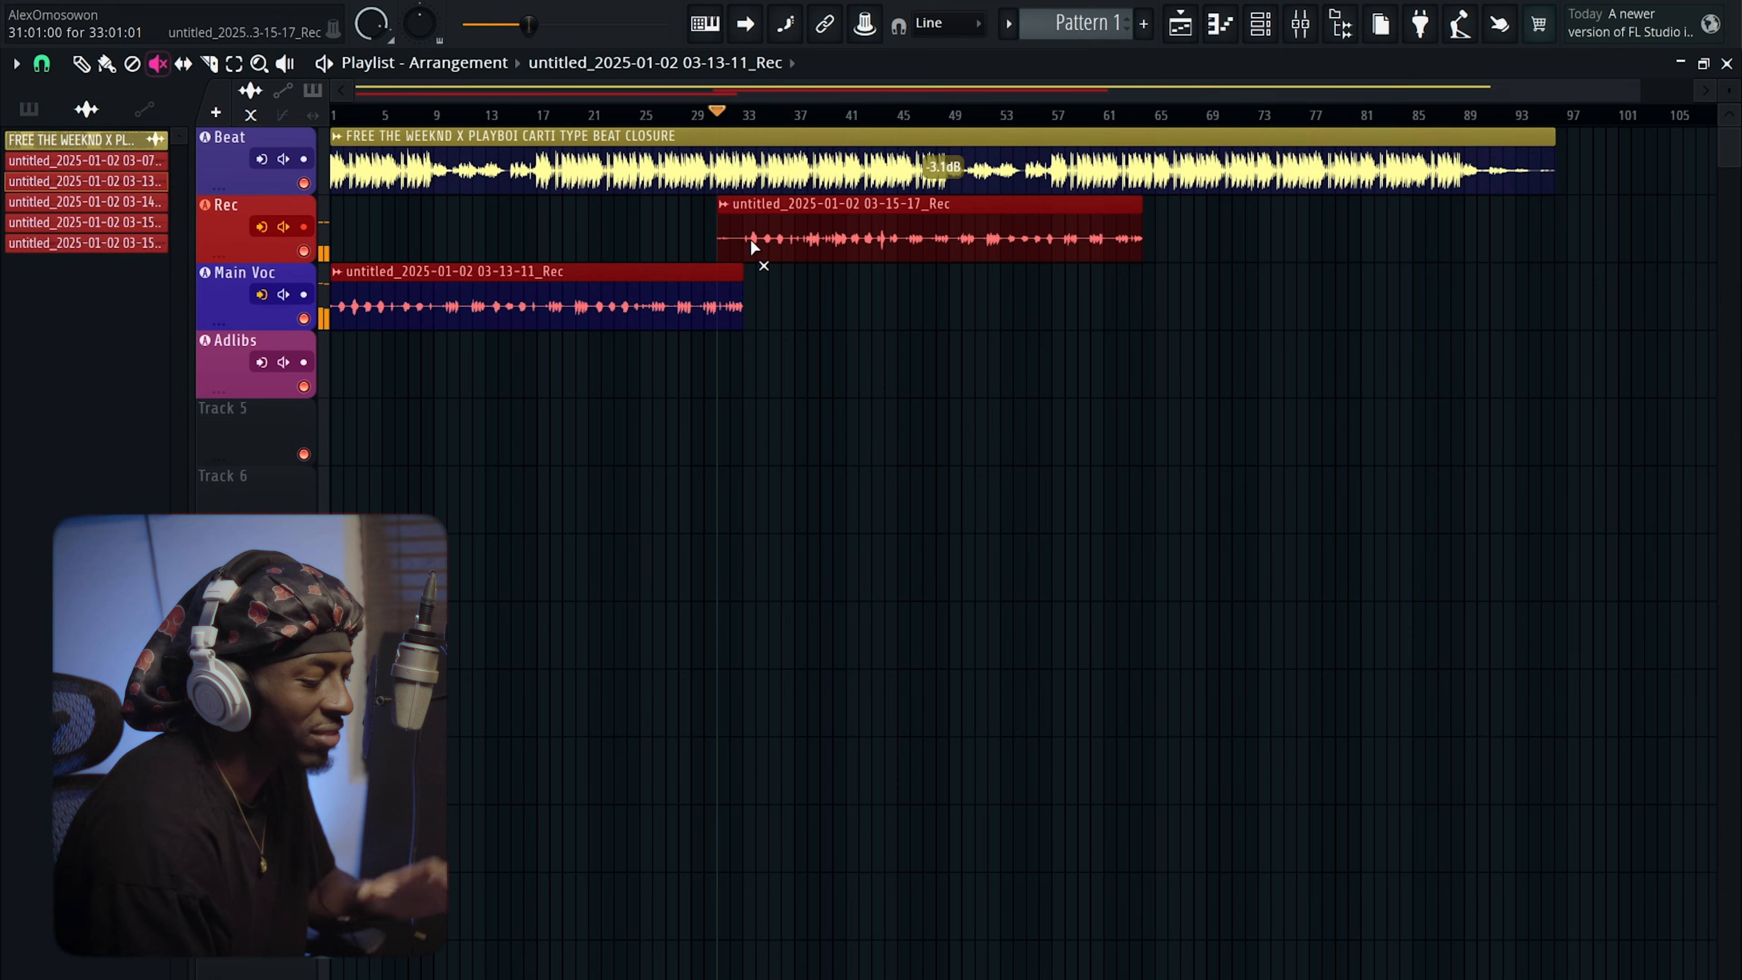
scroll(752, 242, down, 3)
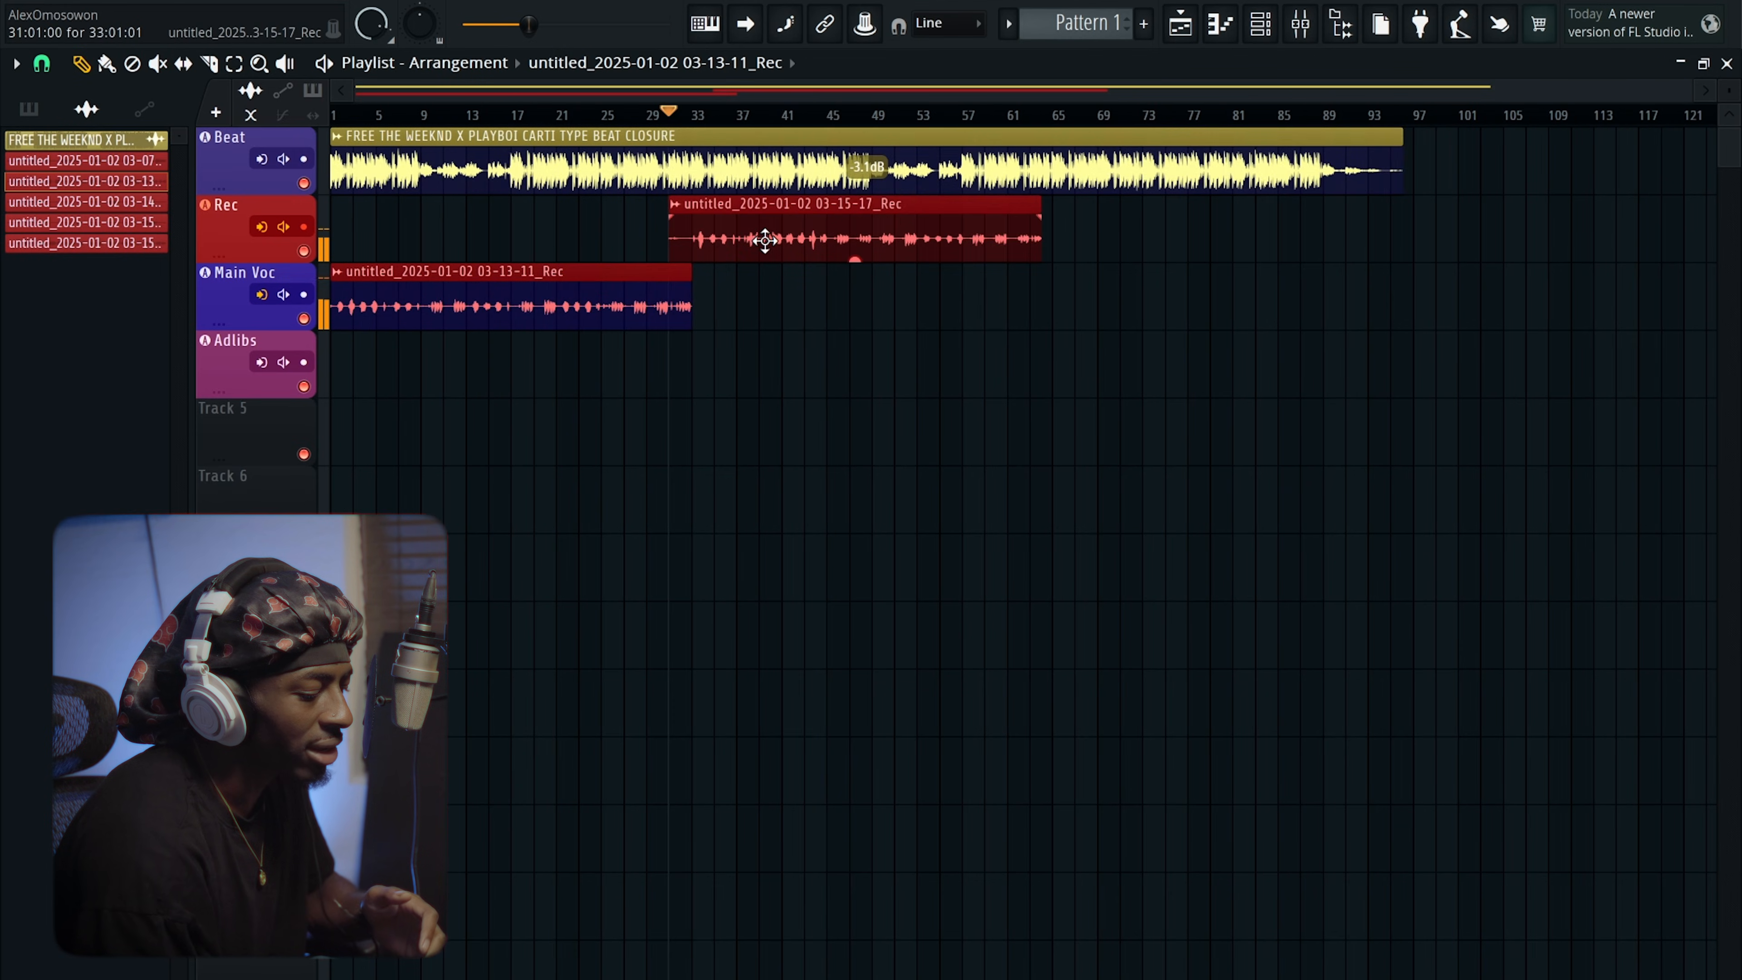
drag(764, 240, 762, 315)
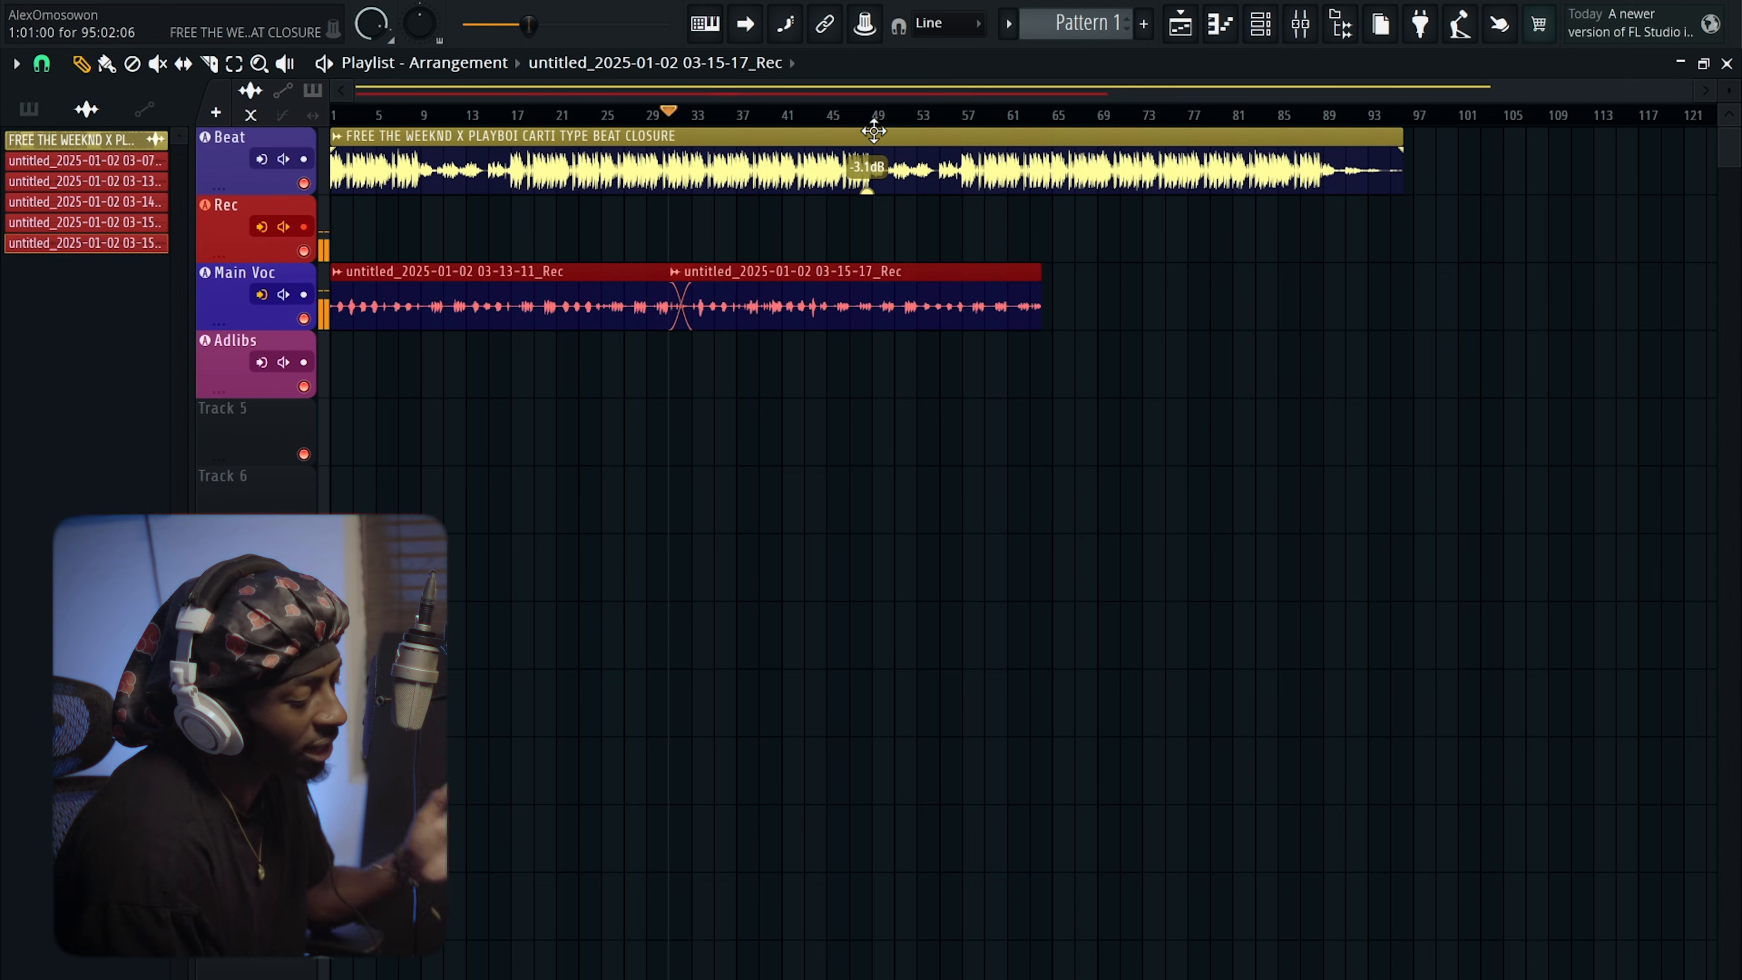
key(F9)
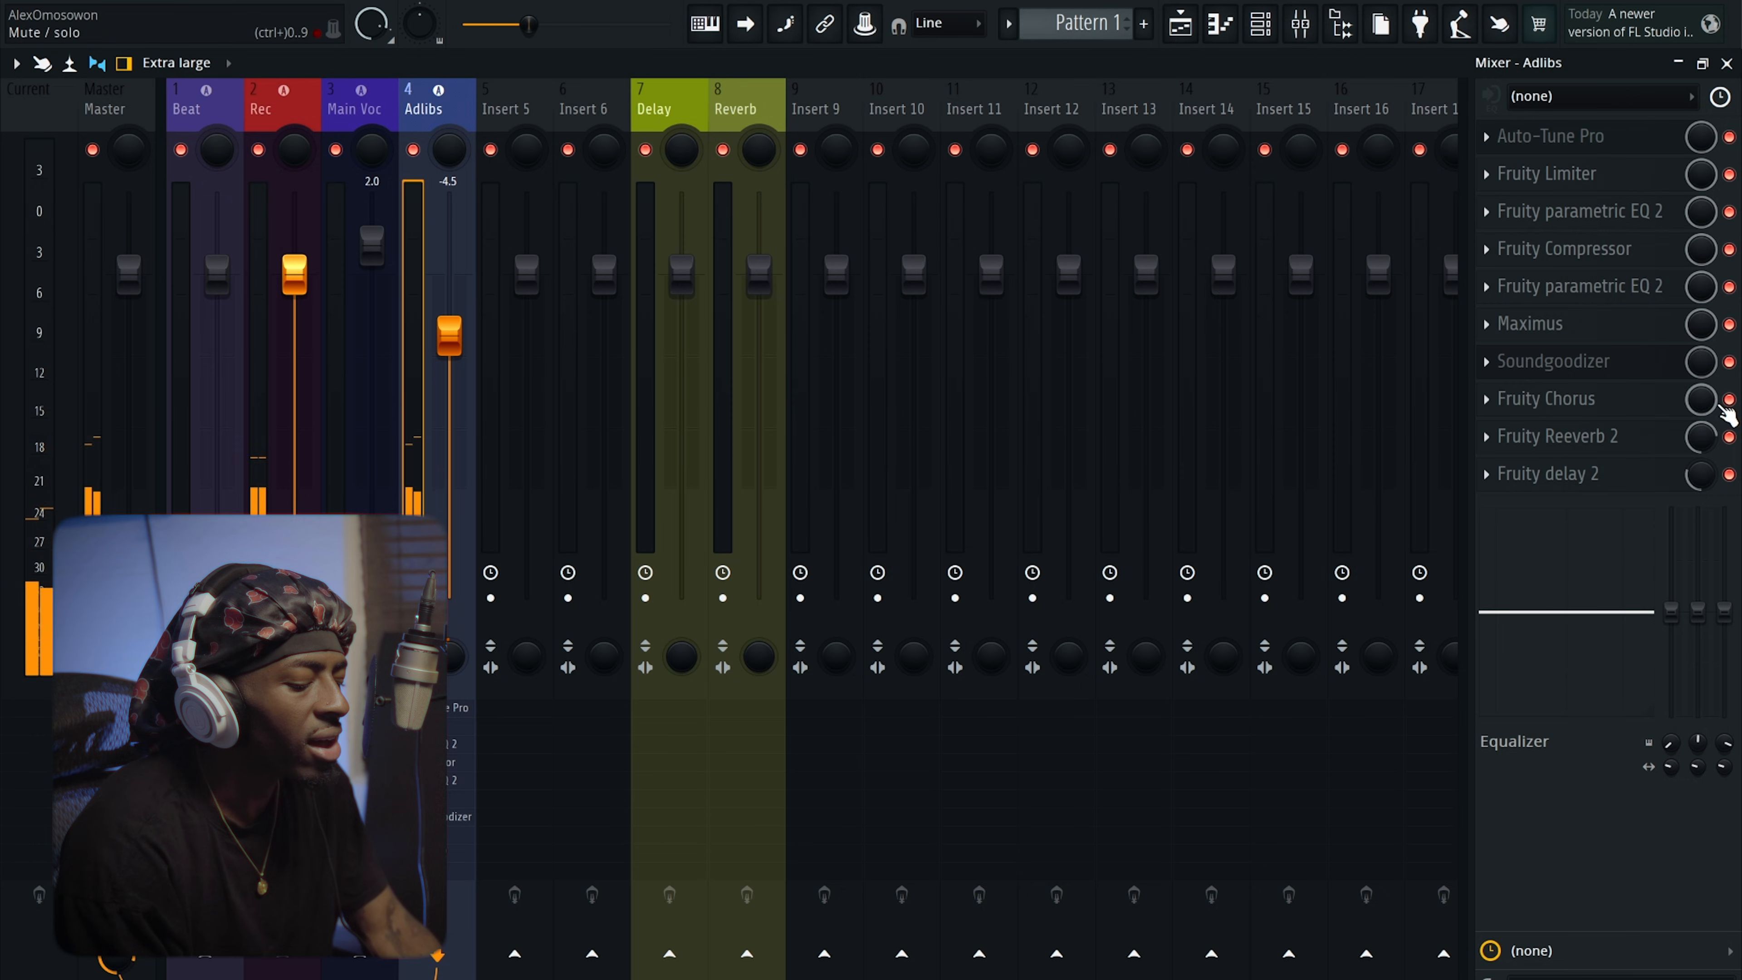
Switch to the Playlist with F5 and record a new Rec take from bar 1.
key(F5)
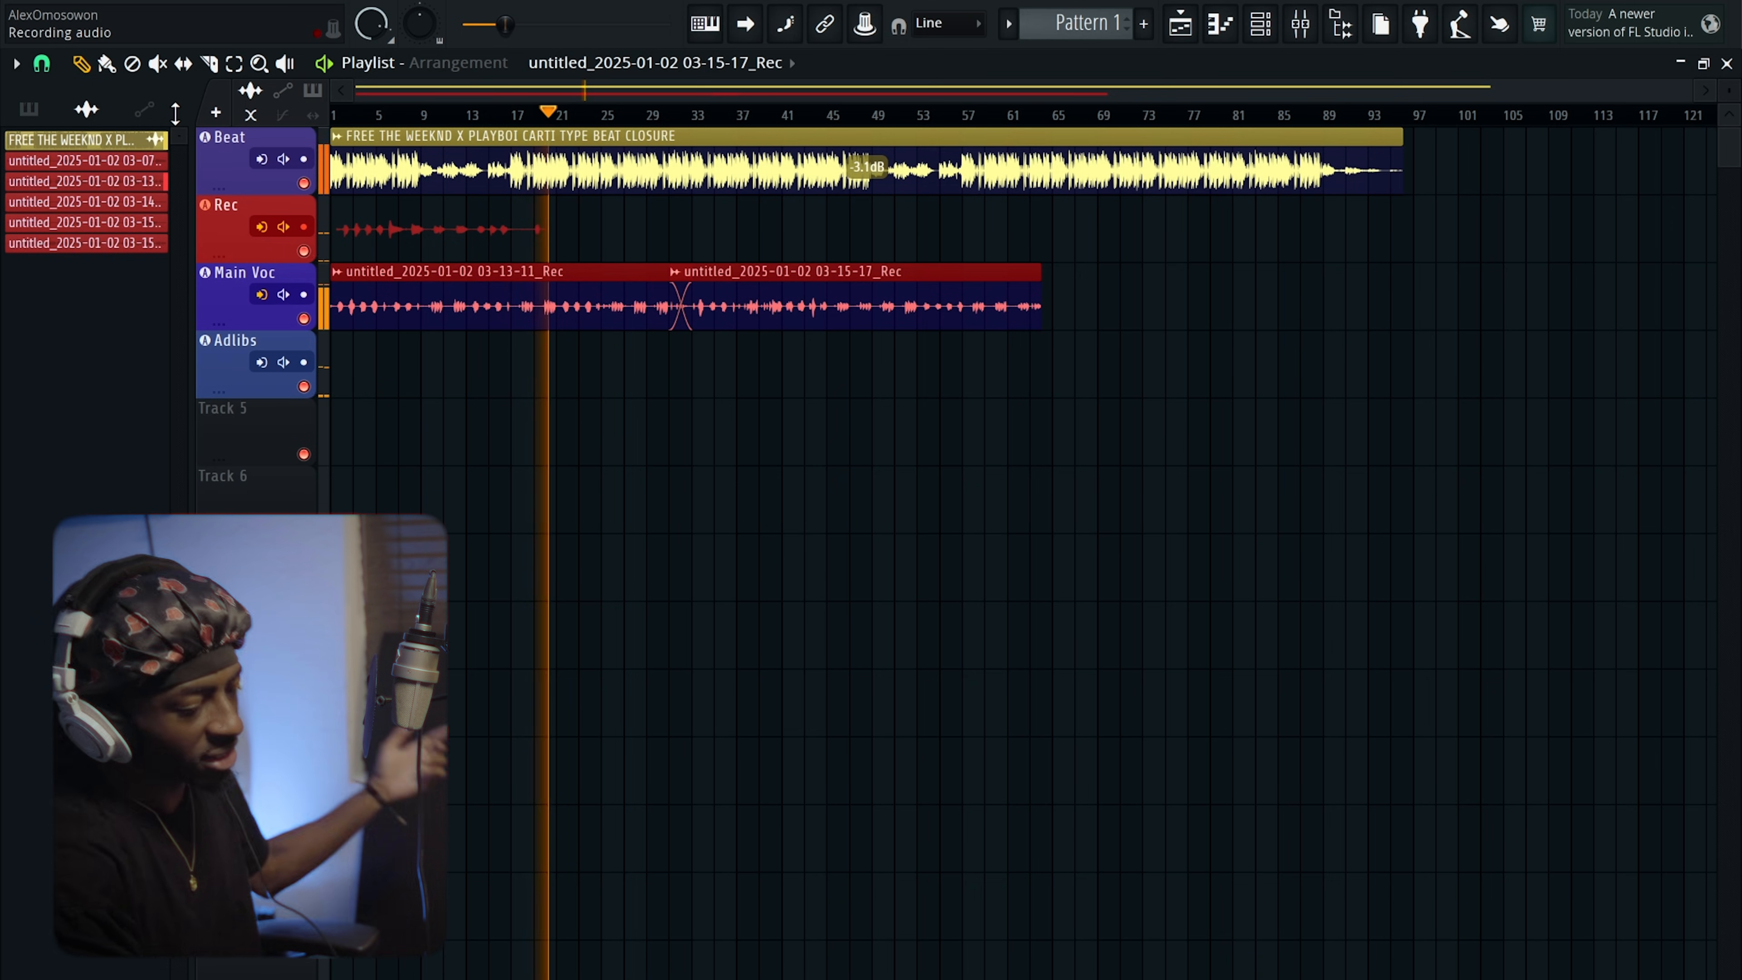
Enable Use Low Latency on the Adlibs Auto-Tune Pro, then close the plugin and mixer.
click(1301, 30)
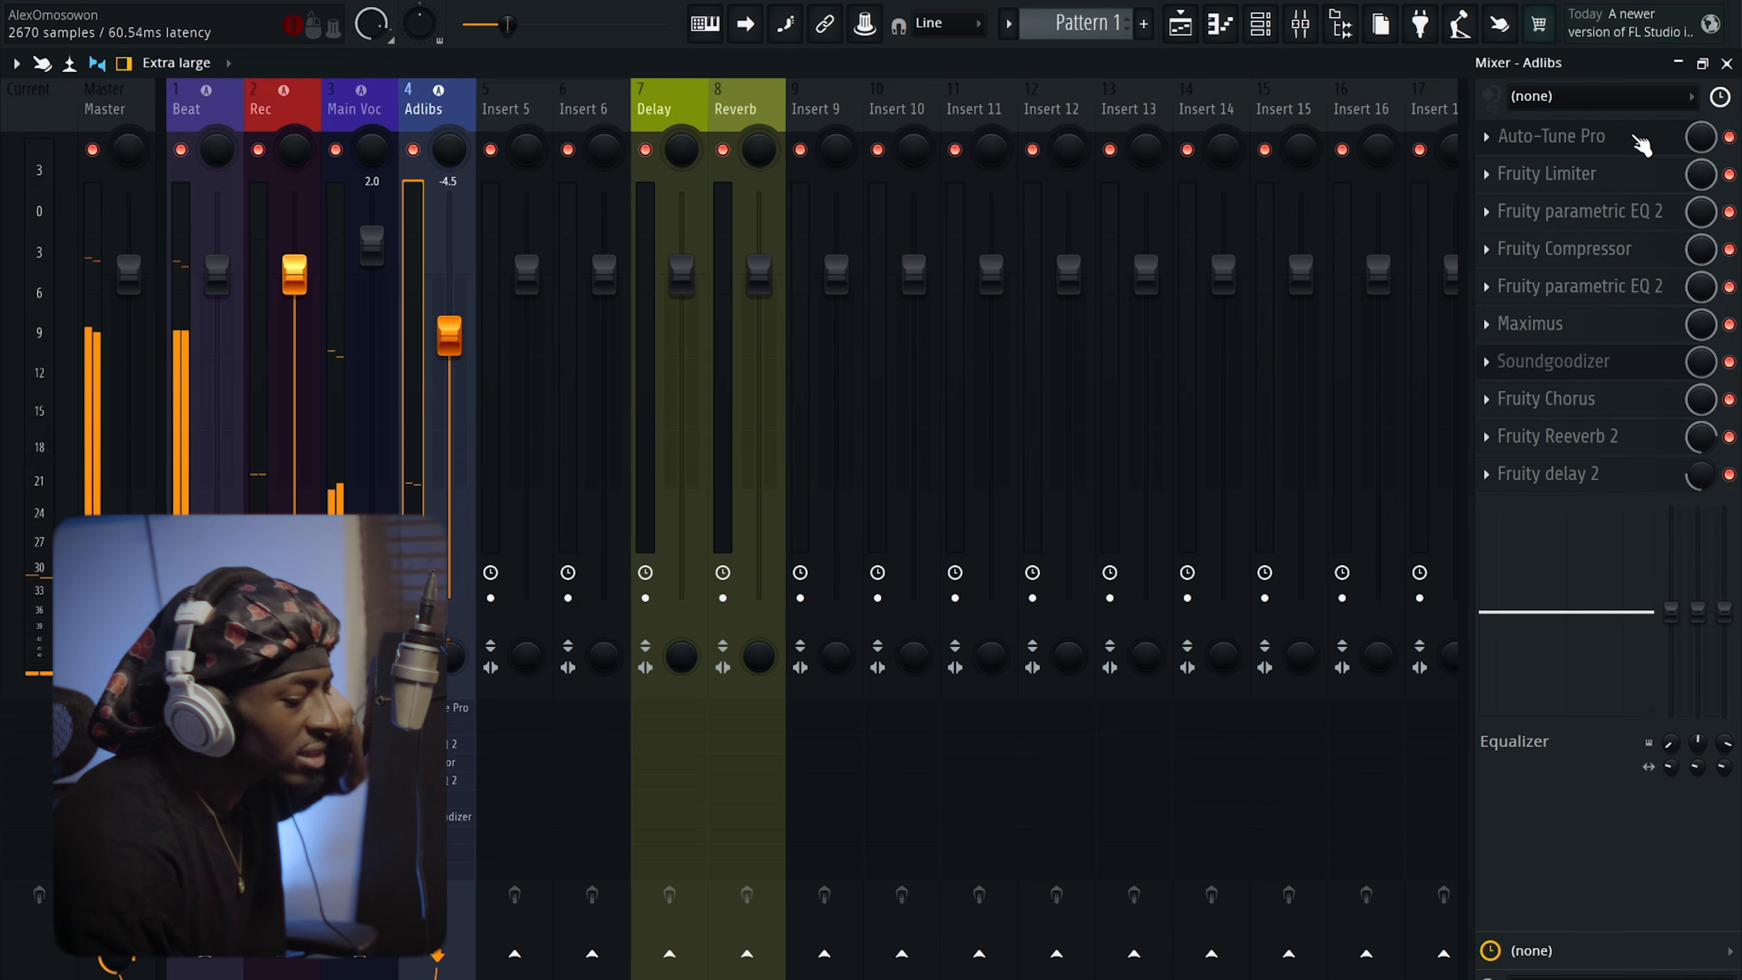
click(1667, 135)
click(1415, 263)
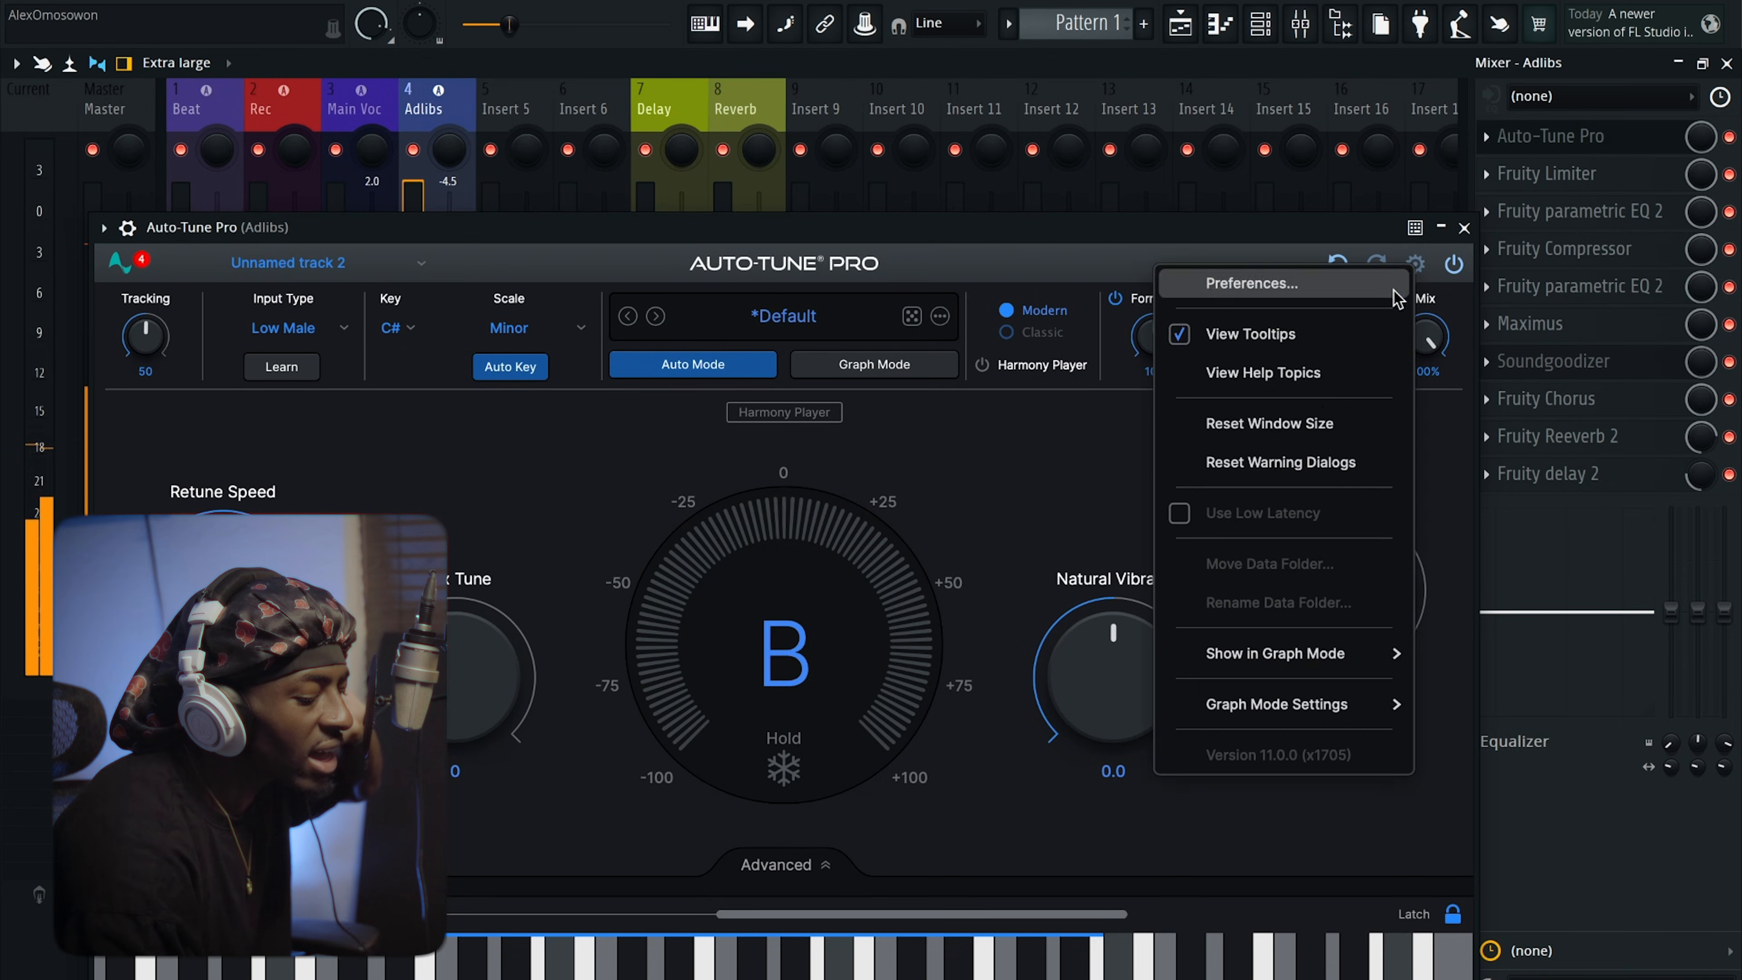
click(1263, 233)
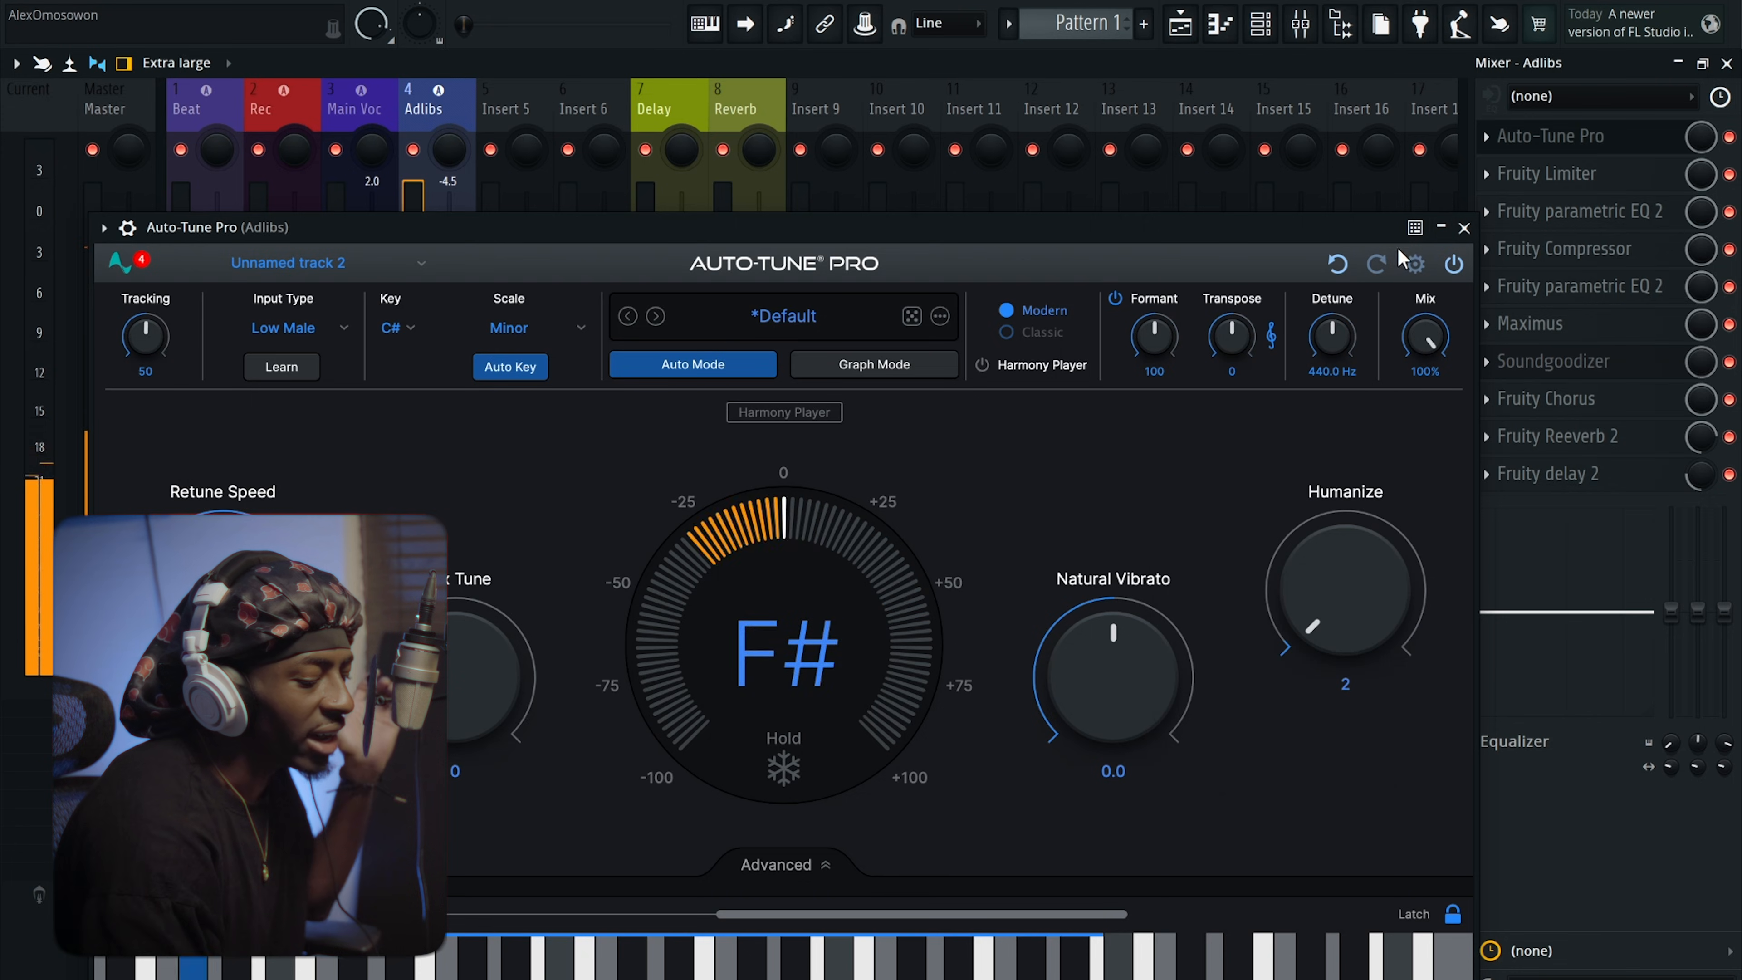
click(1415, 265)
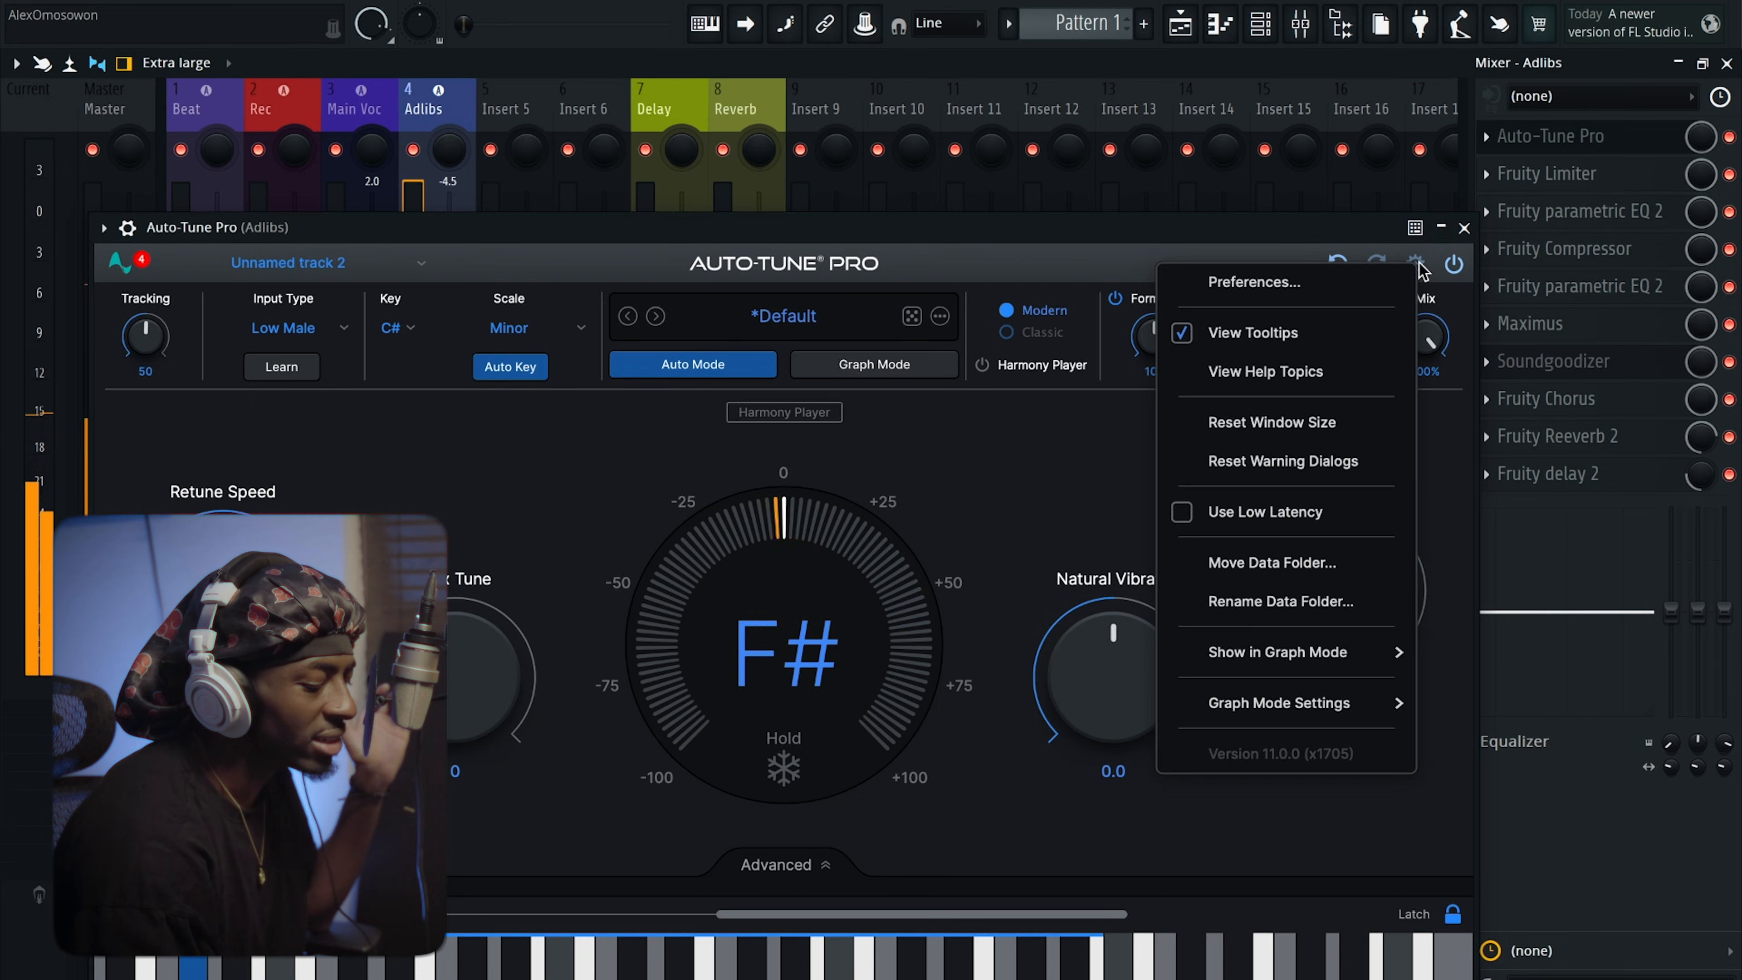
click(1294, 519)
click(1465, 227)
click(1260, 25)
click(1301, 25)
click(1302, 25)
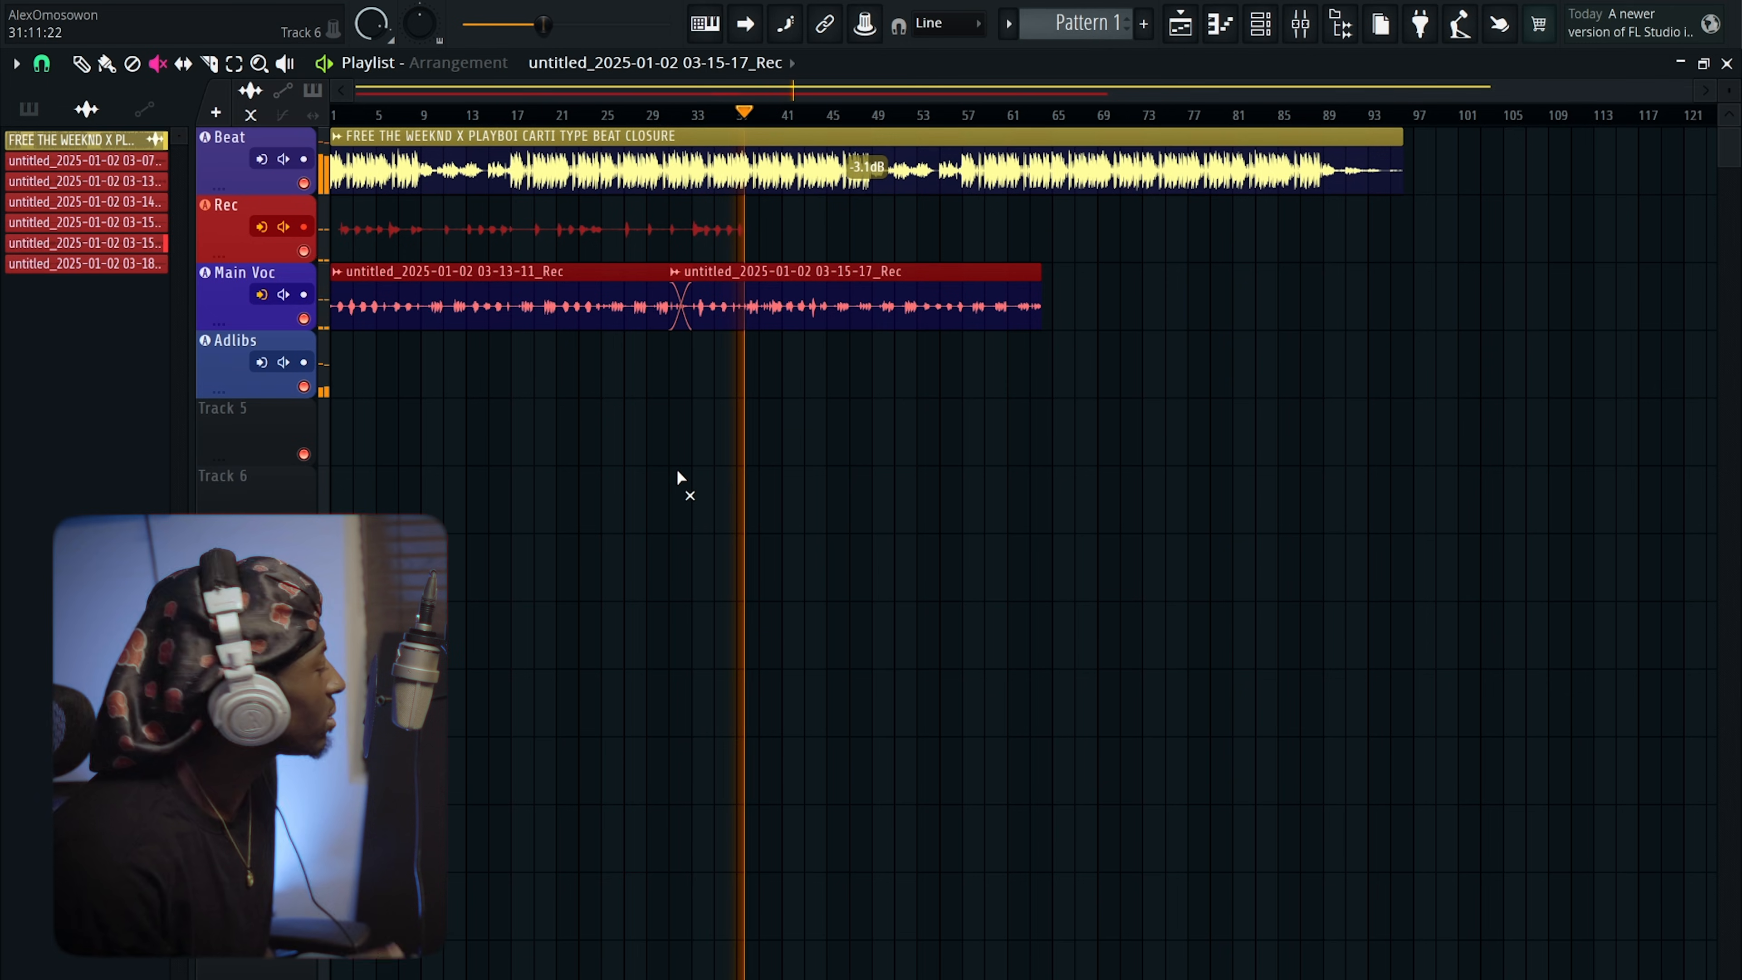
Open the mixer with F9 and select insert 3, Main Voc.
key(F9)
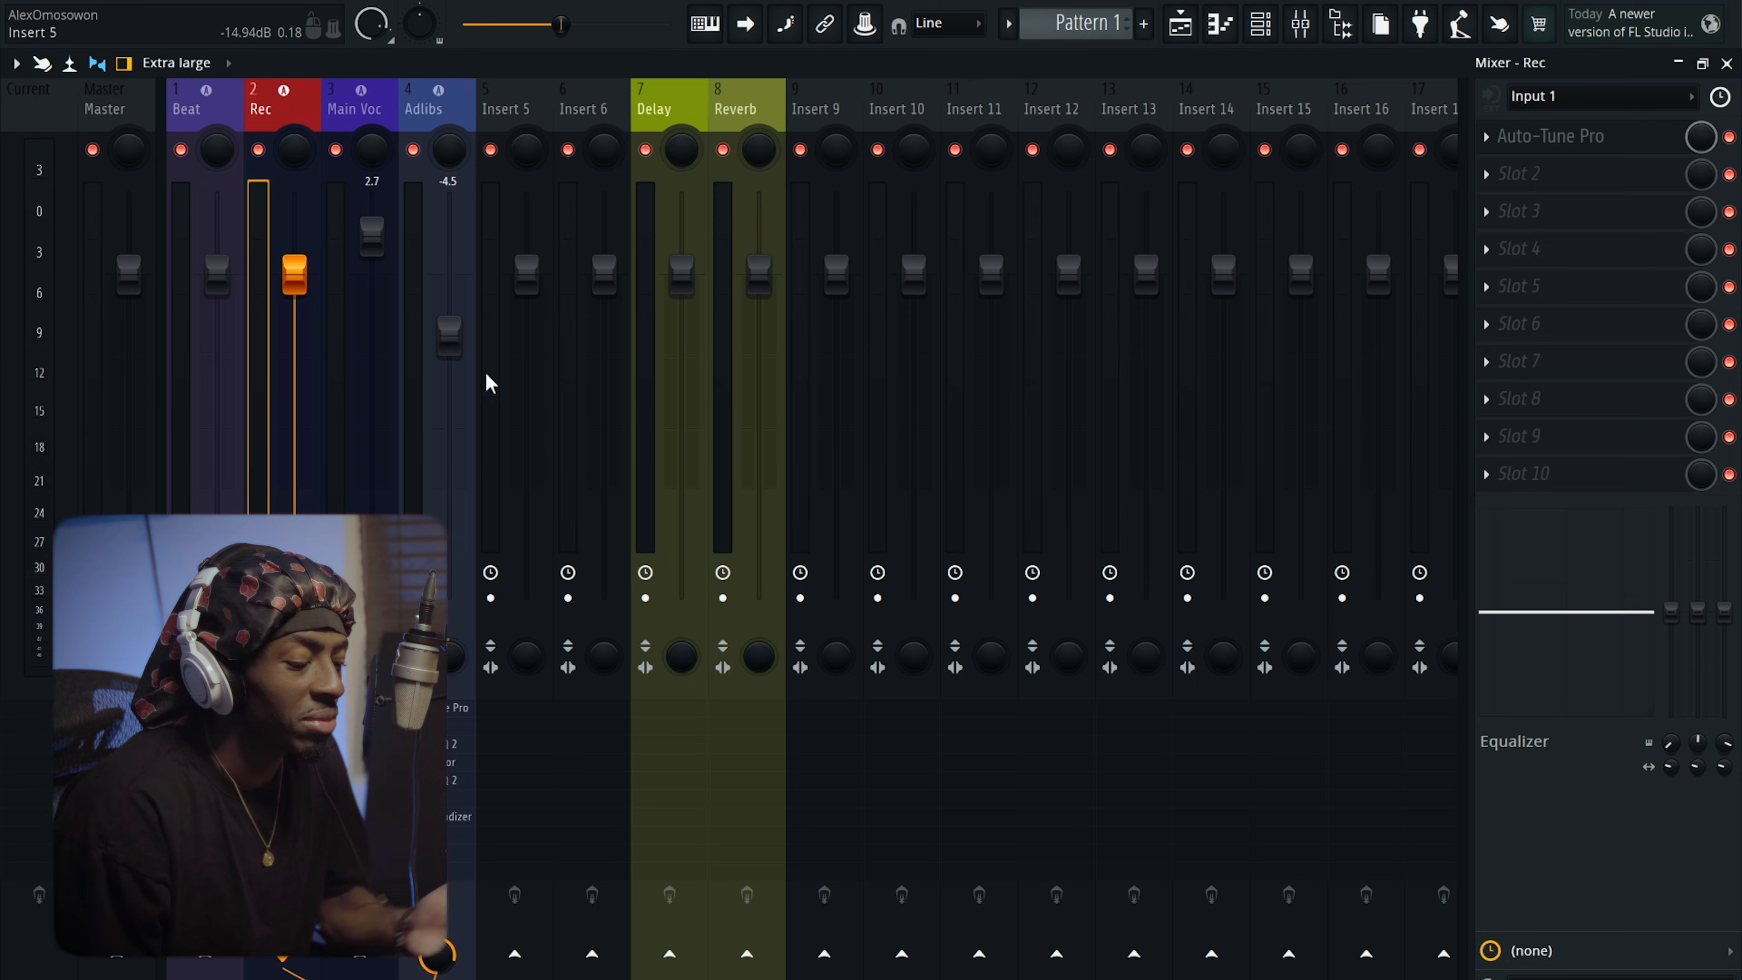
key(Right)
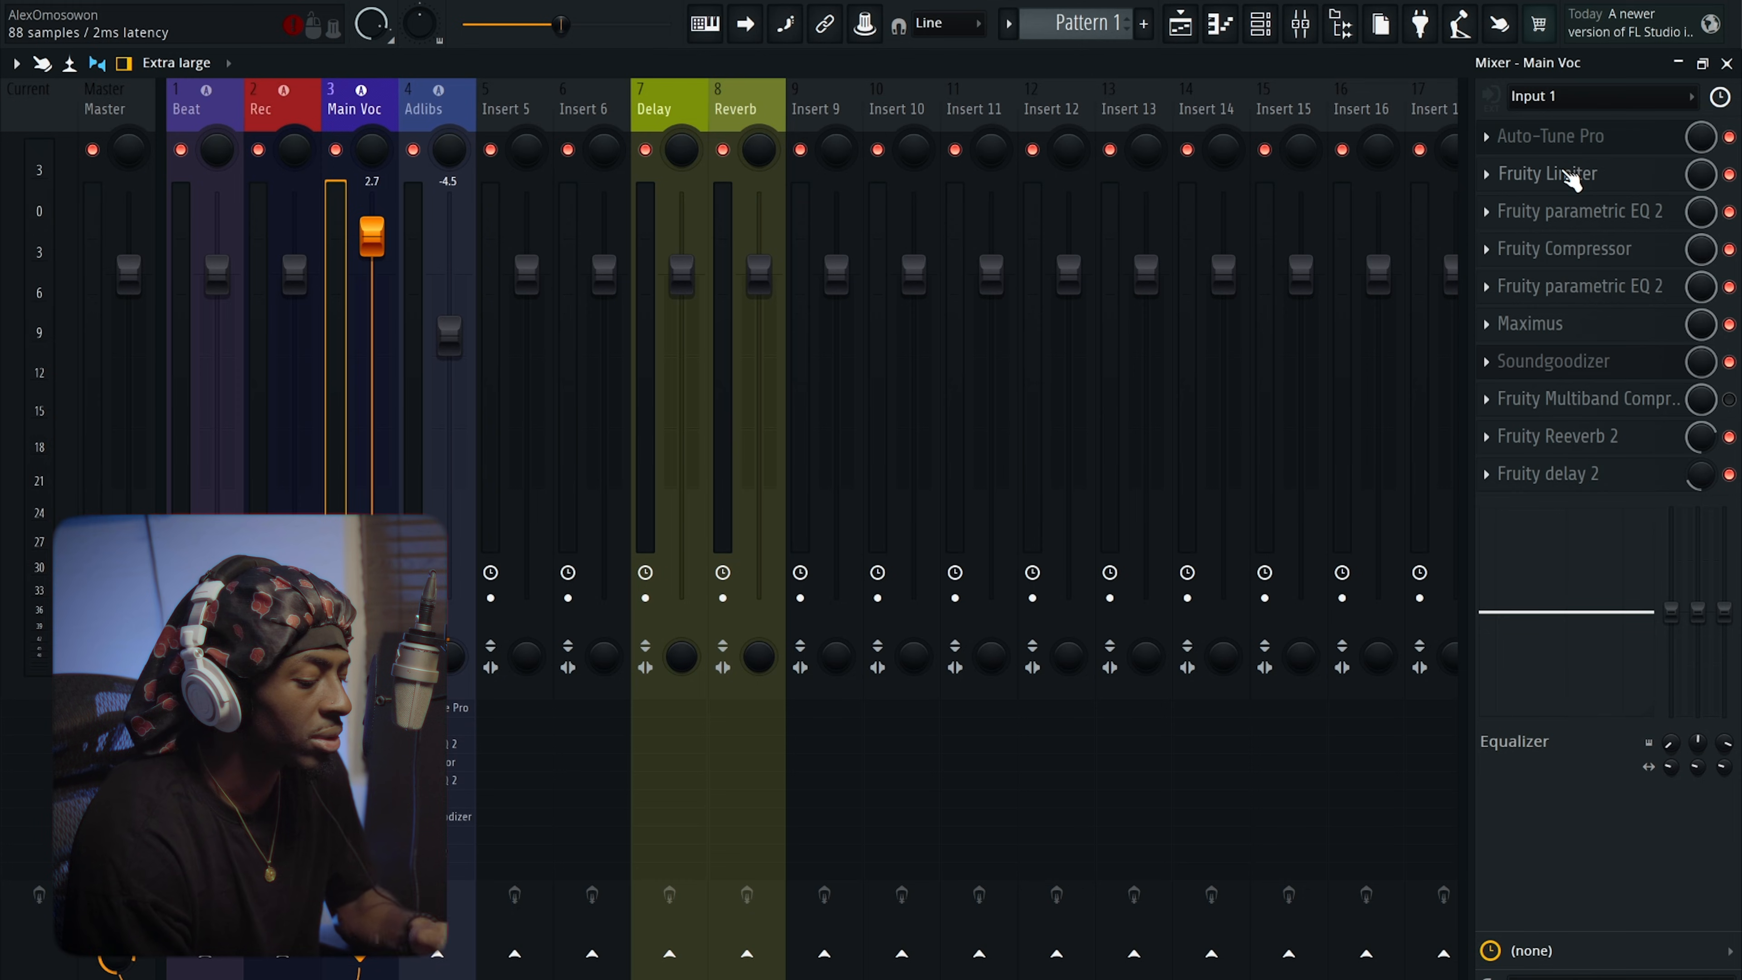
Inspect the Fruity Limiter on the Main Voc chain, then start File > Save as.
click(1570, 176)
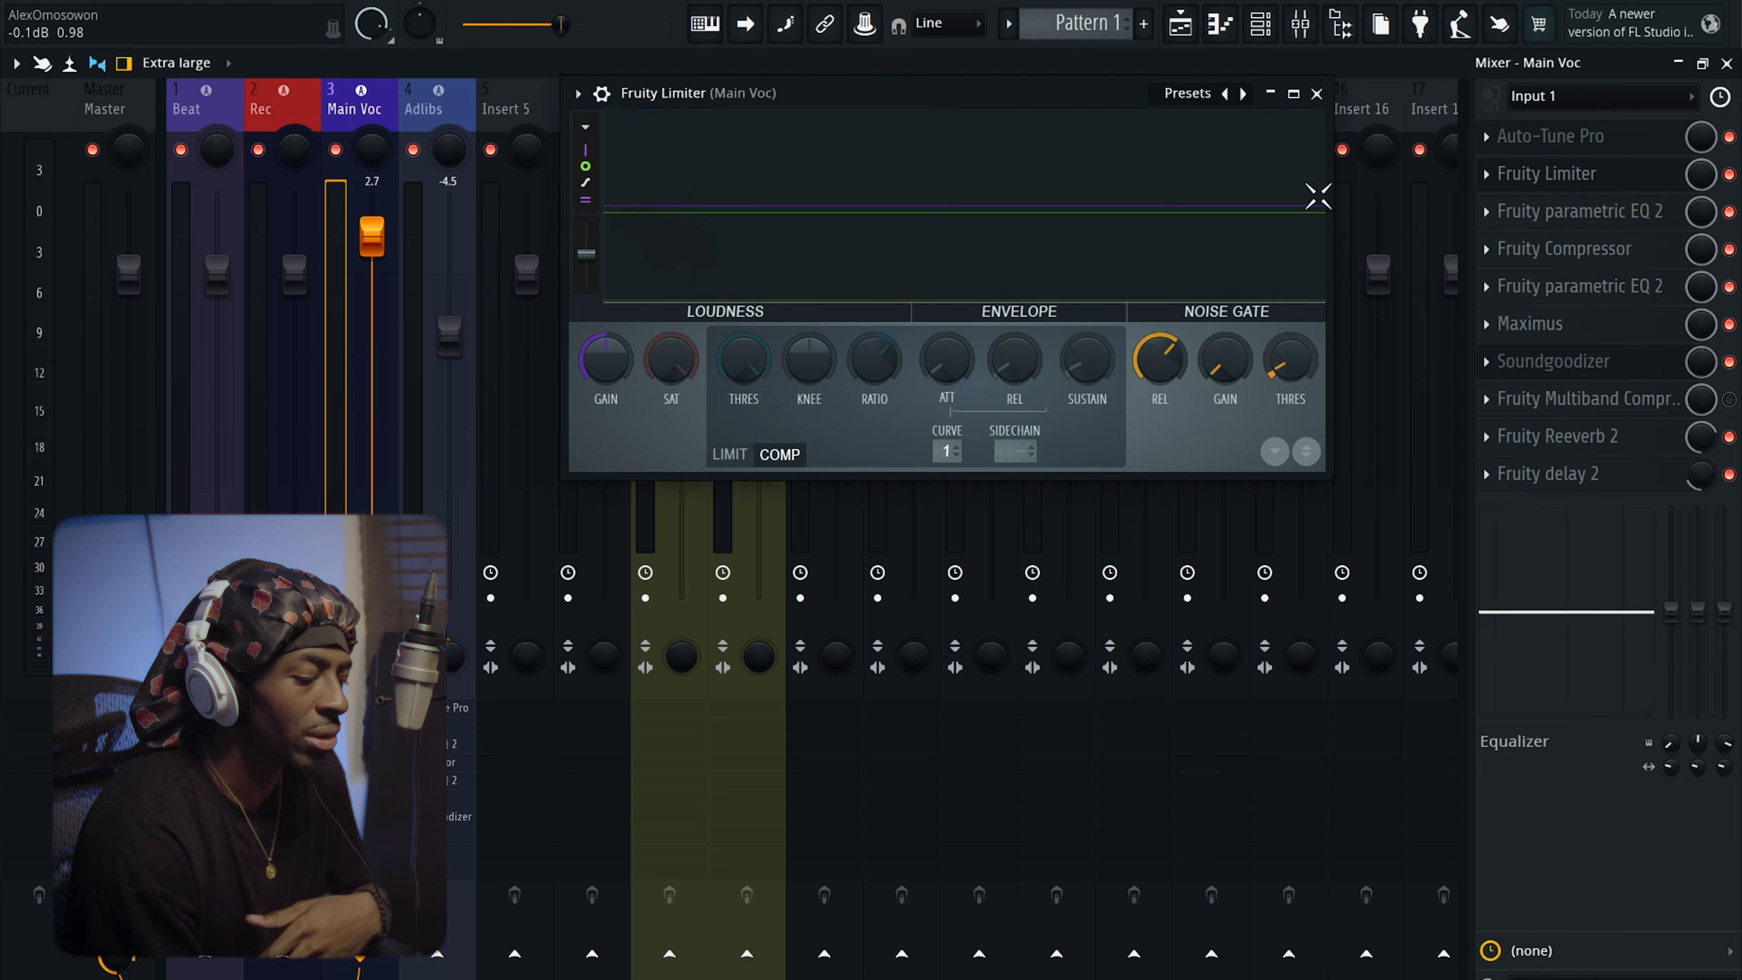
click(1316, 94)
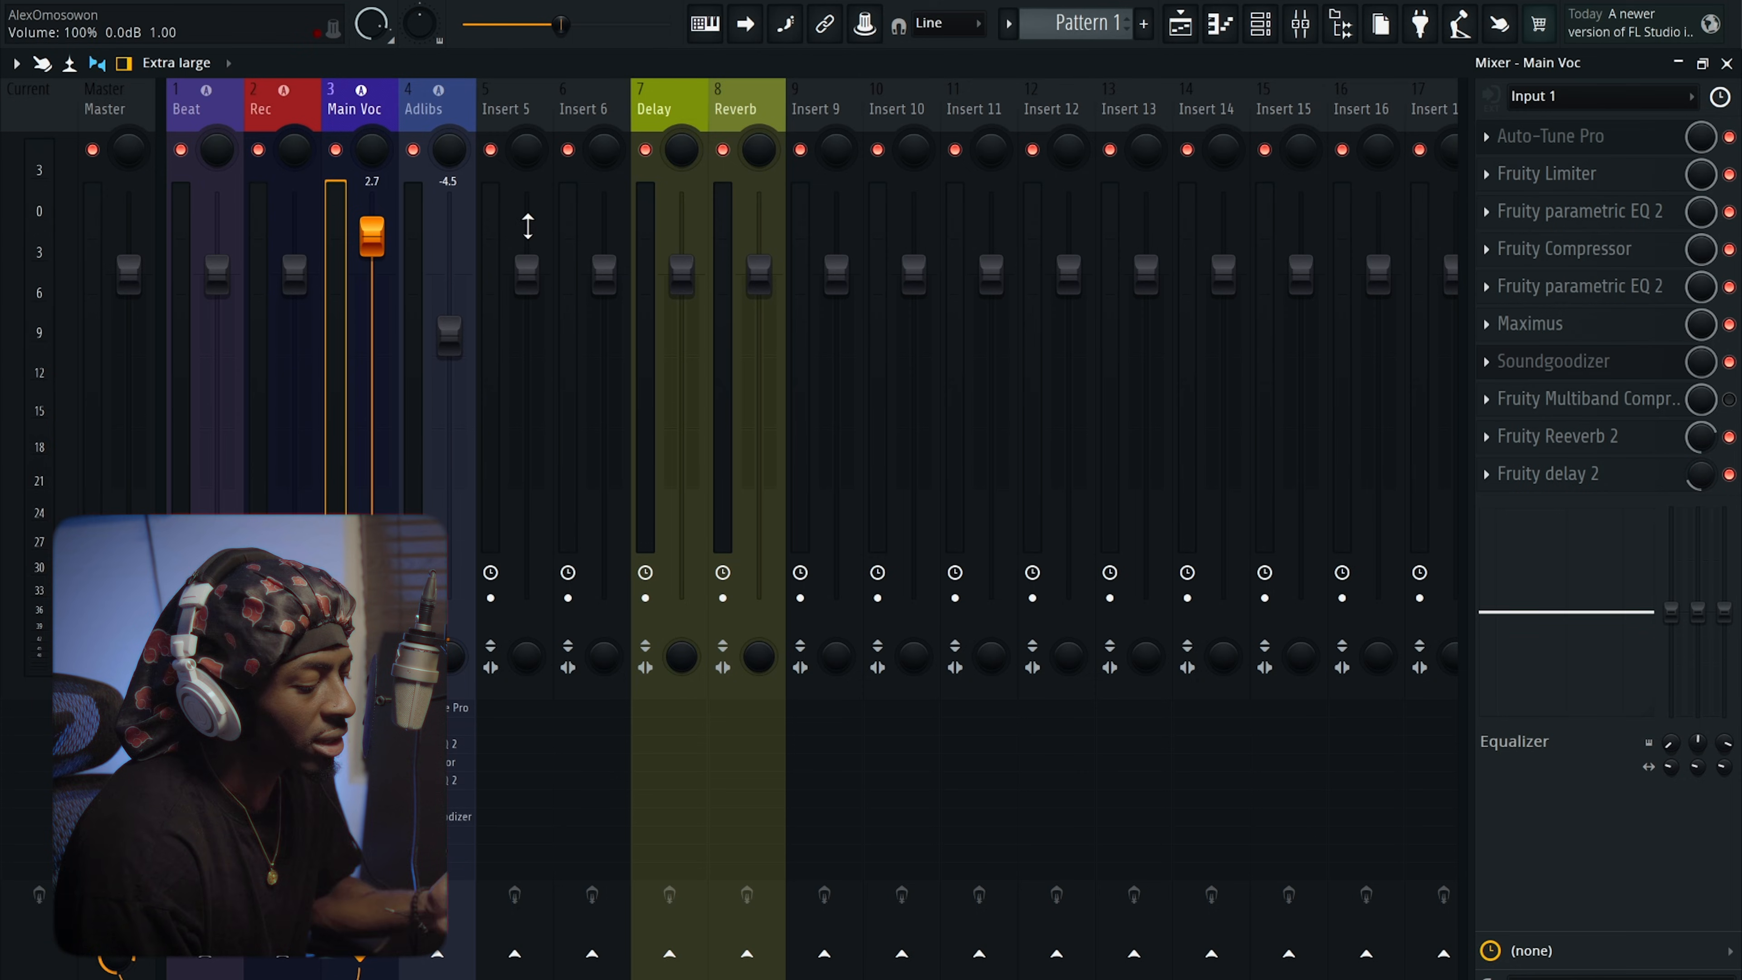
click(52, 24)
click(184, 110)
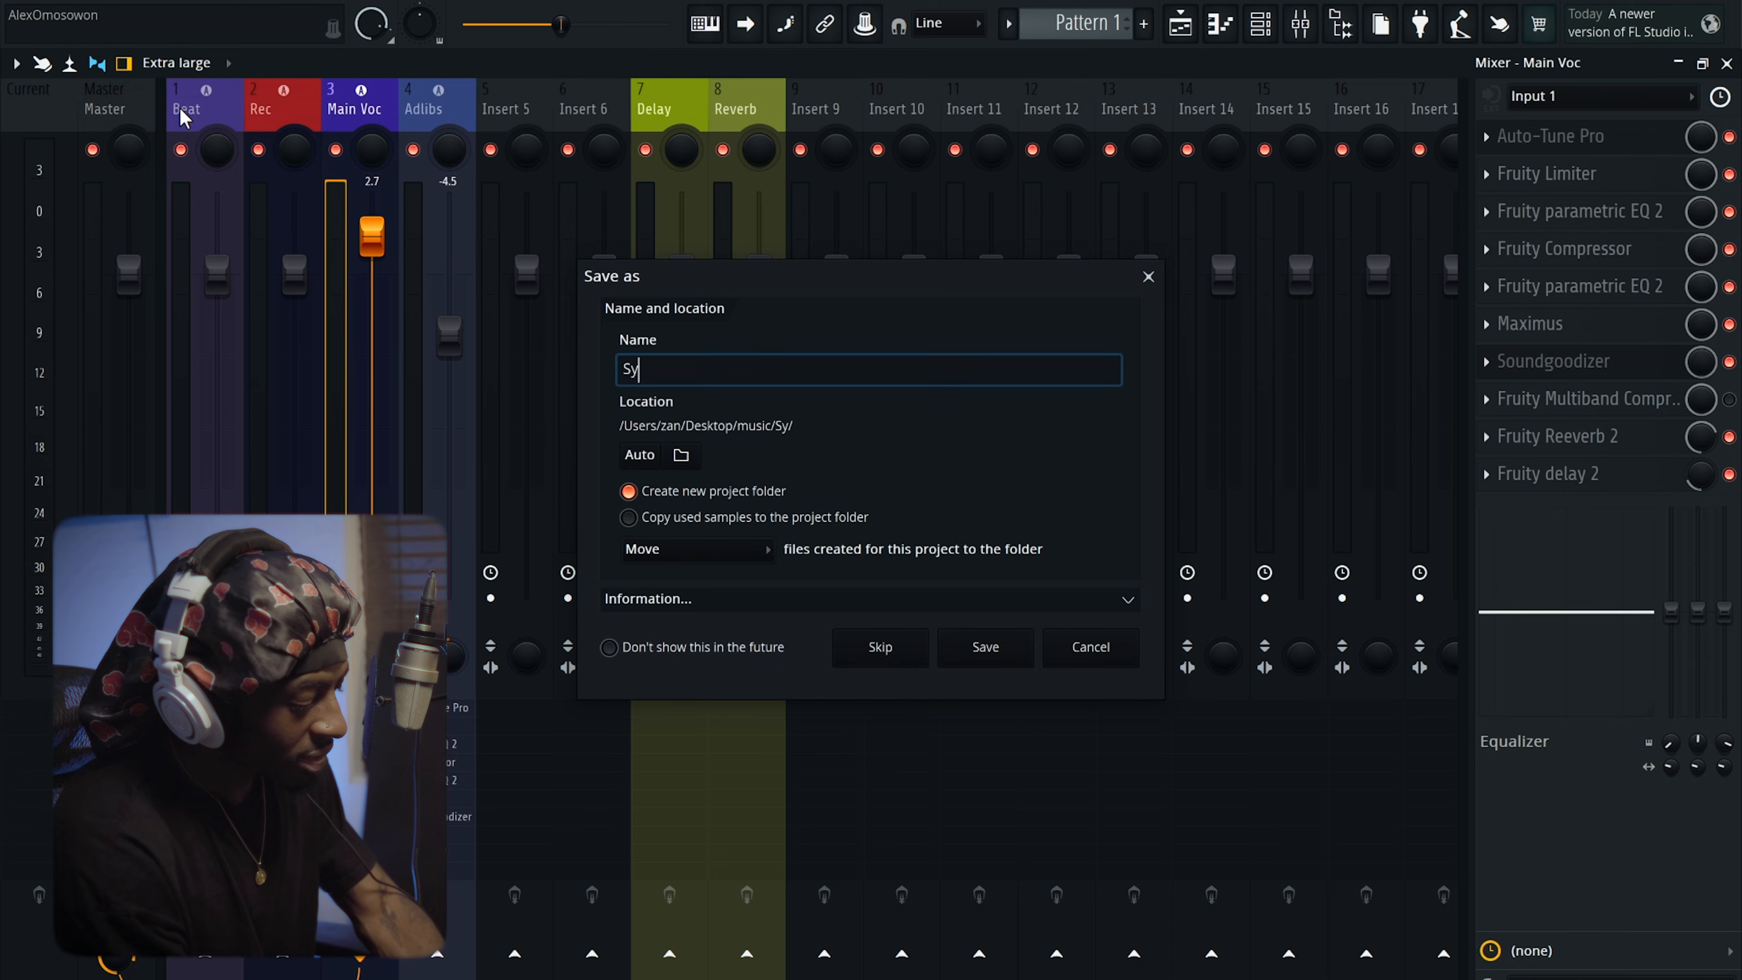
Save the project as Syuuhhhh.flp without a project folder, then show the playlist again.
text(Syu)
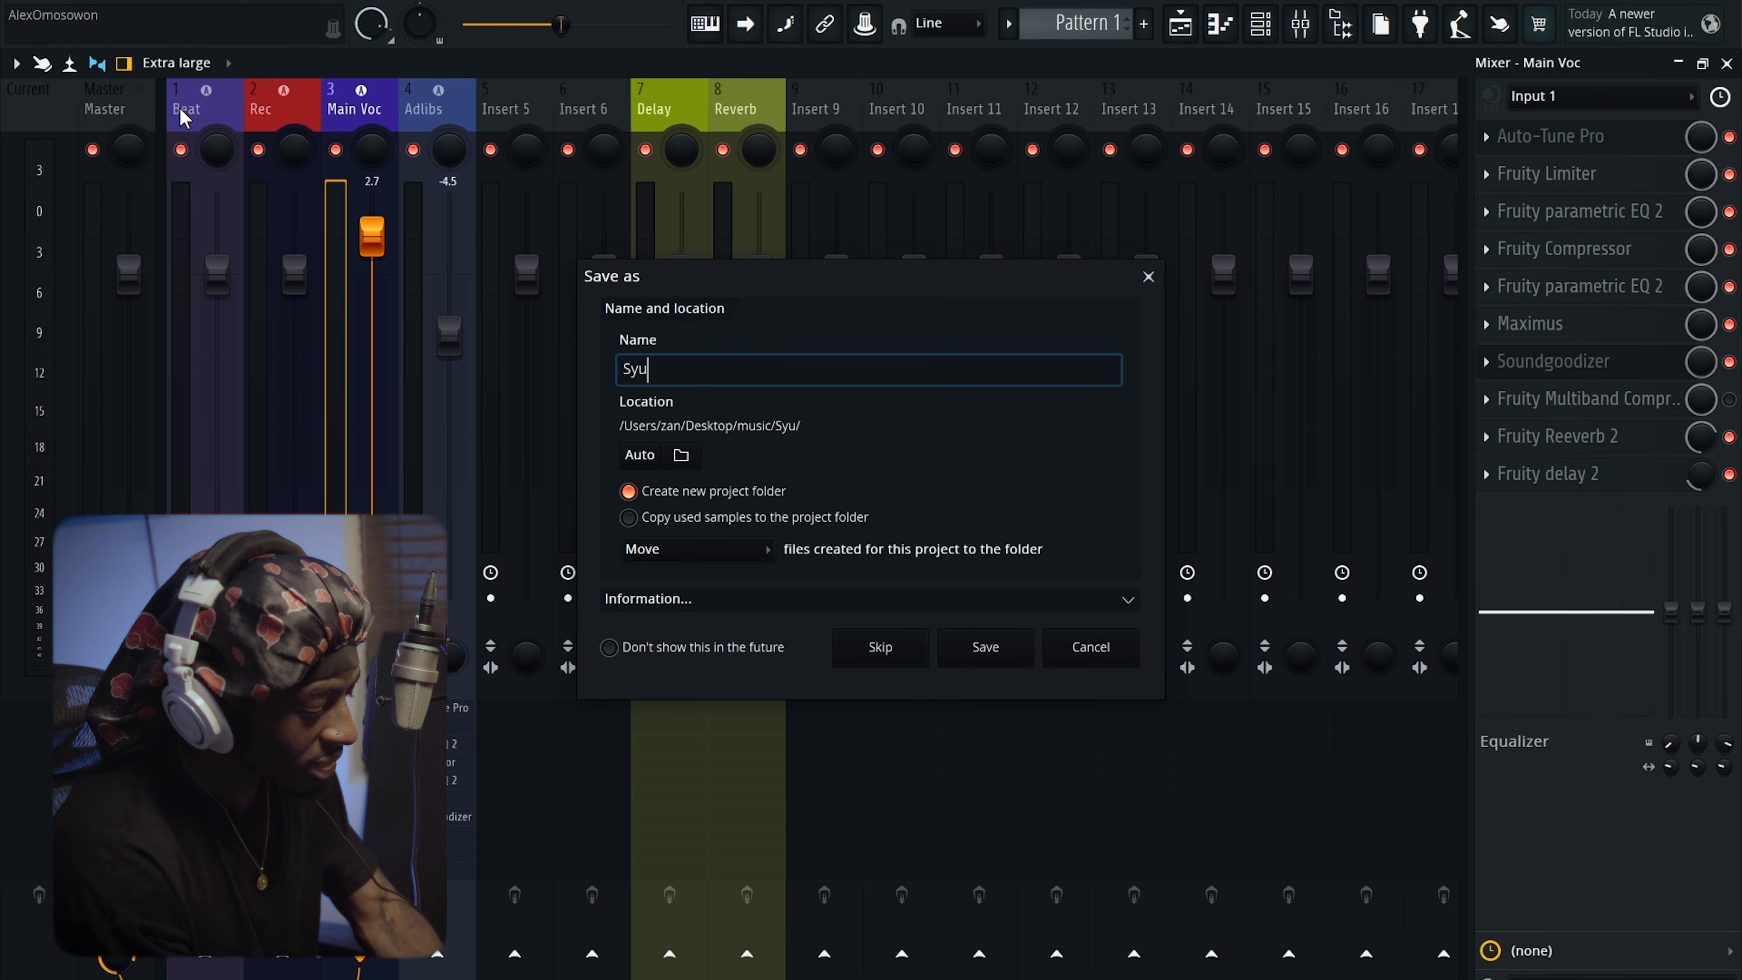
text(uhhhh)
click(629, 491)
click(987, 647)
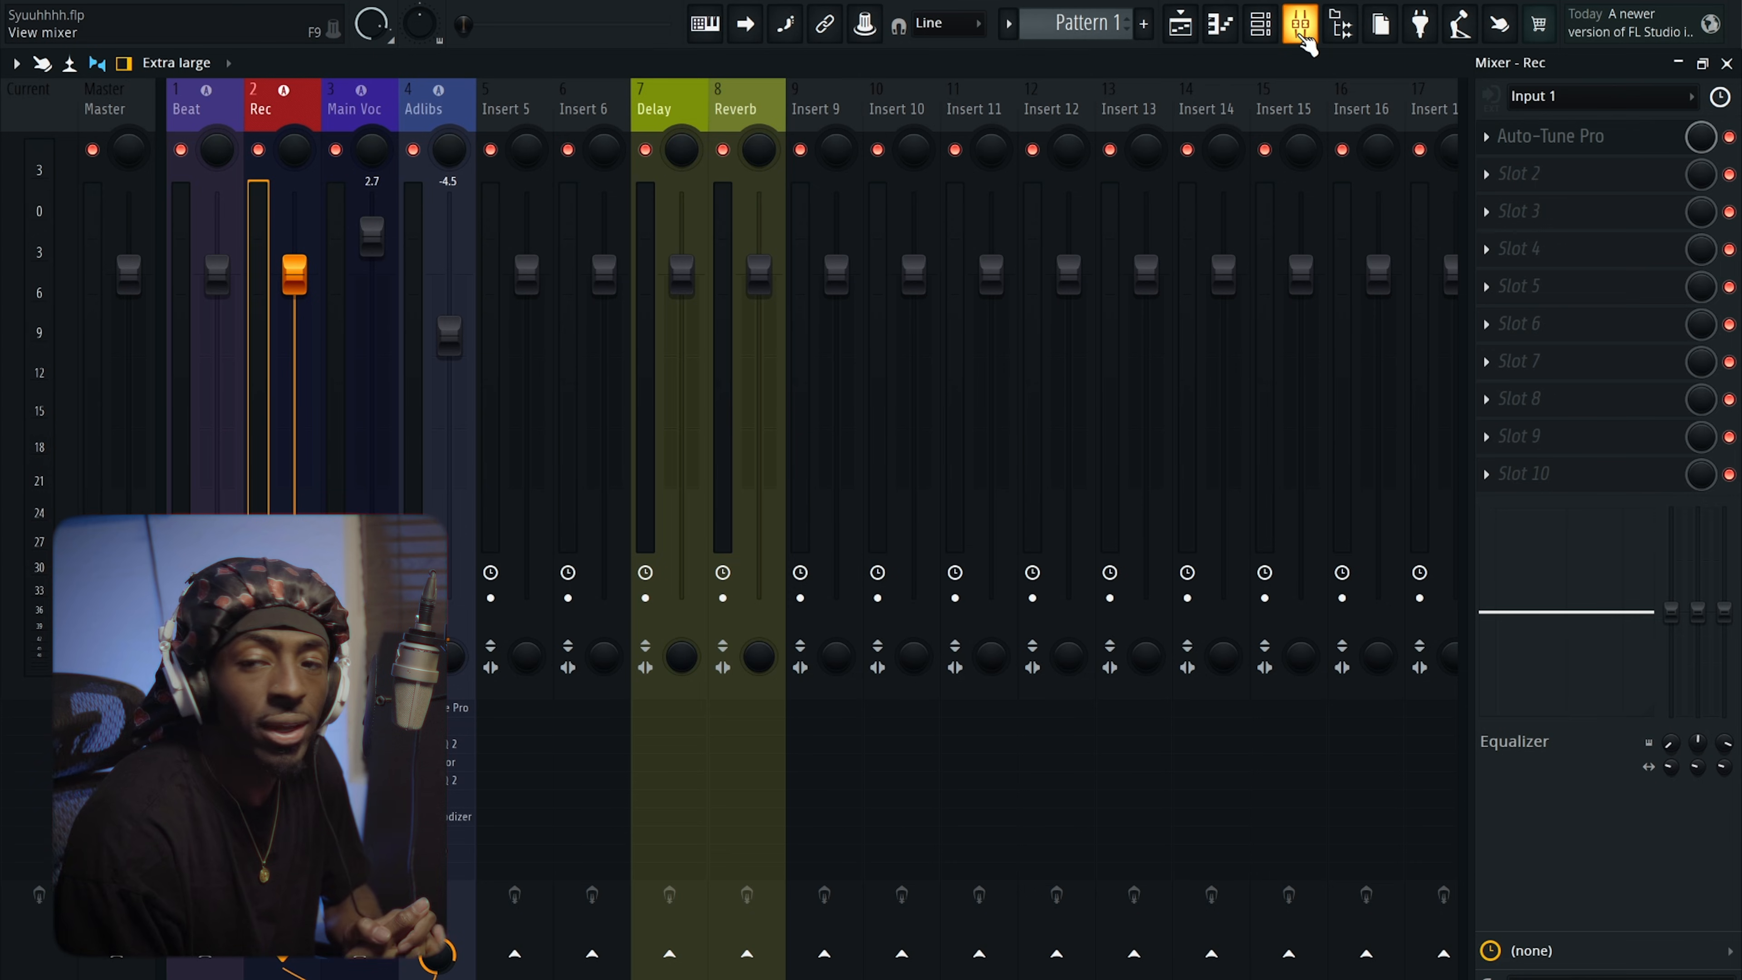
click(1305, 38)
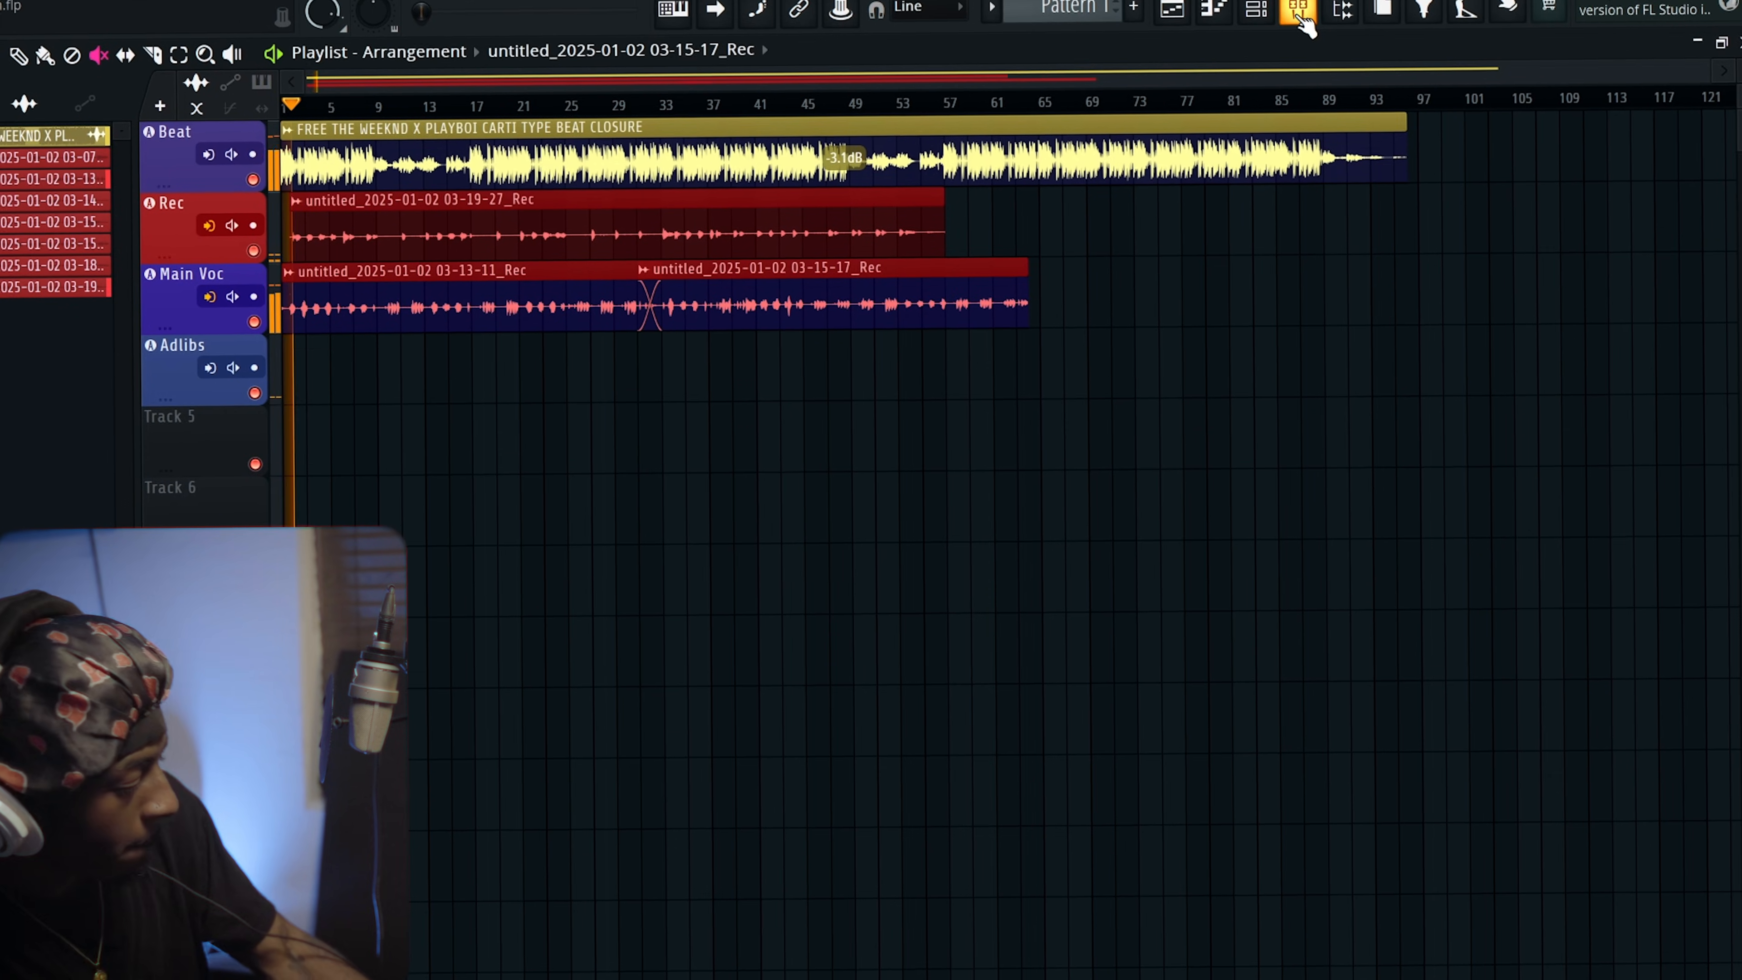